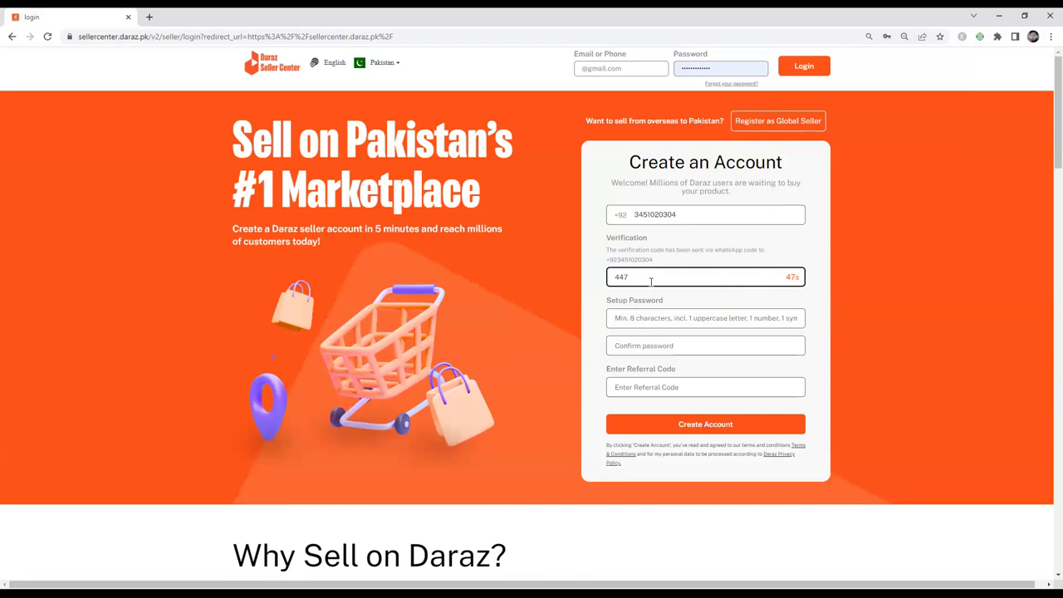
- Enter the new WhatsApp verification code, set and confirm an account password, and create the account
{"action": "key", "text": "BackSpace"}
{"action": "left_click", "coordinate": [662, 318]}
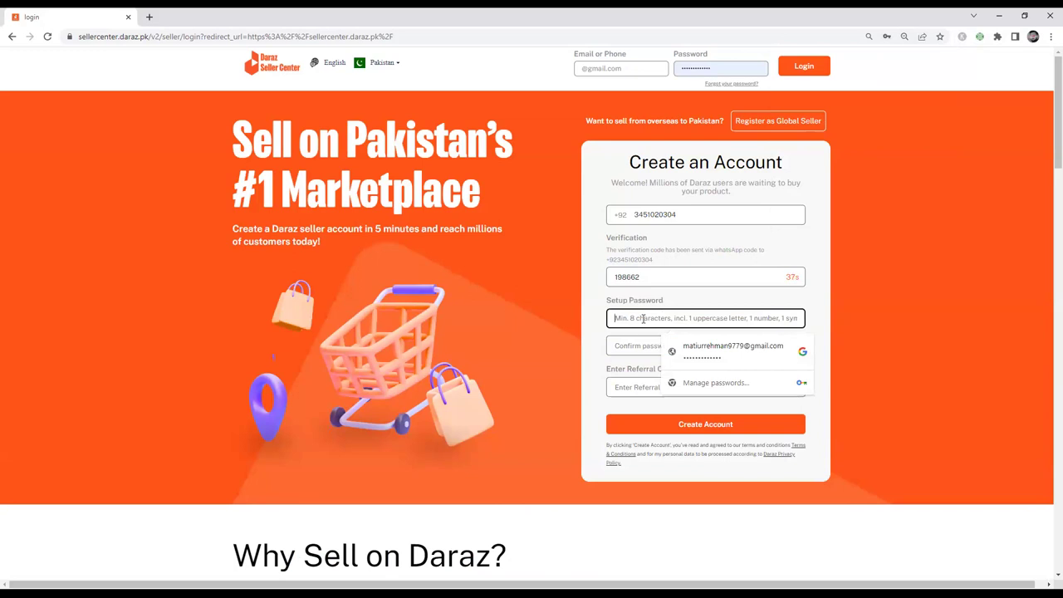
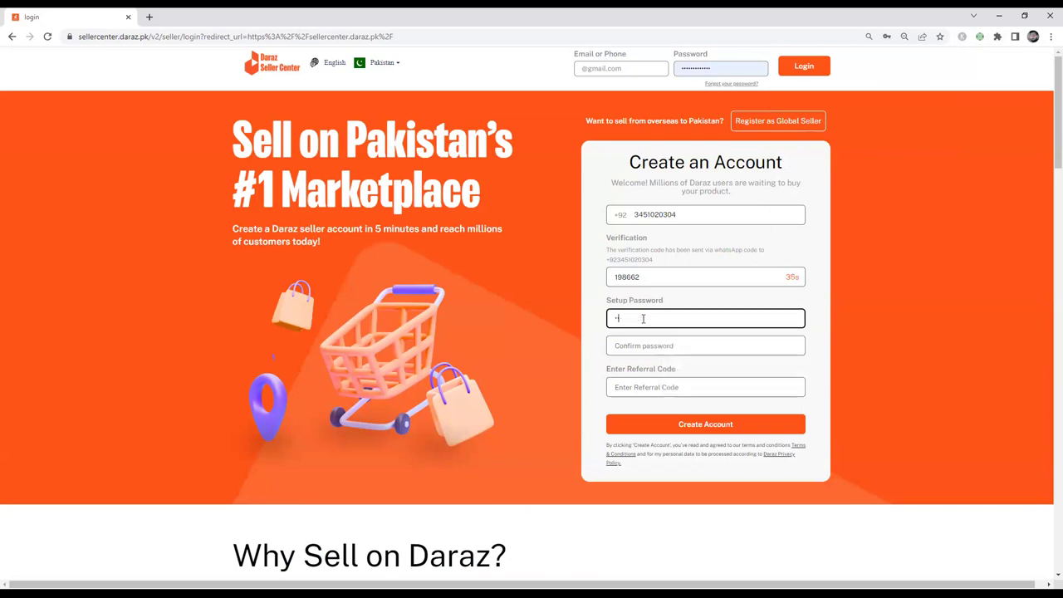
{"action": "key", "text": "ctrl+a"}
{"action": "key", "text": "Tab"}
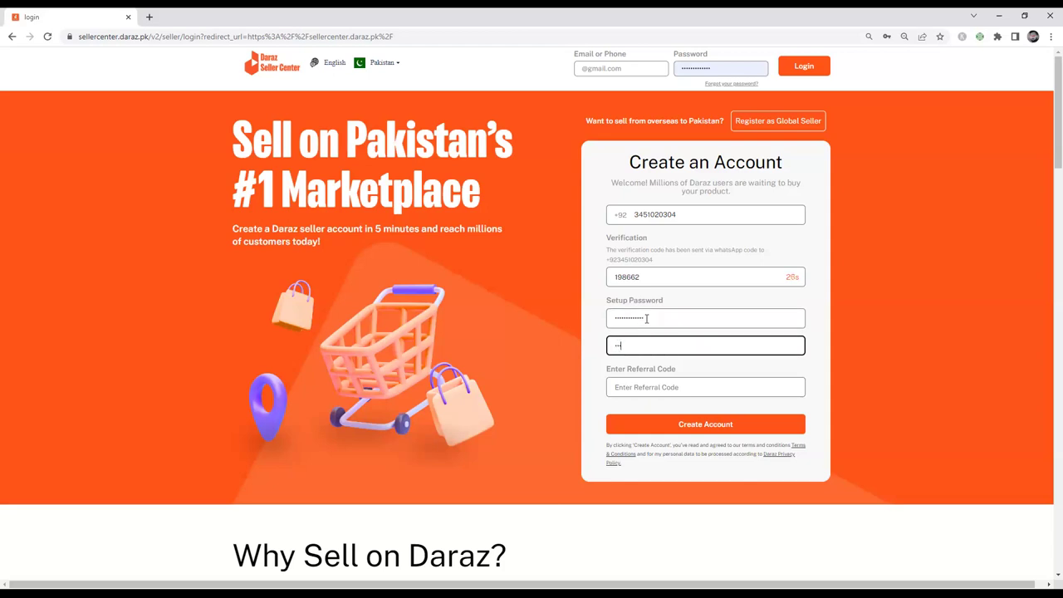
{"action": "key", "text": "Tab"}
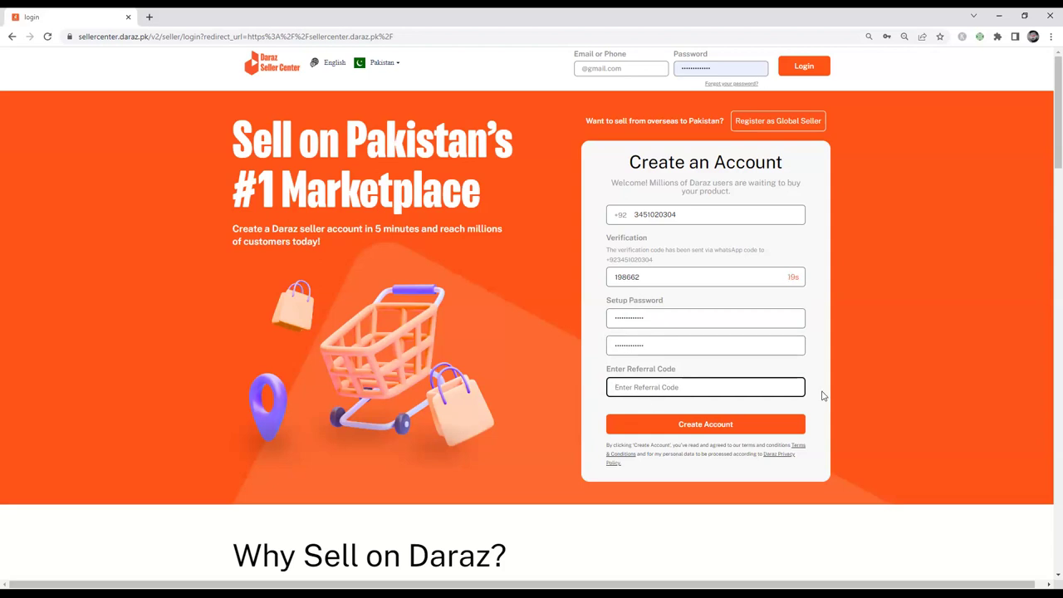
{"action": "left_click", "coordinate": [696, 427]}
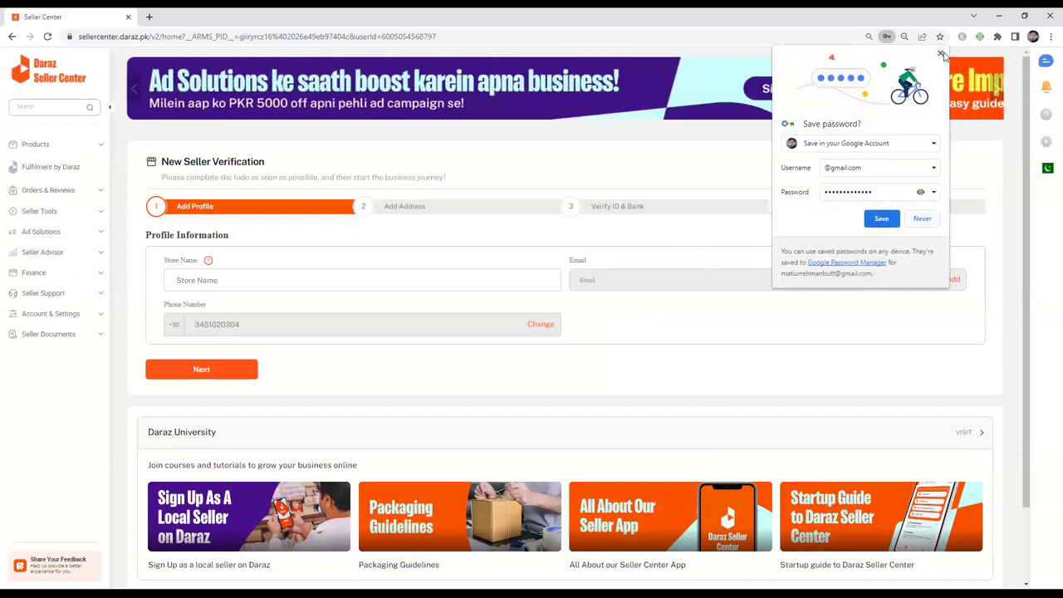
- Dismiss the save-password prompt and enter 'B.M Traders' as the store name
{"action": "left_click", "coordinate": [350, 218]}
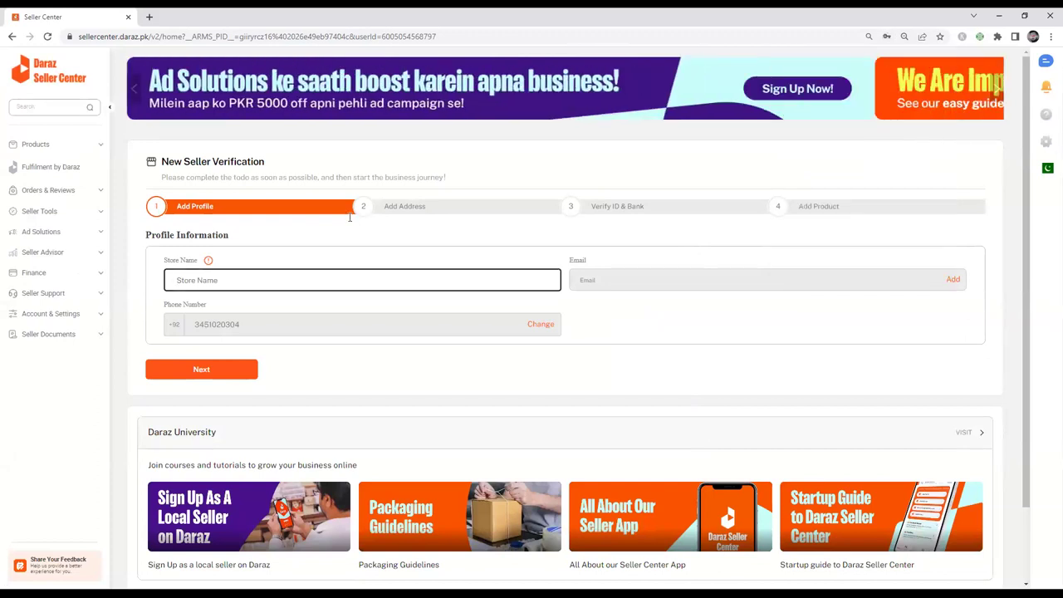
{"action": "type", "text": "B.M Traders"}
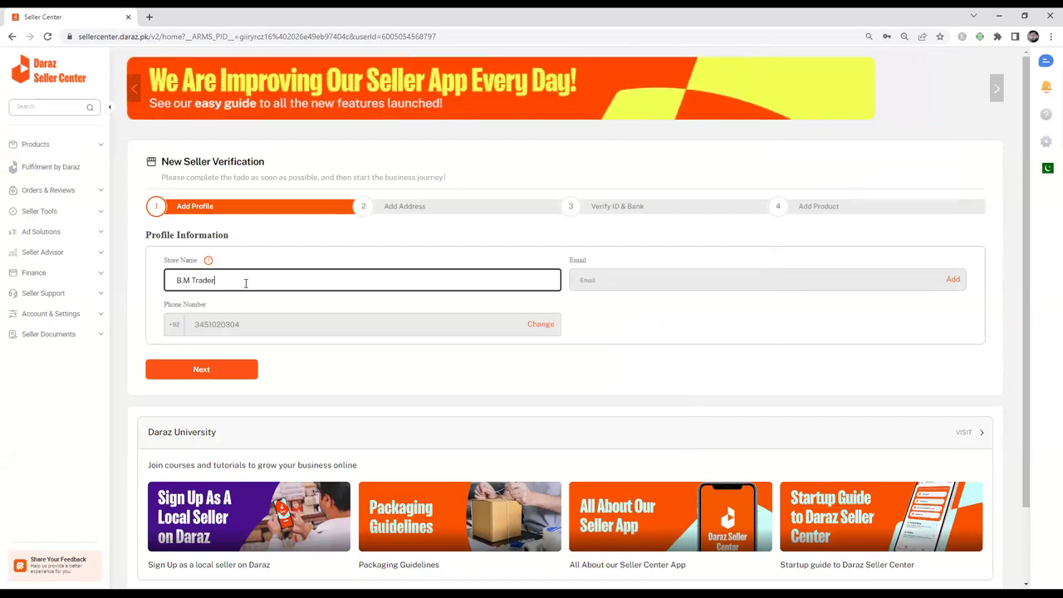
{"action": "left_click", "coordinate": [953, 281]}
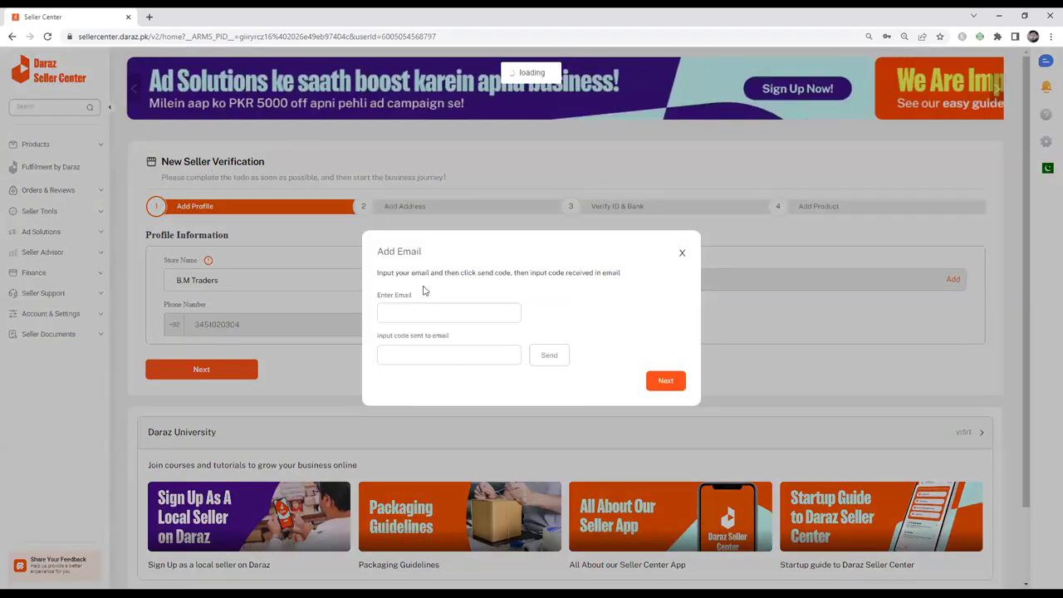
- Enter the seller's email address and send a verification code to it
{"action": "left_click", "coordinate": [427, 314]}
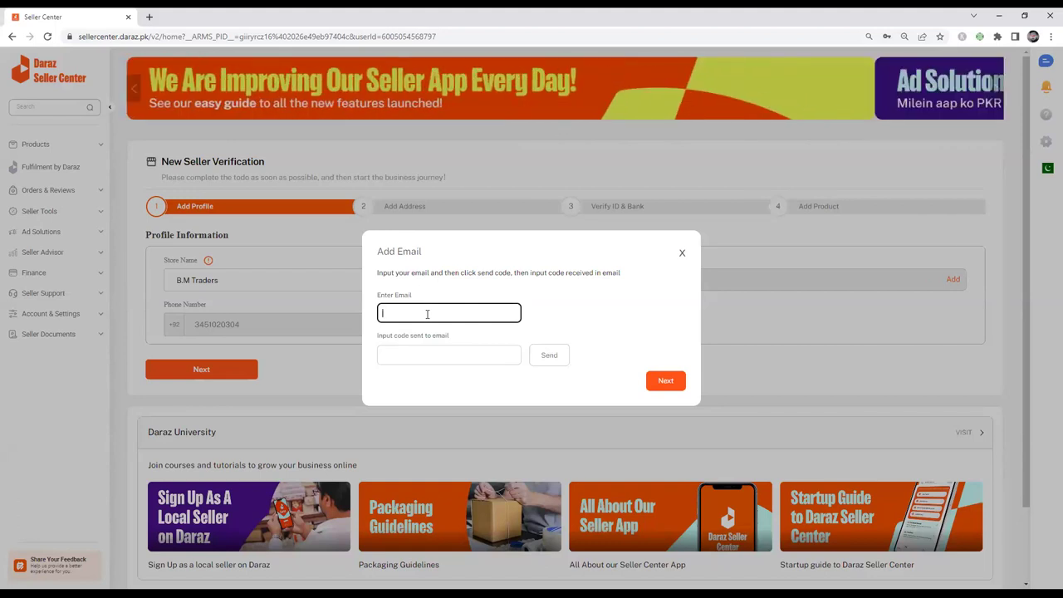
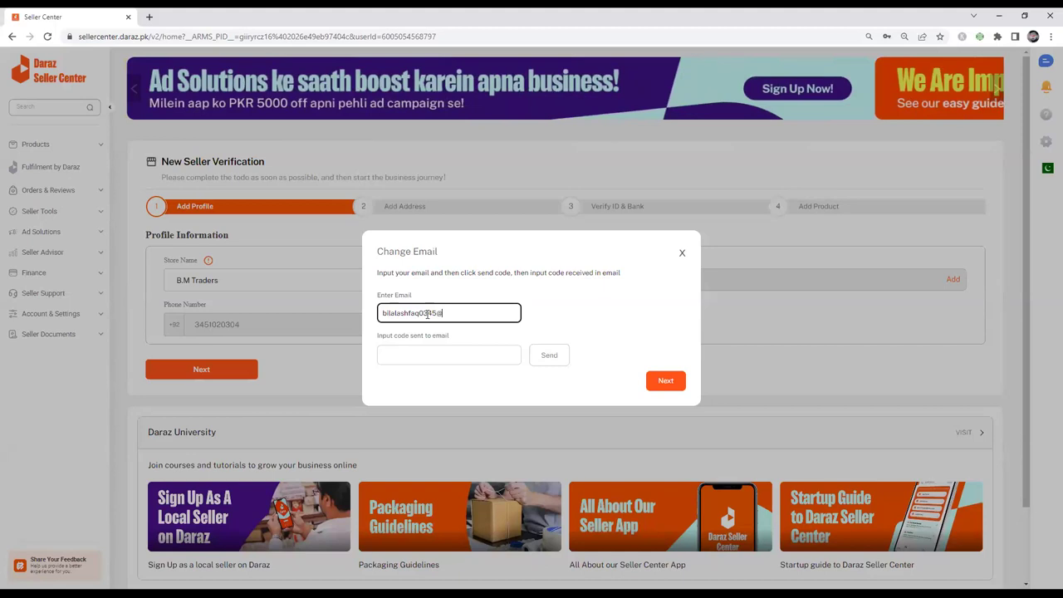
{"action": "left_click", "coordinate": [545, 355]}
{"action": "left_click", "coordinate": [449, 312]}
{"action": "left_click", "coordinate": [546, 360]}
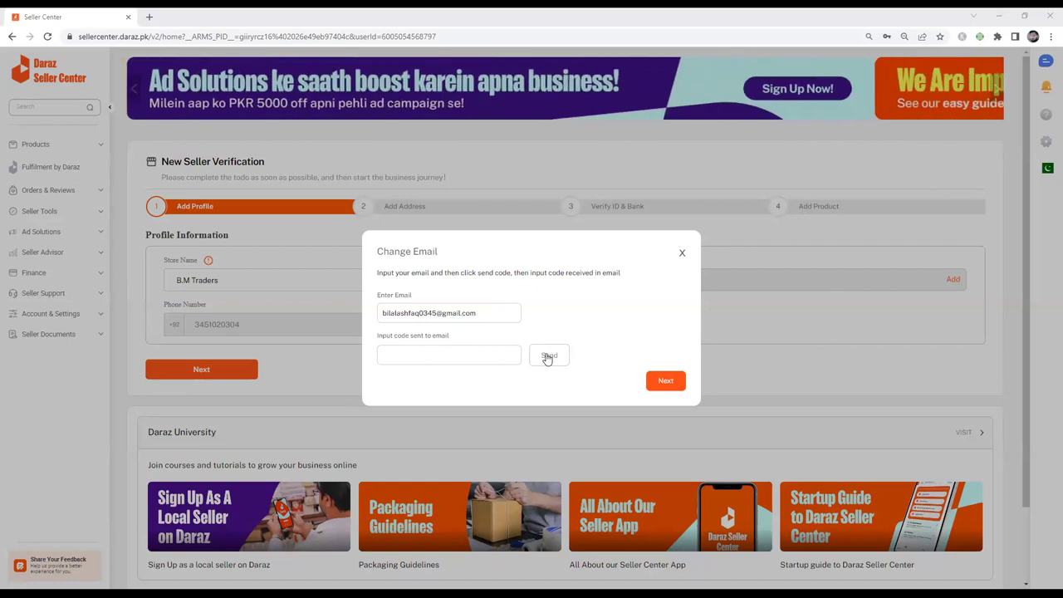
{"action": "left_click", "coordinate": [547, 356]}
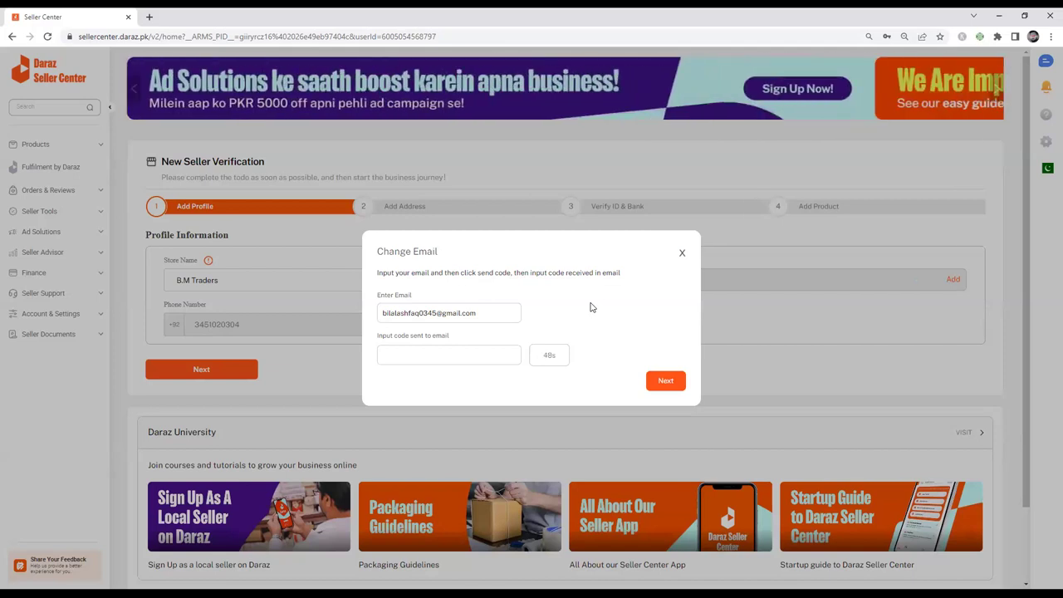
- Enter the emailed verification code and save the verified email to the profile
{"action": "left_click", "coordinate": [440, 354]}
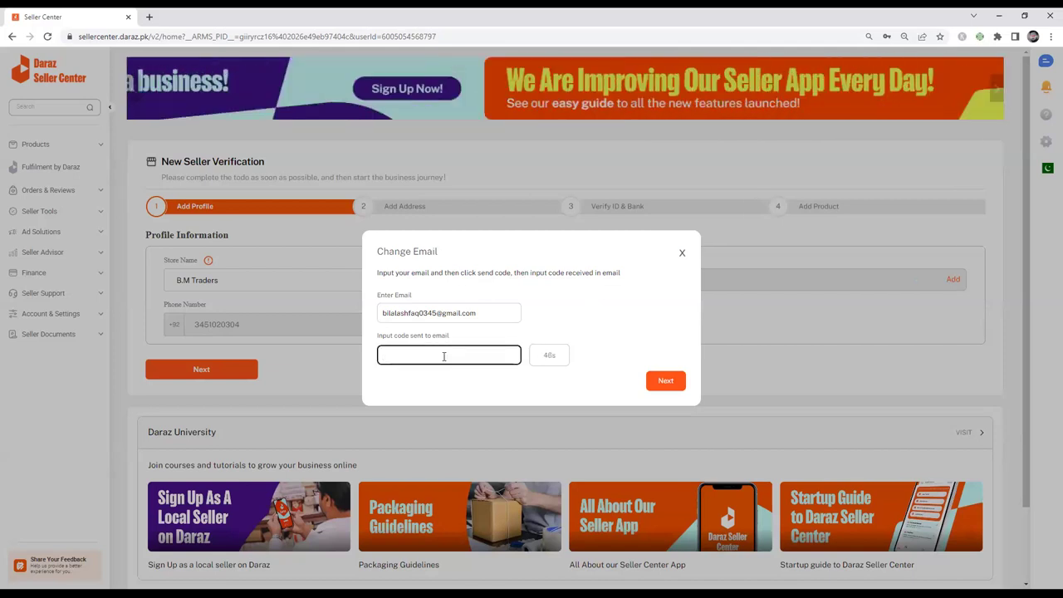
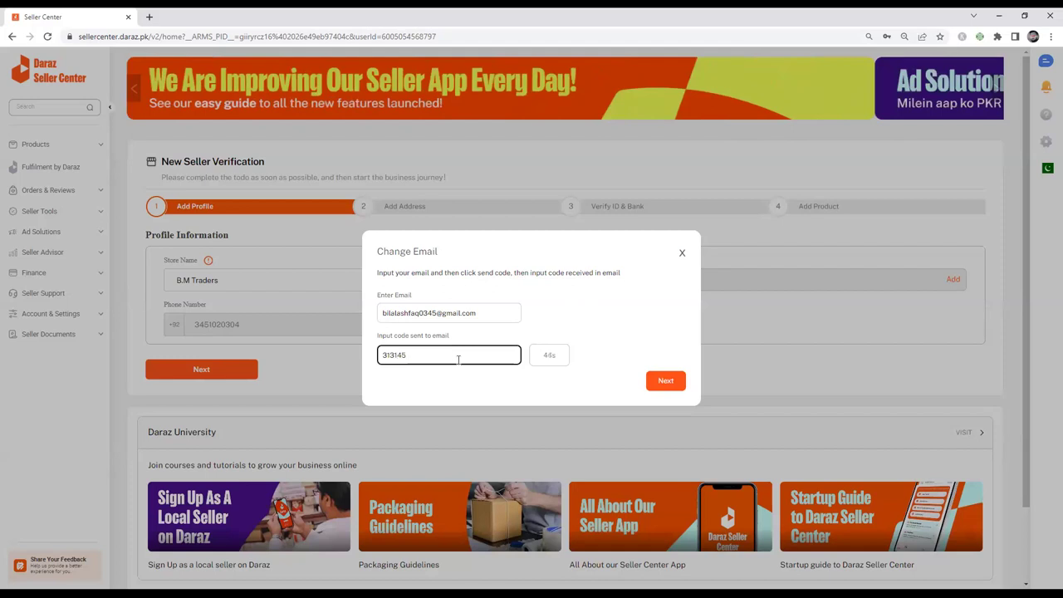
{"action": "left_click", "coordinate": [662, 383]}
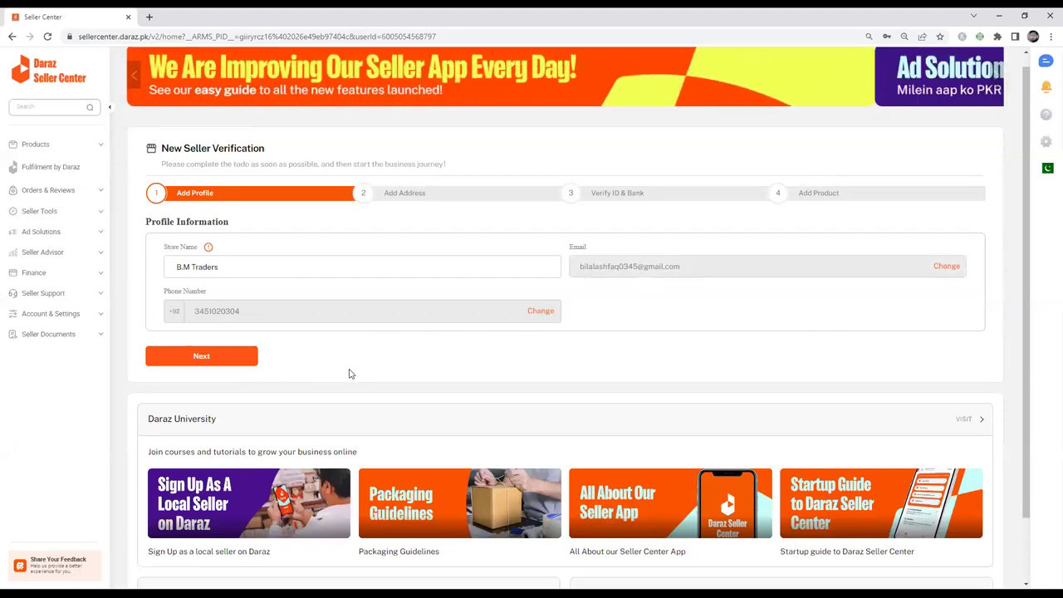
- Replace the already-used store name with 'MBA Graphics' and submit the profile
{"action": "scroll", "coordinate": [353, 373], "scroll_direction": "down", "scroll_amount": 2}
{"action": "left_click", "coordinate": [232, 285]}
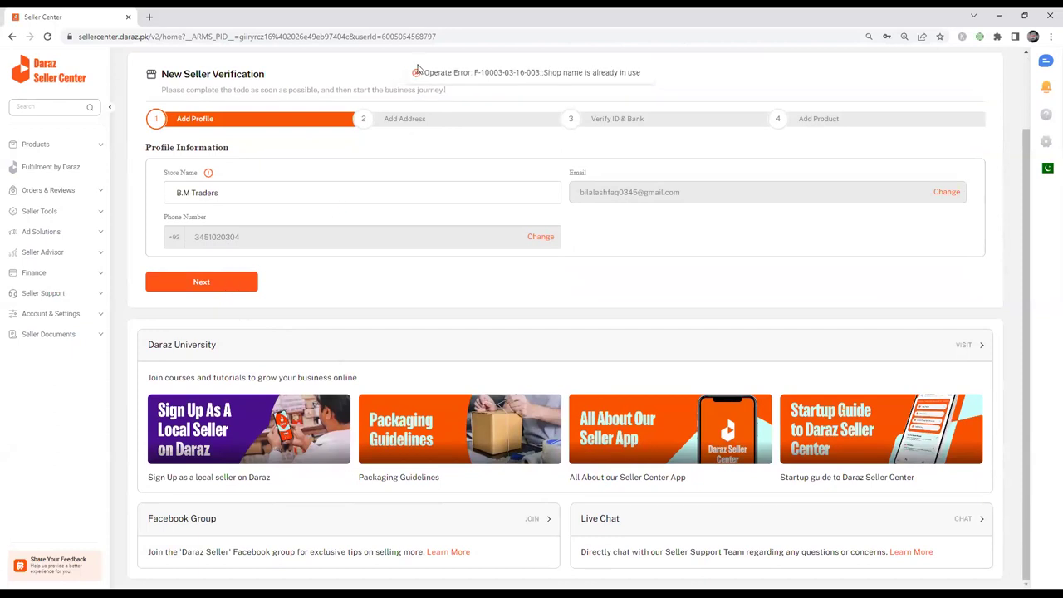
{"action": "left_click", "coordinate": [229, 190]}
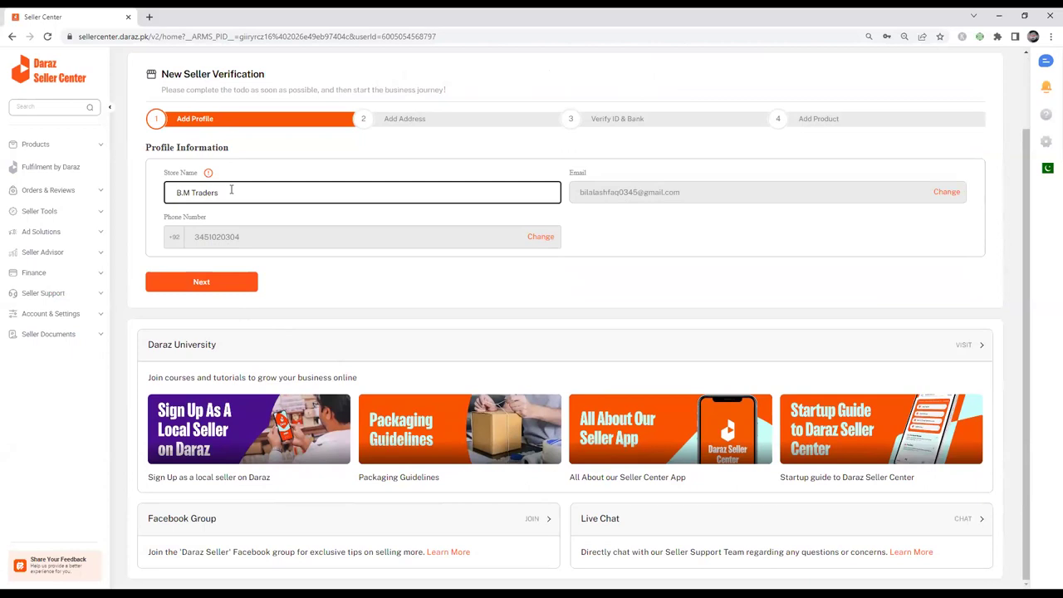
{"action": "key", "text": "shift+Left"}
{"action": "key", "text": "shift+Left"}
{"action": "key", "text": "shift+Left"}
{"action": "key", "text": "shift+Left"}
{"action": "key", "text": "shift+Left"}
{"action": "key", "text": "shift+Left"}
{"action": "key", "text": "shift+Left"}
{"action": "key", "text": "shift+Left"}
{"action": "key", "text": "shift+Left"}
{"action": "key", "text": "shift+Left"}
{"action": "key", "text": "shift+Left"}
{"action": "type", "text": "M"}
{"action": "type", "text": "B"}
{"action": "type", "text": "A"}
{"action": "type", "text": " Graphic"}
{"action": "type", "text": "cs"}
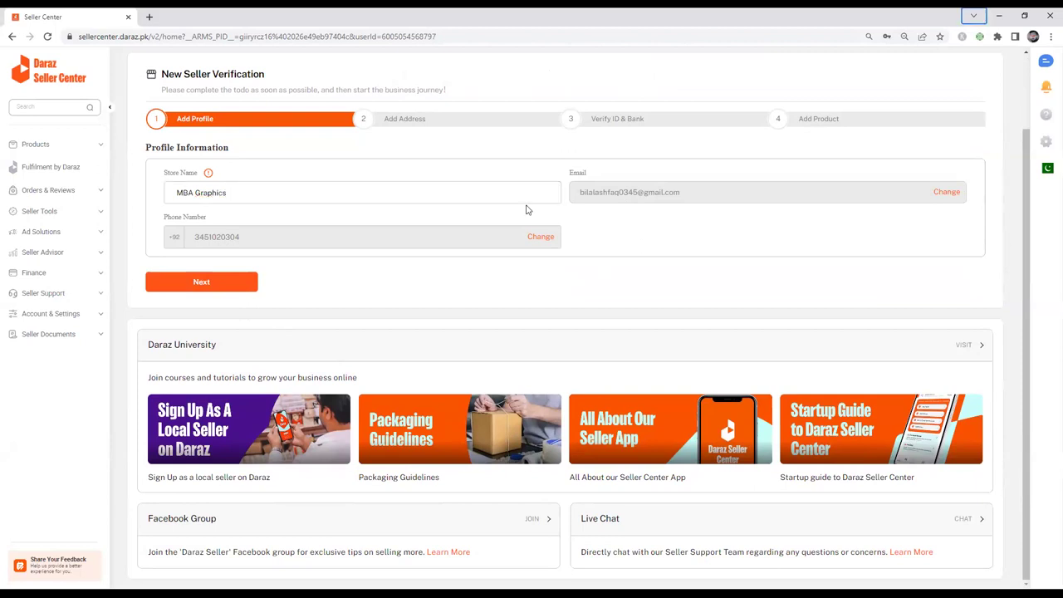
{"action": "left_click", "coordinate": [207, 284]}
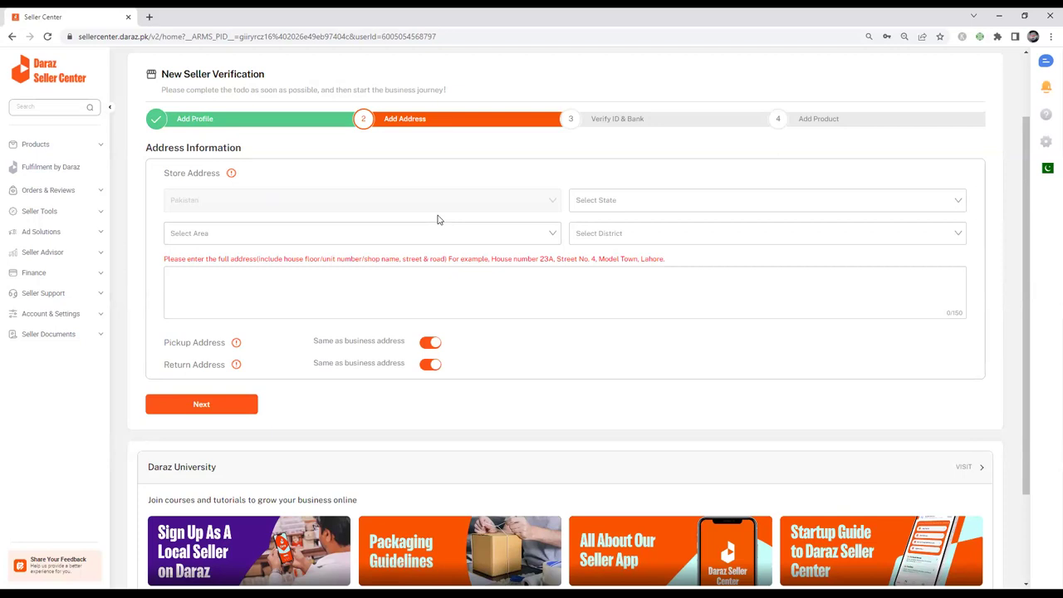
- Choose Punjab as the store address state and start searching areas with 'lah'
{"action": "left_click", "coordinate": [639, 202]}
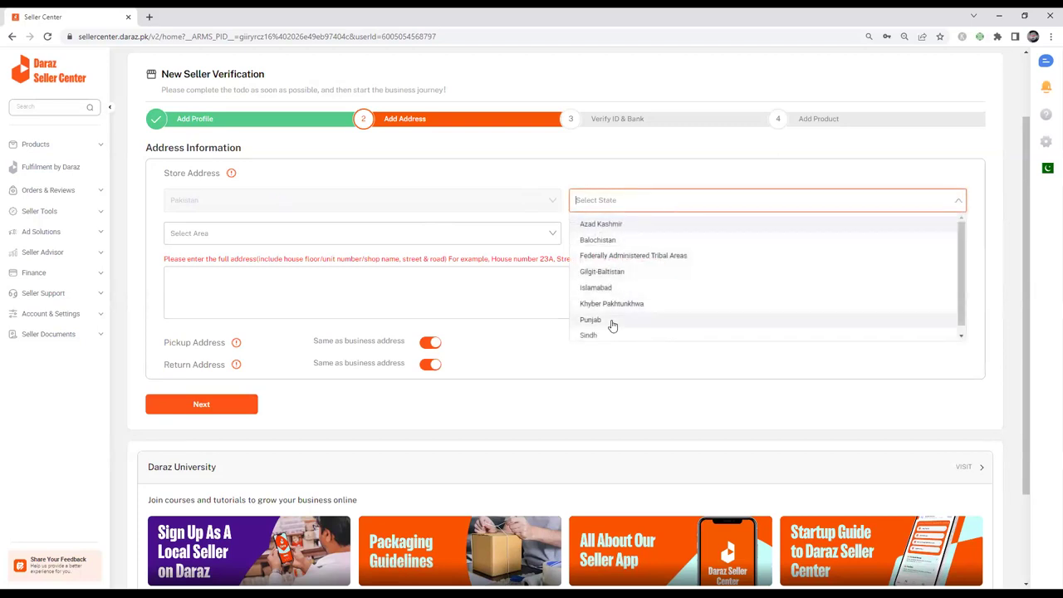
{"action": "left_click", "coordinate": [605, 166]}
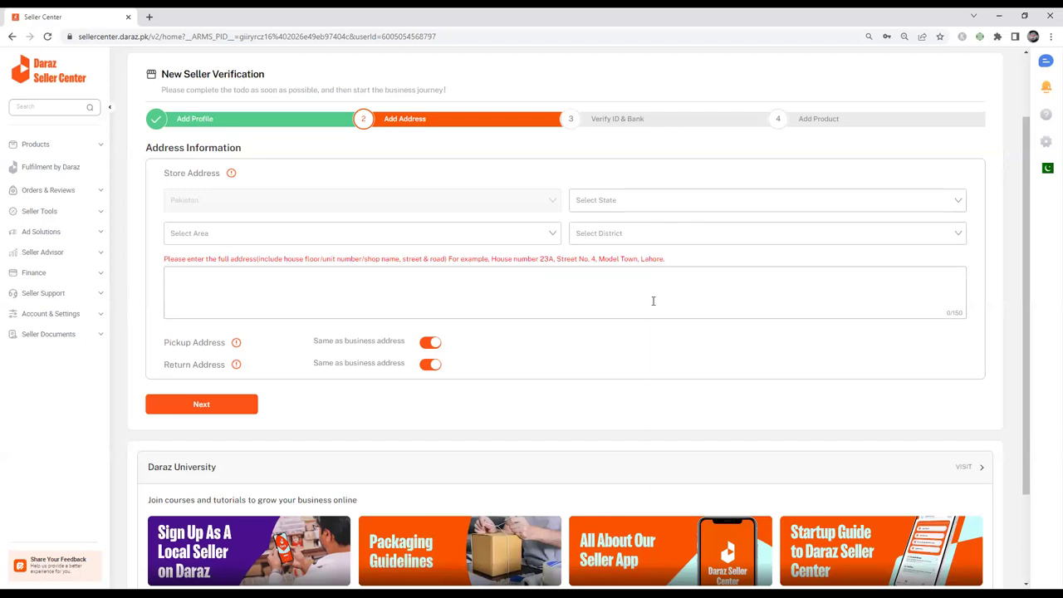
{"action": "left_click_drag", "start_coordinate": [491, 251], "coordinate": [681, 263]}
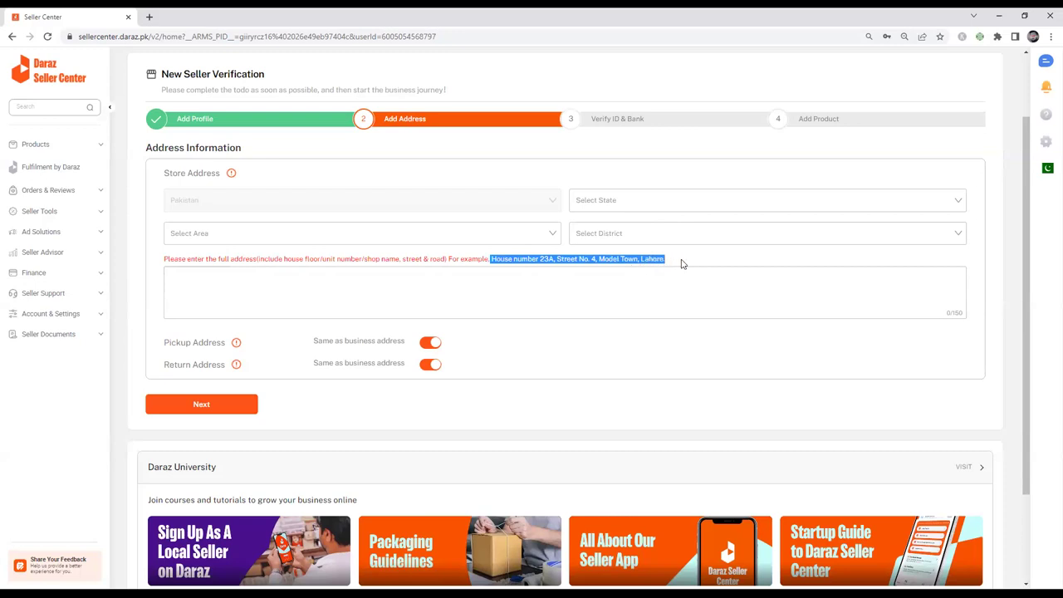
{"action": "left_click", "coordinate": [652, 202]}
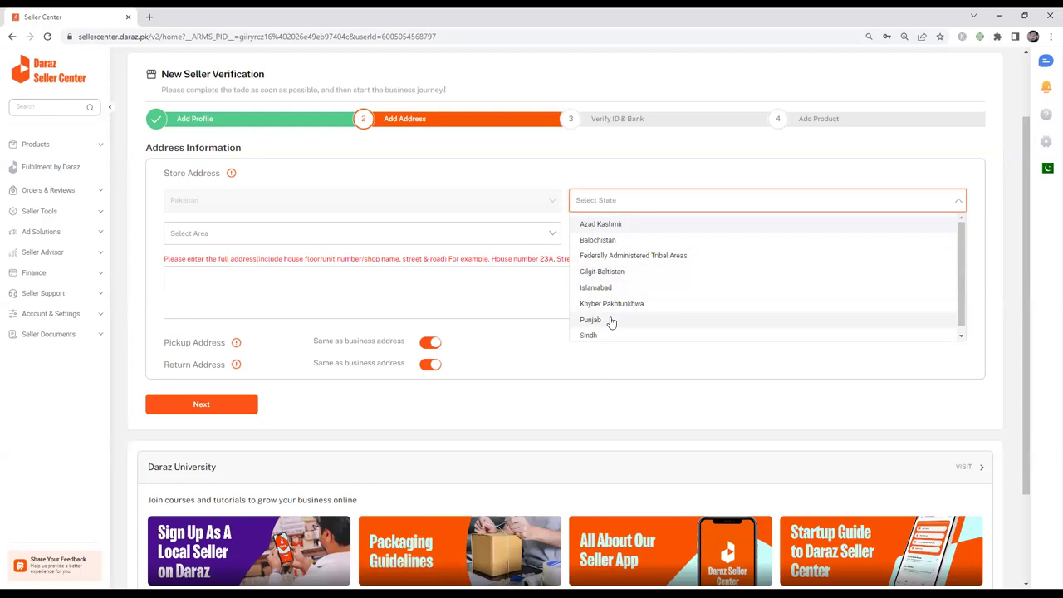
{"action": "left_click", "coordinate": [611, 320]}
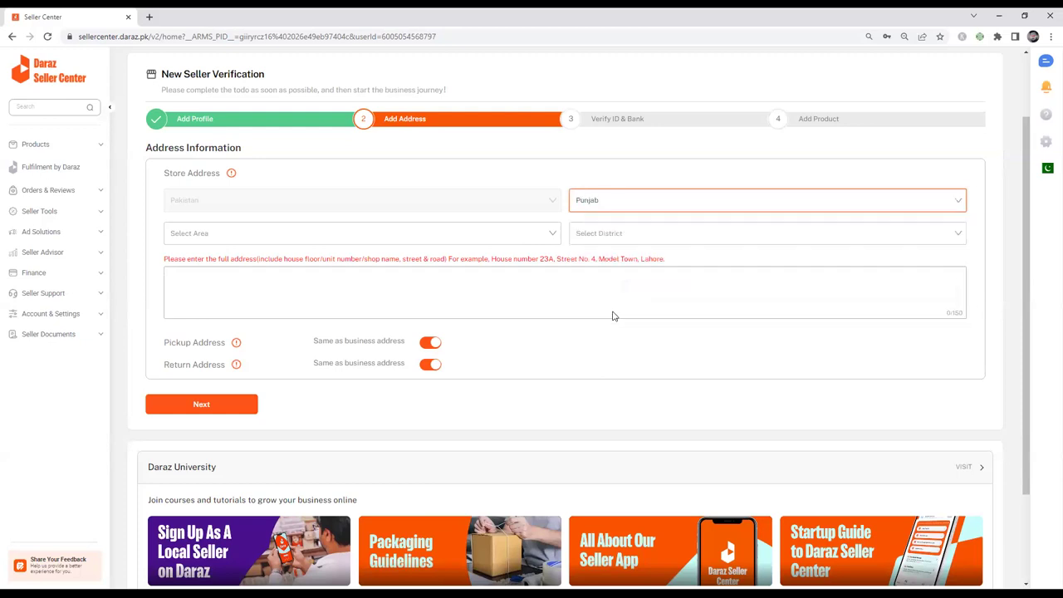
{"action": "left_click", "coordinate": [554, 235]}
{"action": "type", "text": "lah"}
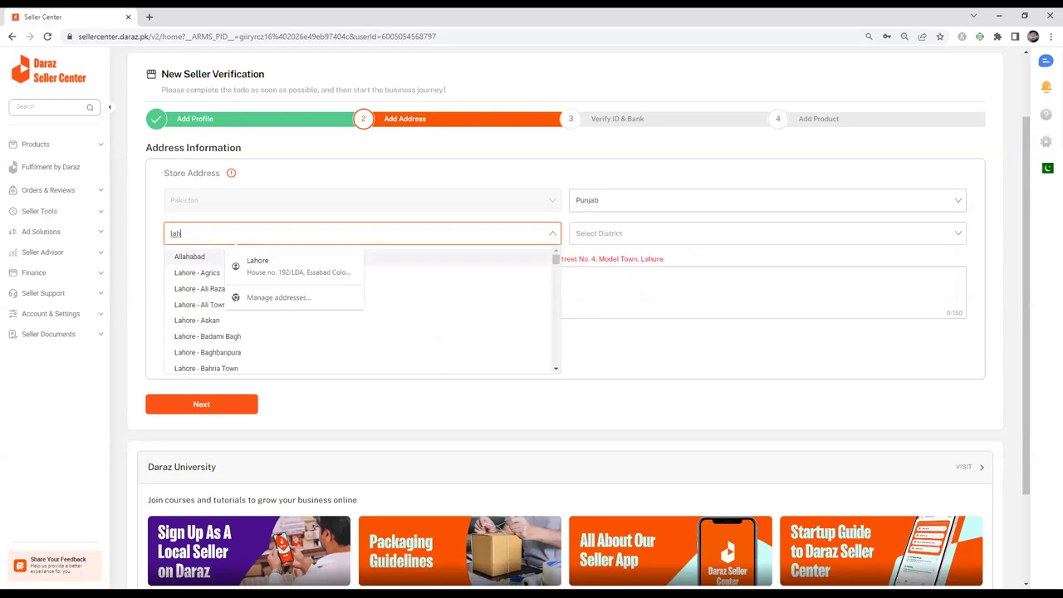
- Pick Lahore - Mughulpura as the store address area
{"action": "left_click", "coordinate": [250, 297]}
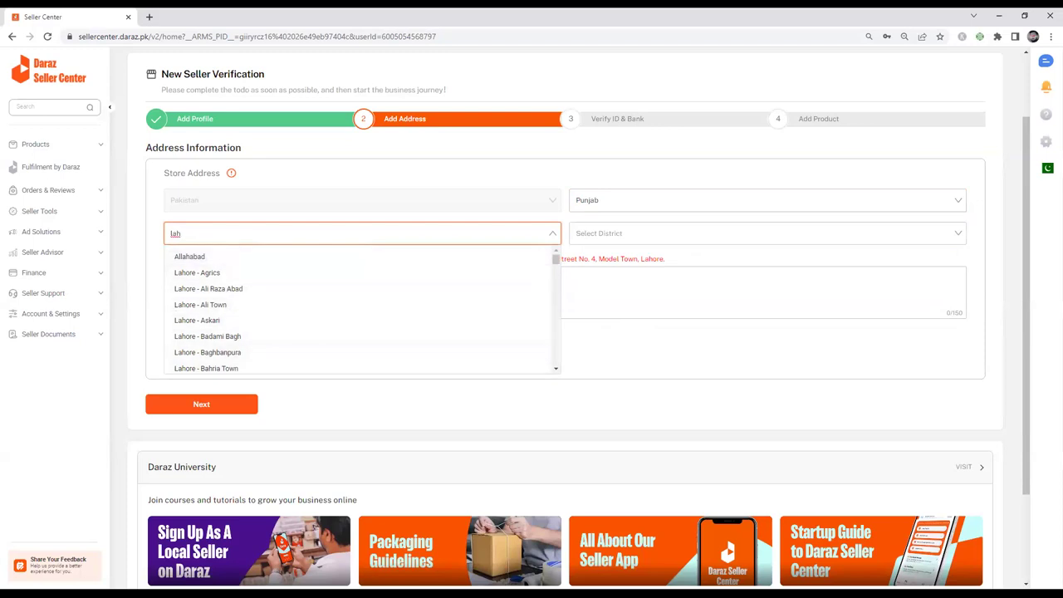
{"action": "type", "text": "ore mug"}
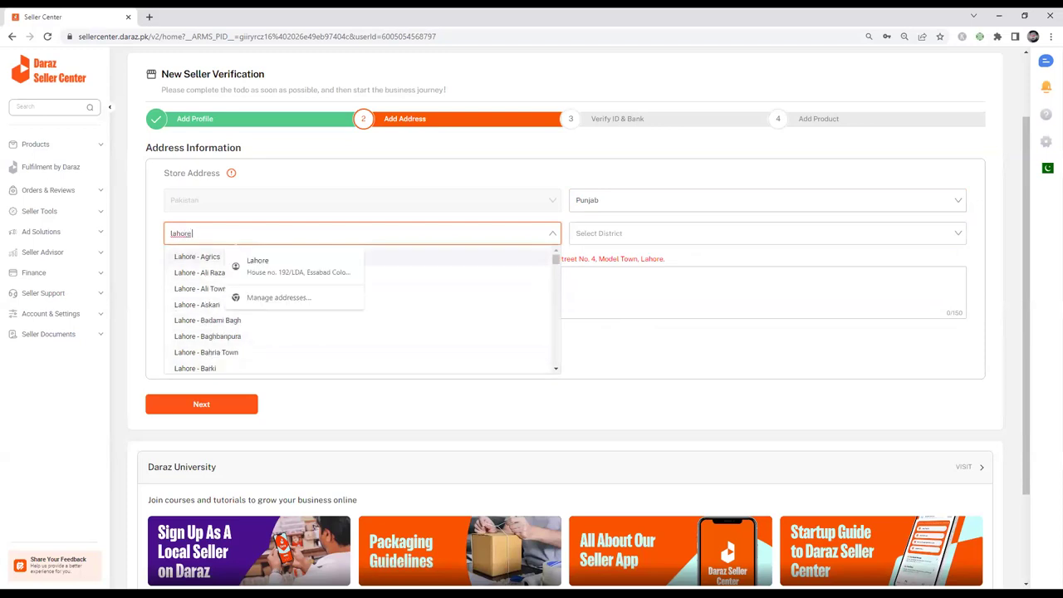
{"action": "key", "text": "BackSpace"}
{"action": "key", "text": "BackSpace"}
{"action": "key", "text": "BackSpace"}
{"action": "key", "text": "BackSpace"}
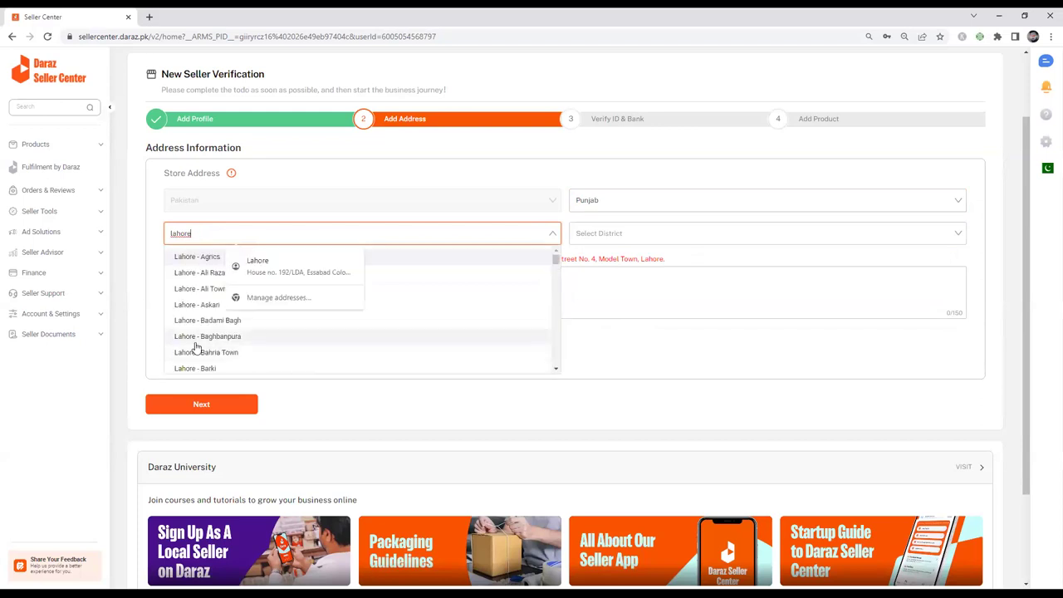
{"action": "scroll", "coordinate": [238, 341], "scroll_direction": "down", "scroll_amount": 3}
{"action": "scroll", "coordinate": [235, 344], "scroll_direction": "down", "scroll_amount": 5}
{"action": "scroll", "coordinate": [233, 346], "scroll_direction": "down", "scroll_amount": 5}
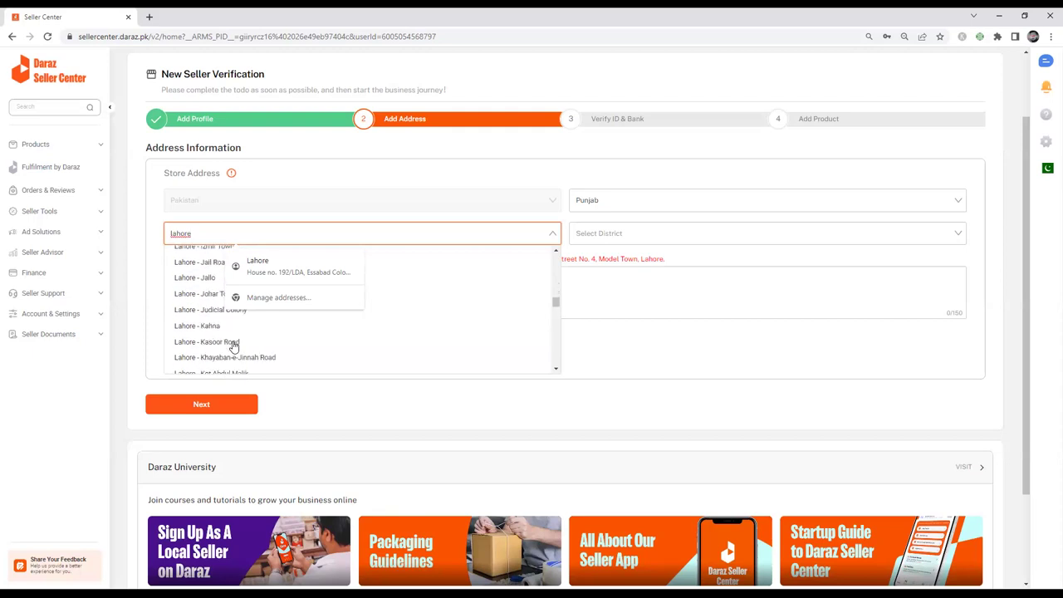
{"action": "scroll", "coordinate": [234, 345], "scroll_direction": "down", "scroll_amount": 5}
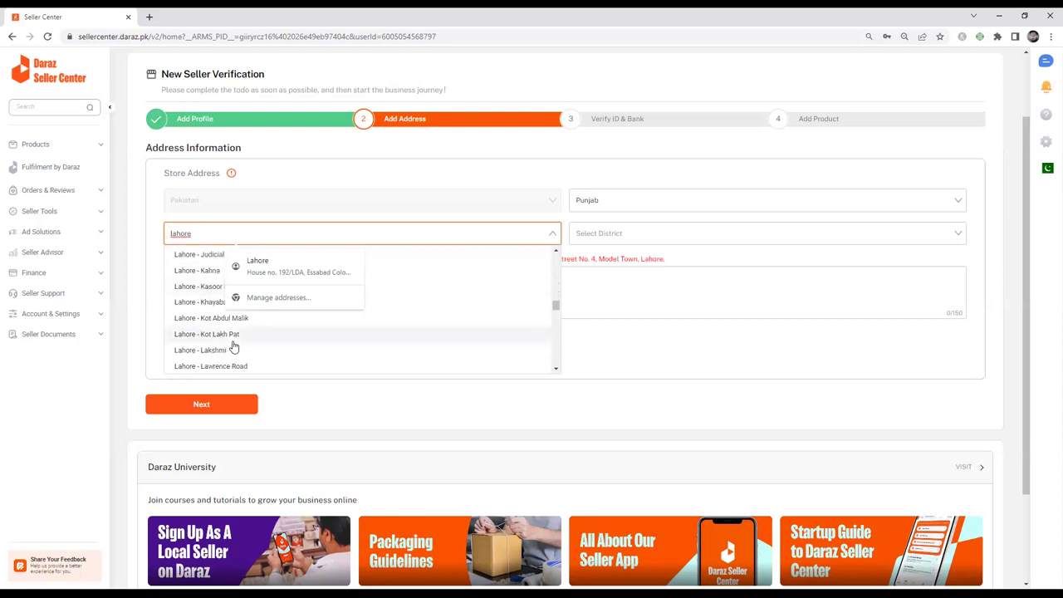
{"action": "scroll", "coordinate": [233, 345], "scroll_direction": "down", "scroll_amount": 4}
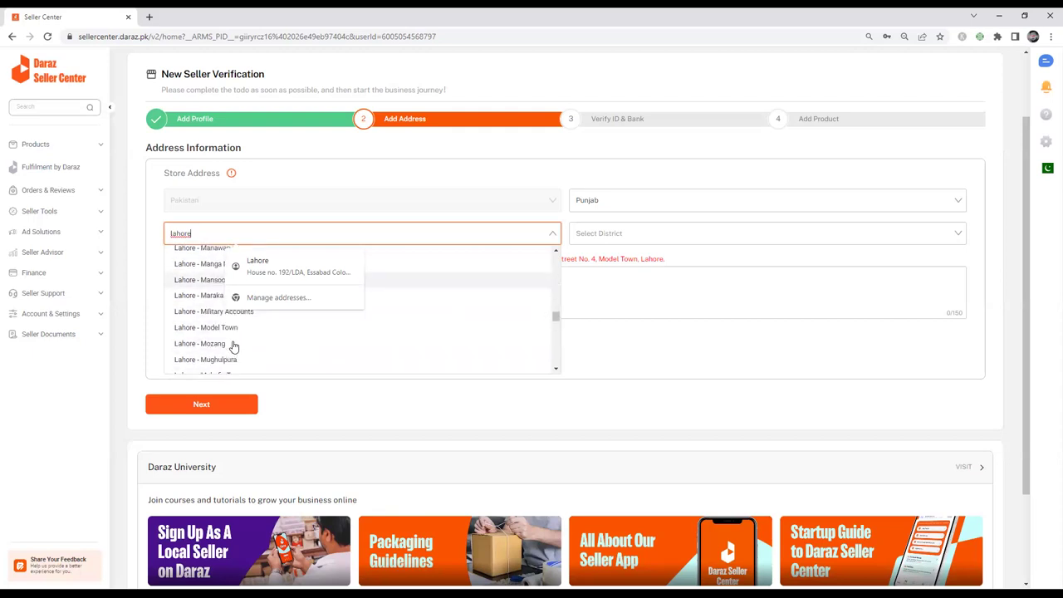
{"action": "left_click", "coordinate": [205, 304]}
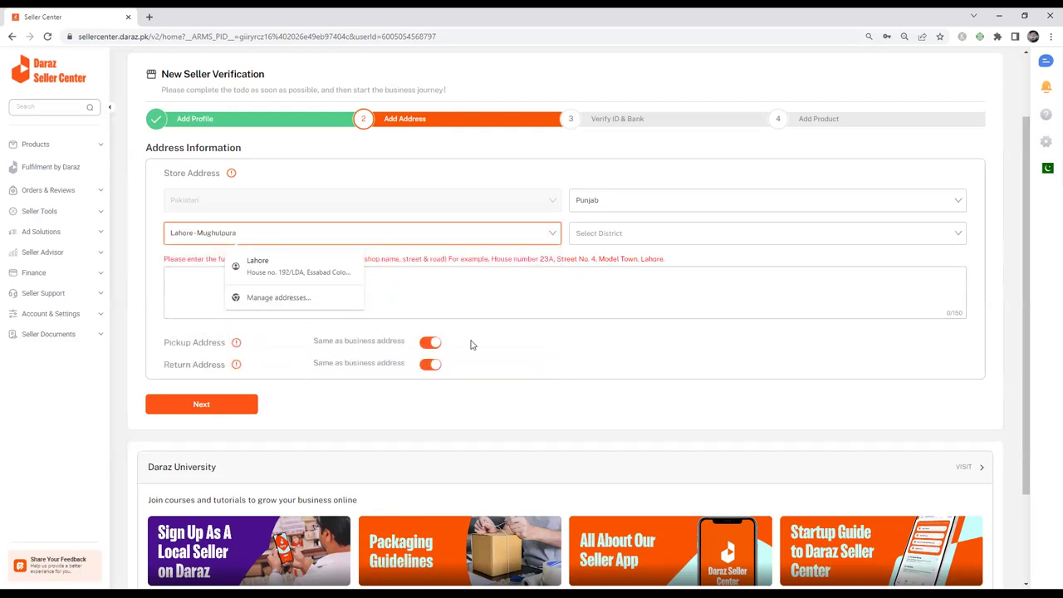
- Set the store address district to Mughulpura
{"action": "left_click", "coordinate": [598, 236]}
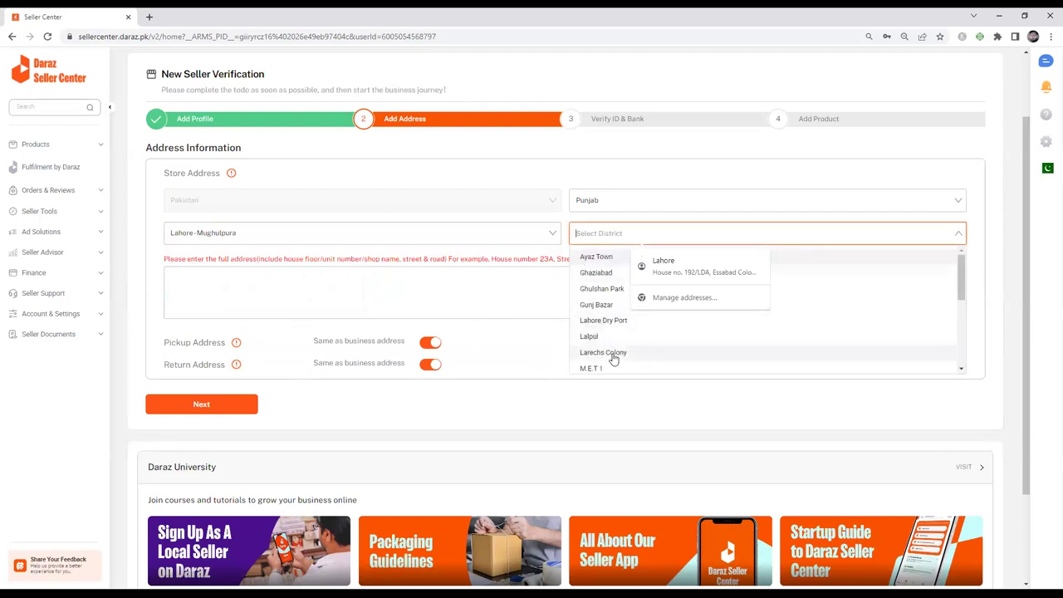
{"action": "scroll", "coordinate": [613, 358], "scroll_direction": "down", "scroll_amount": 1}
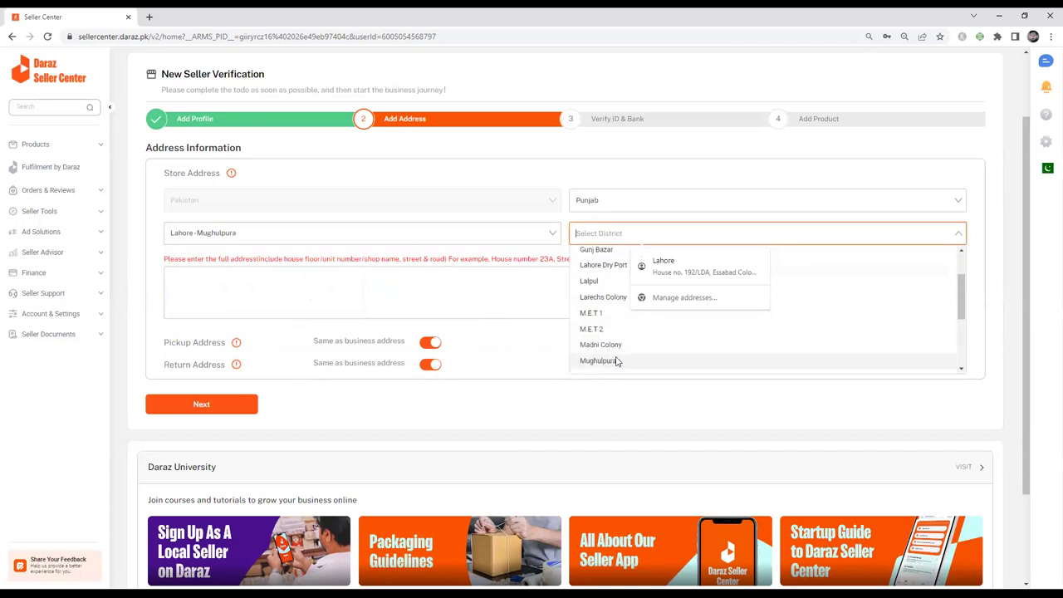
{"action": "left_click", "coordinate": [612, 357]}
{"action": "left_click", "coordinate": [551, 310]}
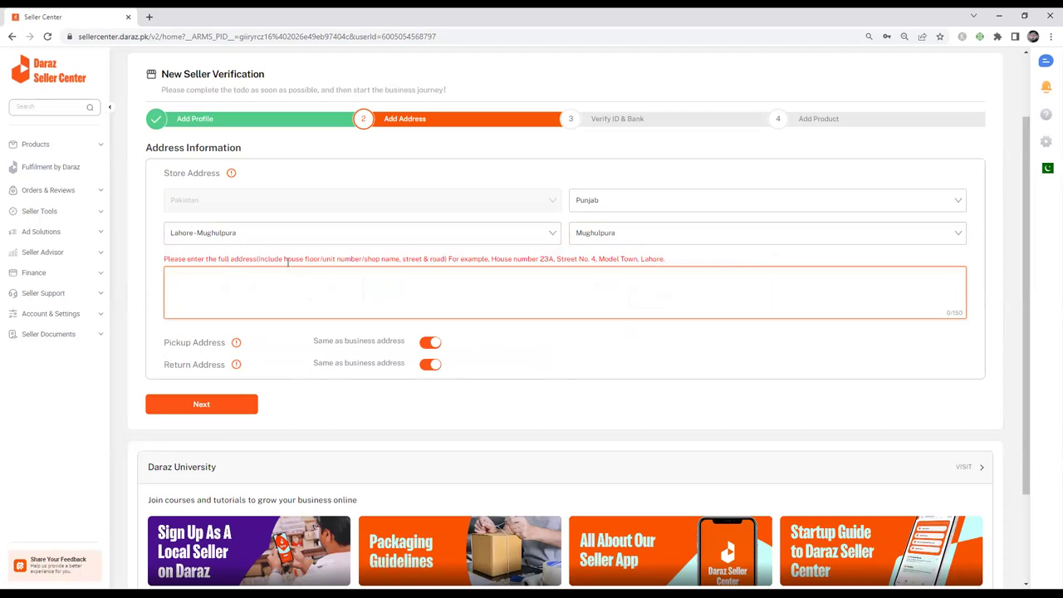
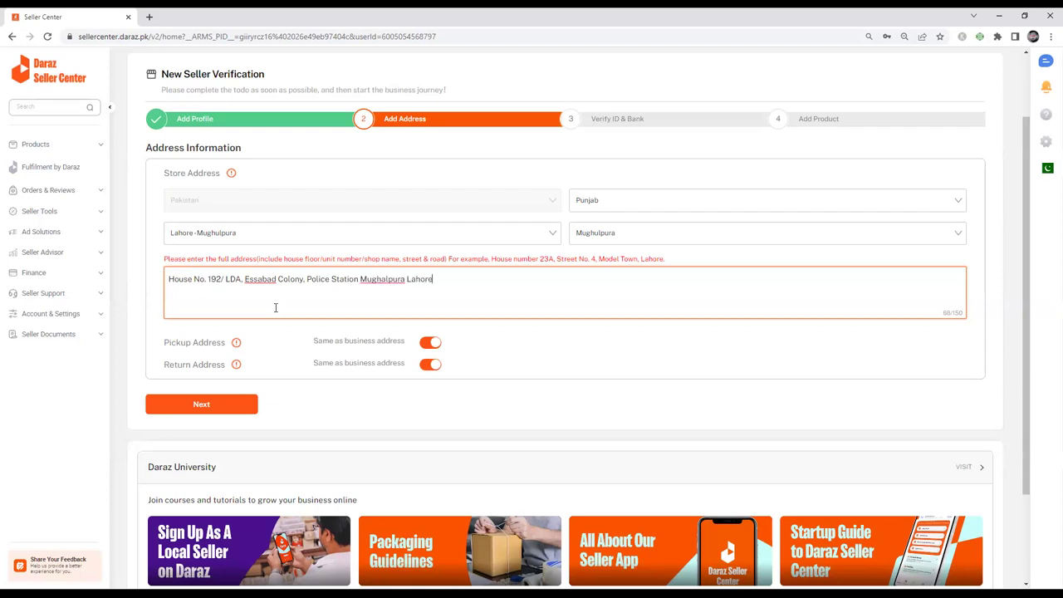
- Save the address and proceed to the ID & Bank Account Information step
{"action": "left_click", "coordinate": [237, 411]}
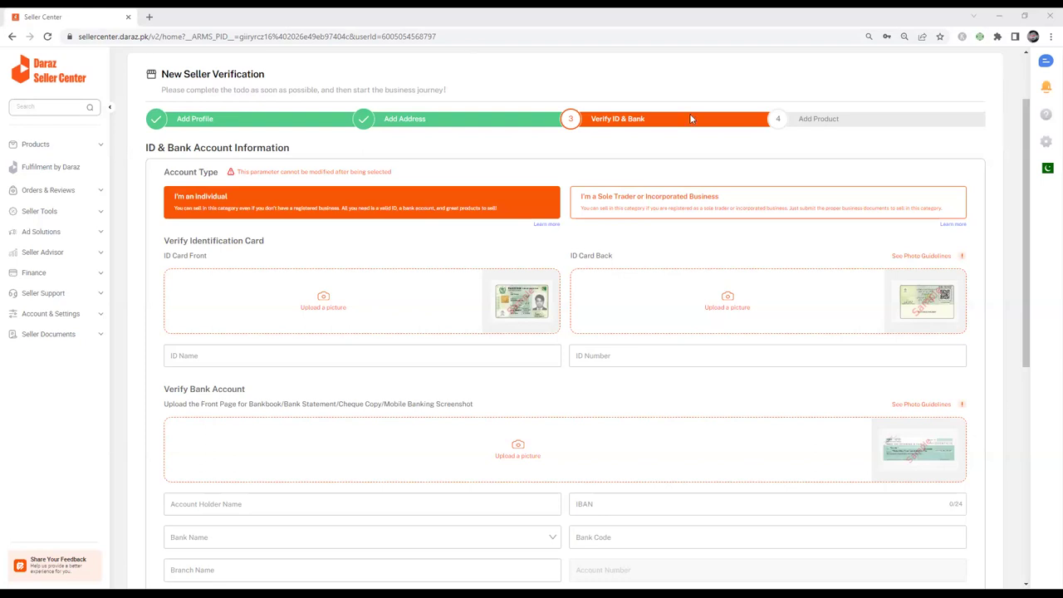
- Upload IMG_20210430_161444.jpg from Pictures as the ID card front photo
{"action": "left_click", "coordinate": [323, 297]}
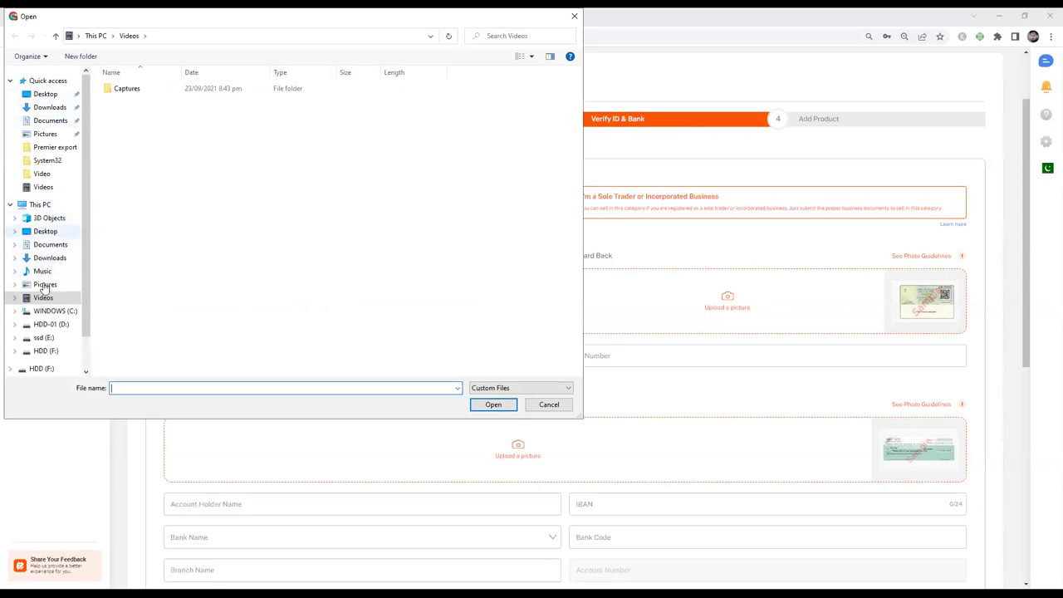
{"action": "left_click", "coordinate": [45, 284]}
{"action": "scroll", "coordinate": [557, 250], "scroll_direction": "down", "scroll_amount": 3}
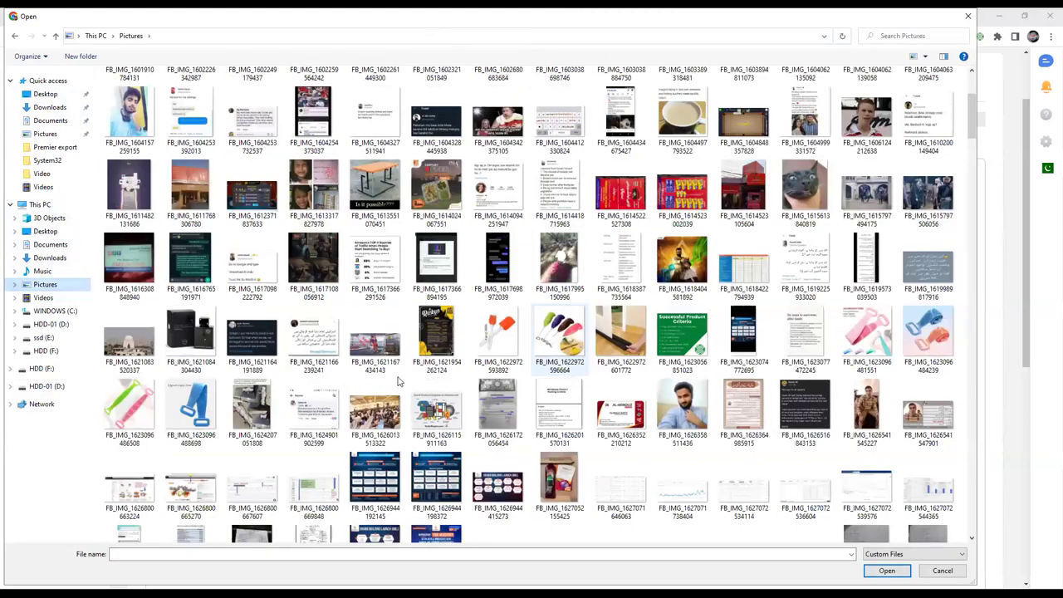
{"action": "scroll", "coordinate": [398, 381], "scroll_direction": "down", "scroll_amount": 6}
{"action": "scroll", "coordinate": [398, 381], "scroll_direction": "down", "scroll_amount": 10}
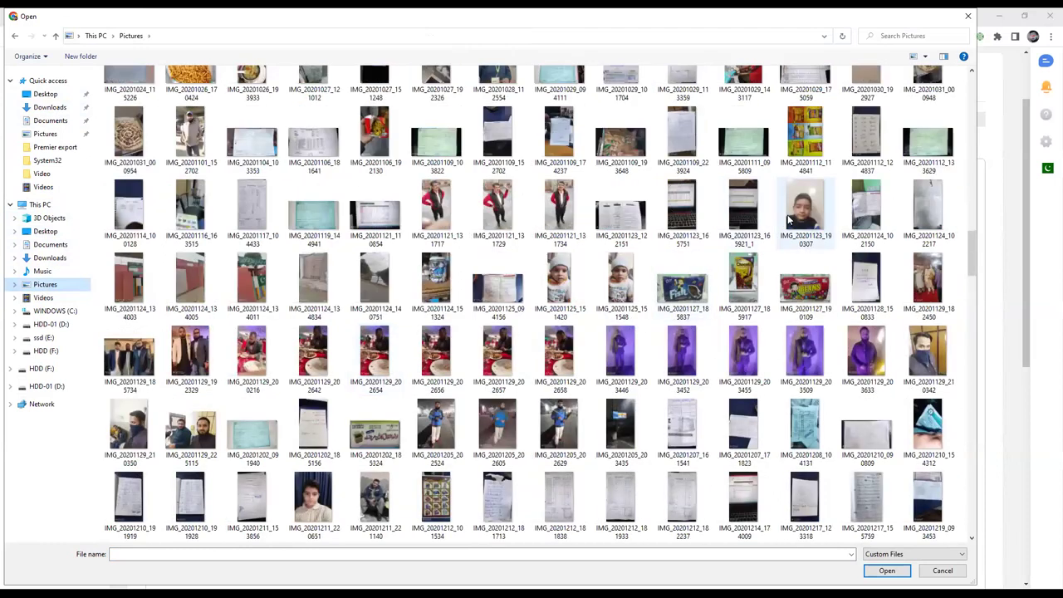
{"action": "scroll", "coordinate": [789, 218], "scroll_direction": "down", "scroll_amount": 3}
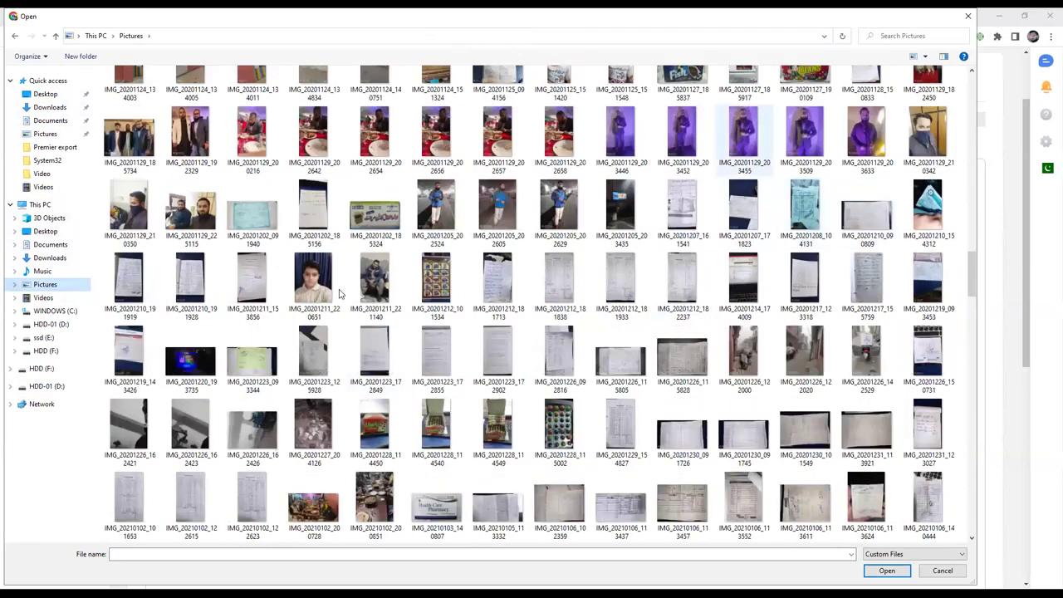
{"action": "scroll", "coordinate": [339, 293], "scroll_direction": "down", "scroll_amount": 6}
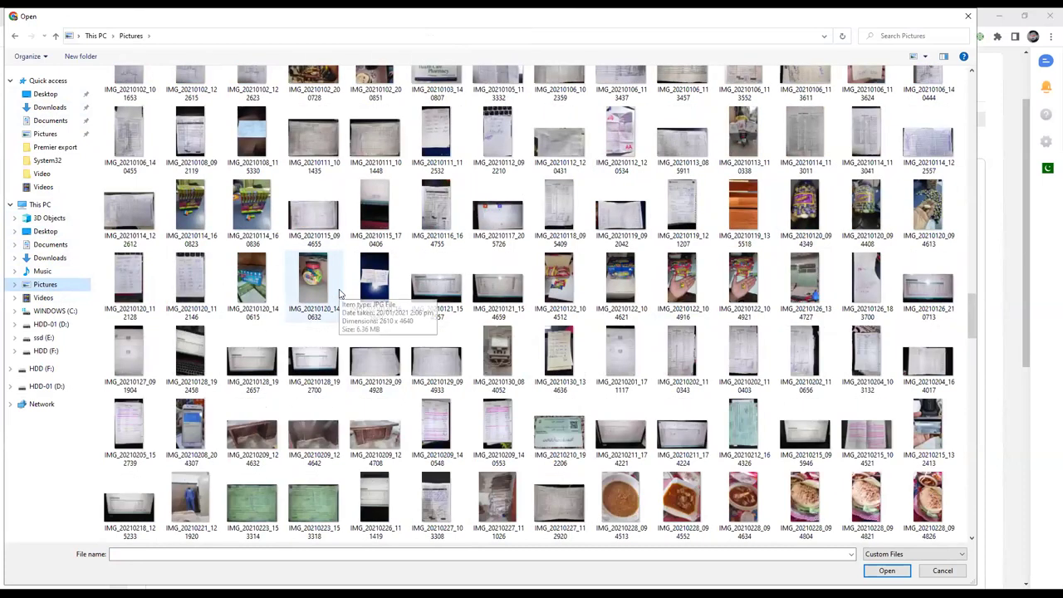
{"action": "scroll", "coordinate": [339, 293], "scroll_direction": "down", "scroll_amount": 10}
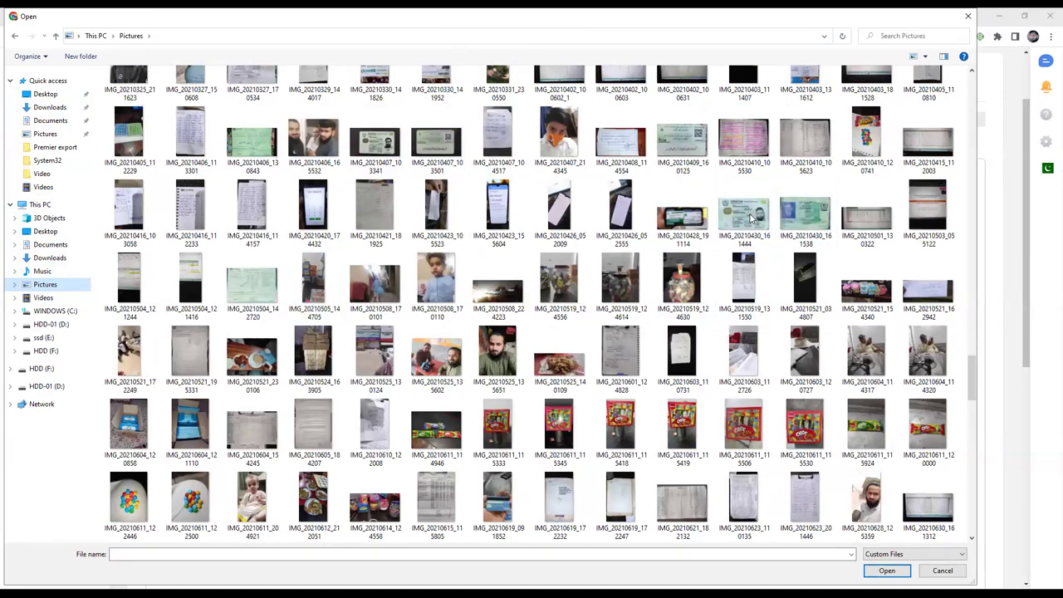
{"action": "double_click", "coordinate": [750, 218]}
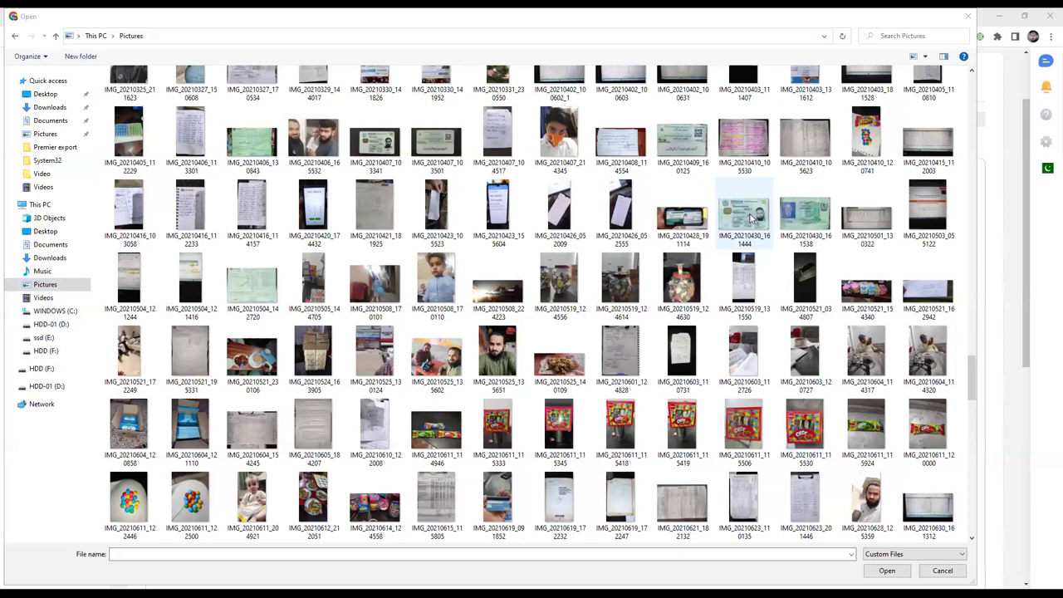
{"action": "left_click", "coordinate": [750, 218]}
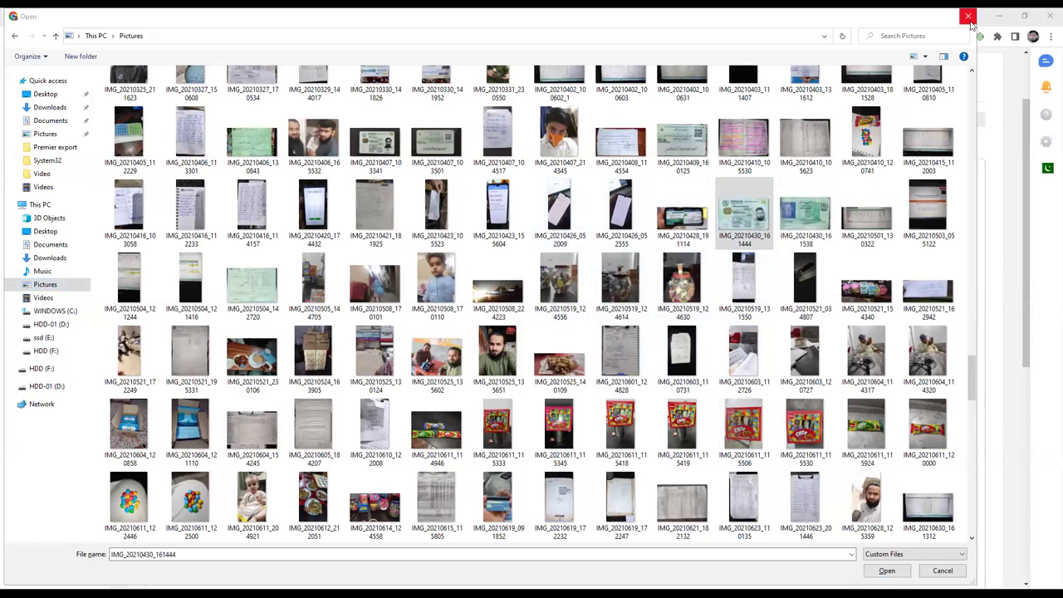
{"action": "left_click", "coordinate": [734, 205]}
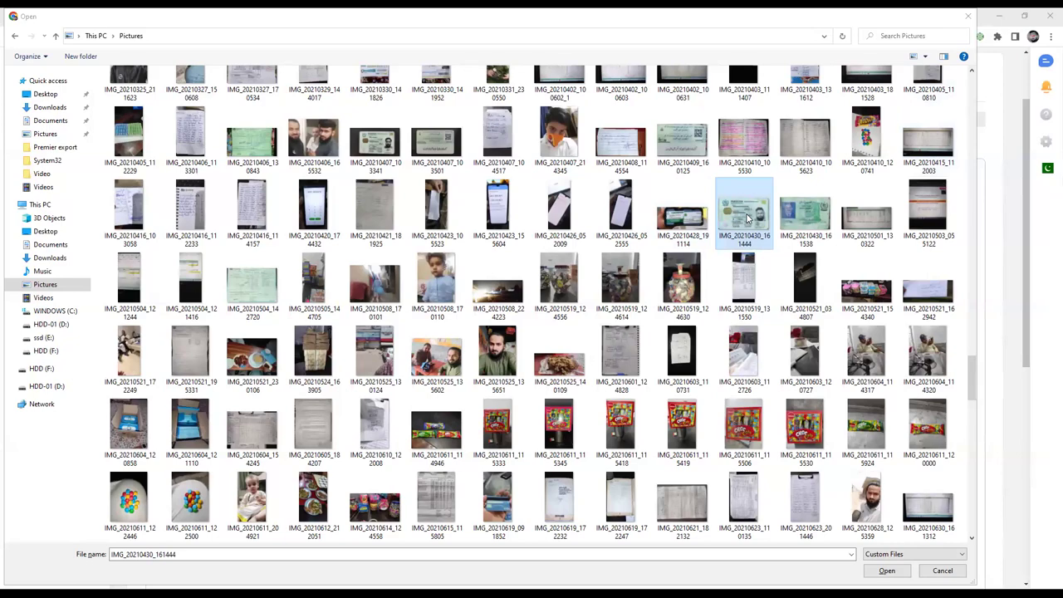
{"action": "key", "text": "Return"}
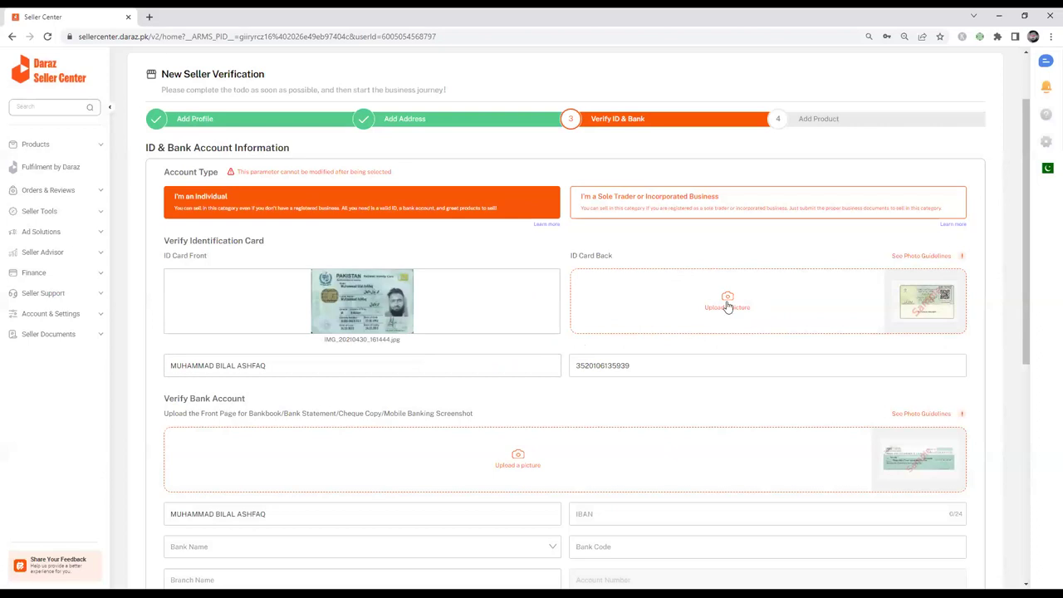
- Begin uploading a picture for the ID card back
{"action": "left_click", "coordinate": [728, 305]}
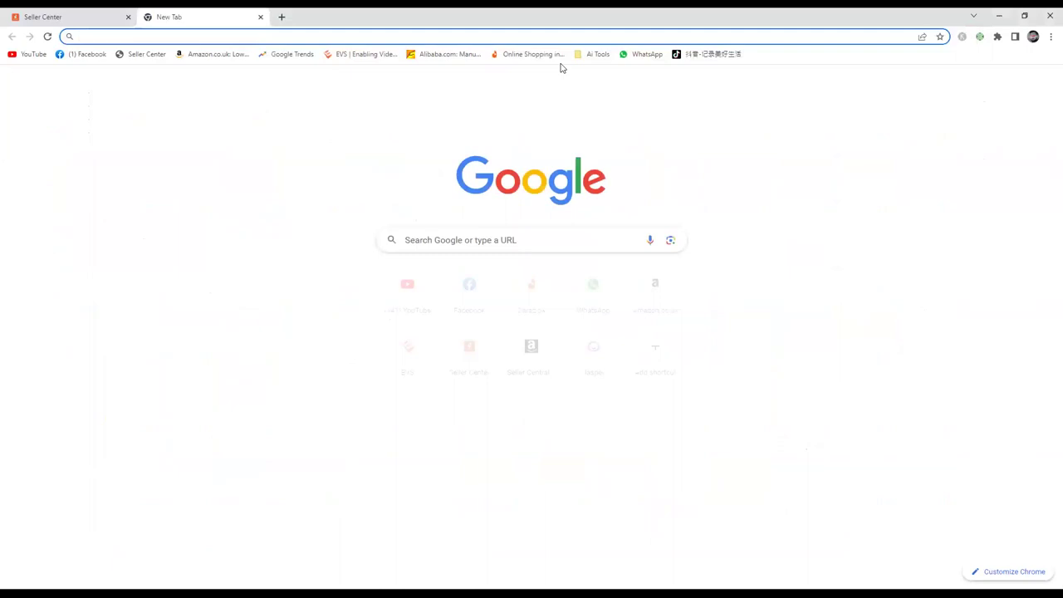
- Download the ID card back photo from the WhatsApp self-chat and return to Seller Center
{"action": "left_click", "coordinate": [643, 54]}
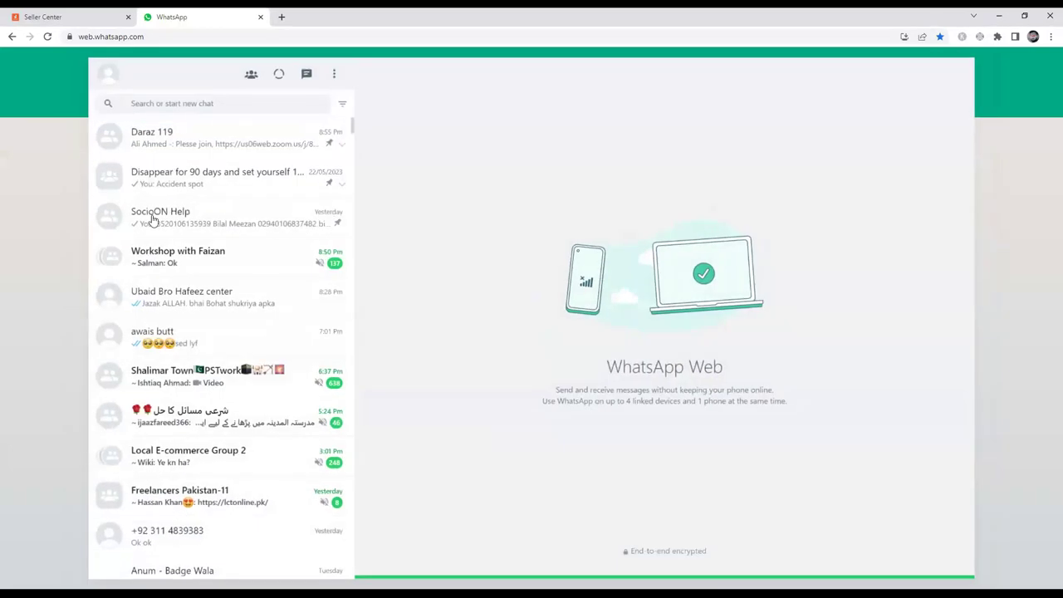
{"action": "left_click", "coordinate": [179, 260]}
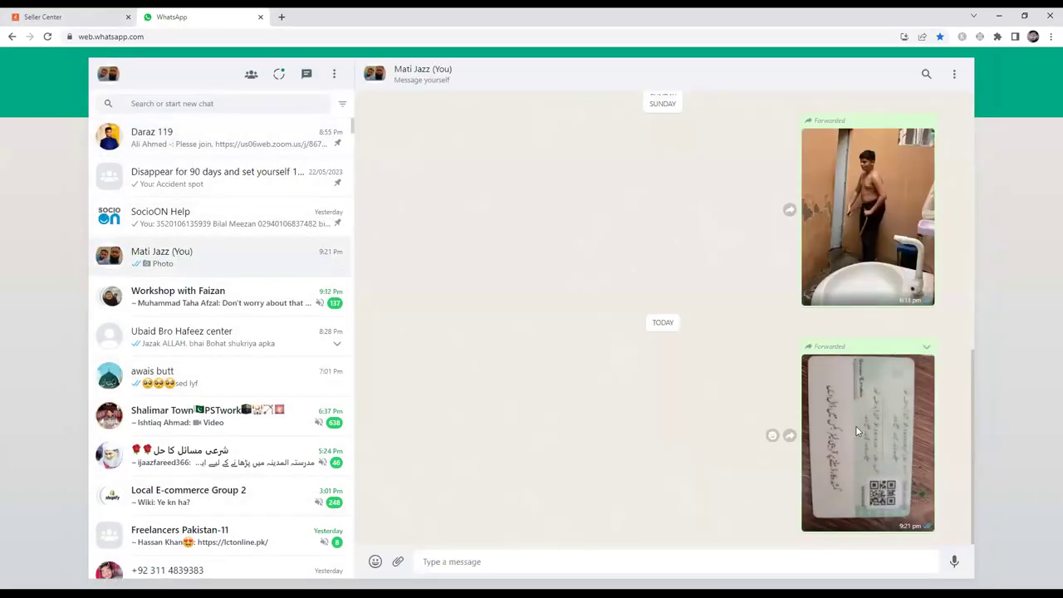
{"action": "left_click", "coordinate": [855, 425]}
{"action": "left_click", "coordinate": [1014, 64]}
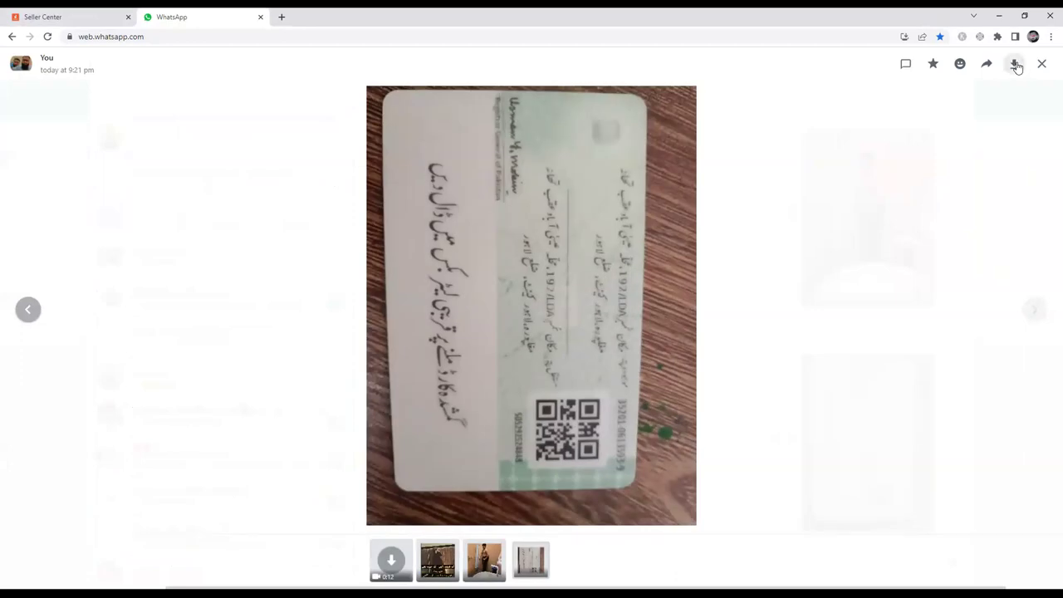
{"action": "left_click", "coordinate": [56, 20]}
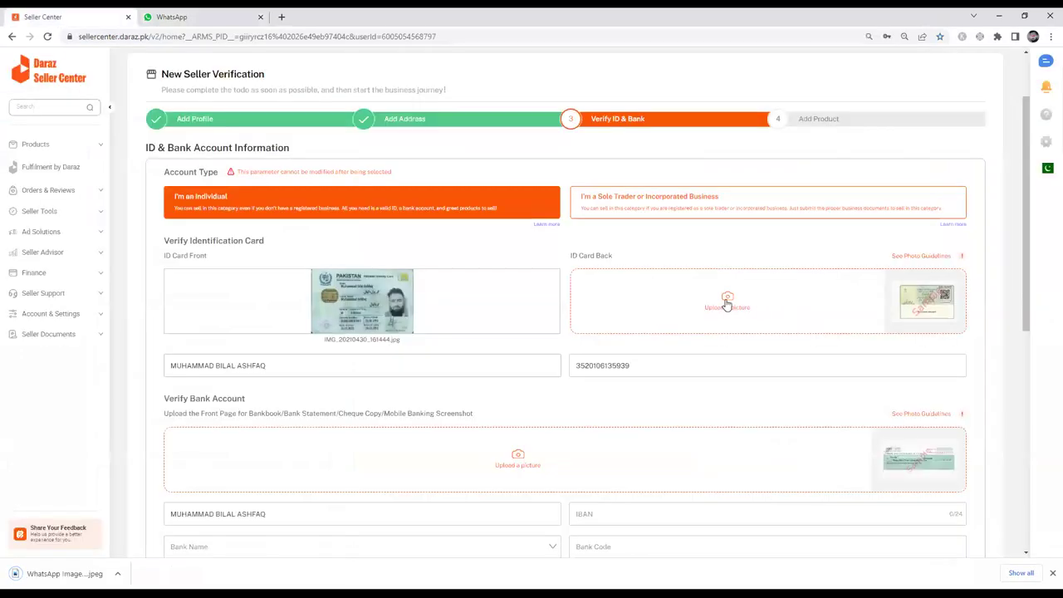
- Upload the downloaded WhatsApp image from Downloads as the ID card back picture
{"action": "left_click", "coordinate": [727, 300]}
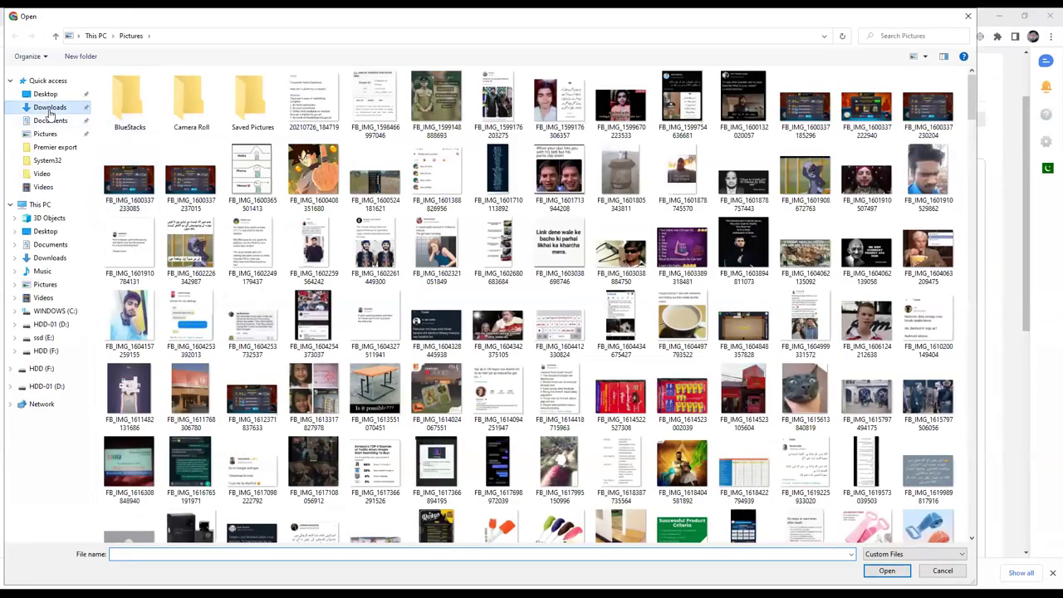
{"action": "left_click", "coordinate": [50, 107]}
{"action": "double_click", "coordinate": [121, 102]}
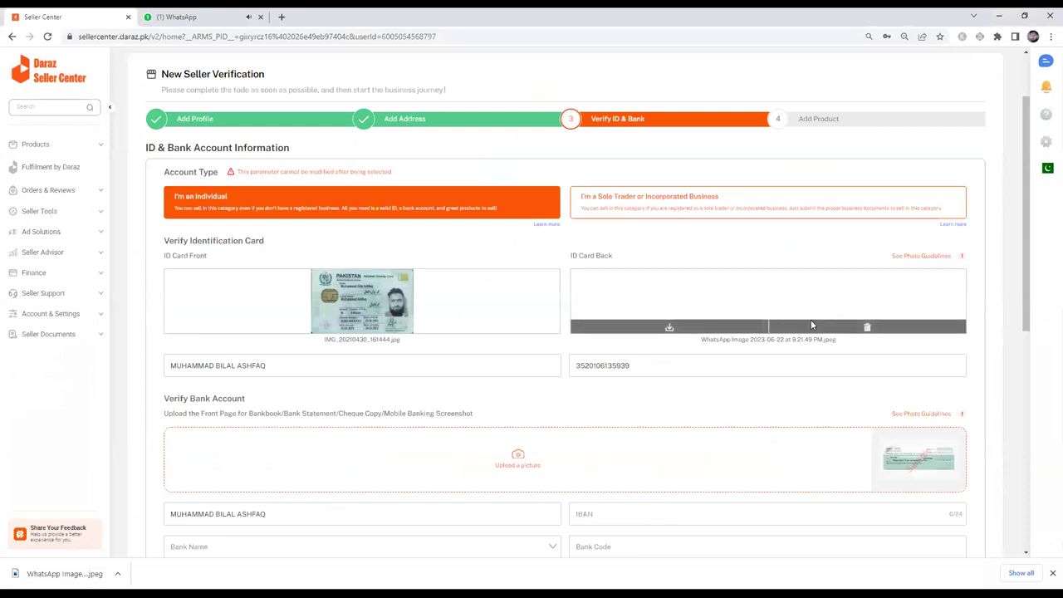
{"action": "scroll", "coordinate": [315, 431], "scroll_direction": "down", "scroll_amount": 1}
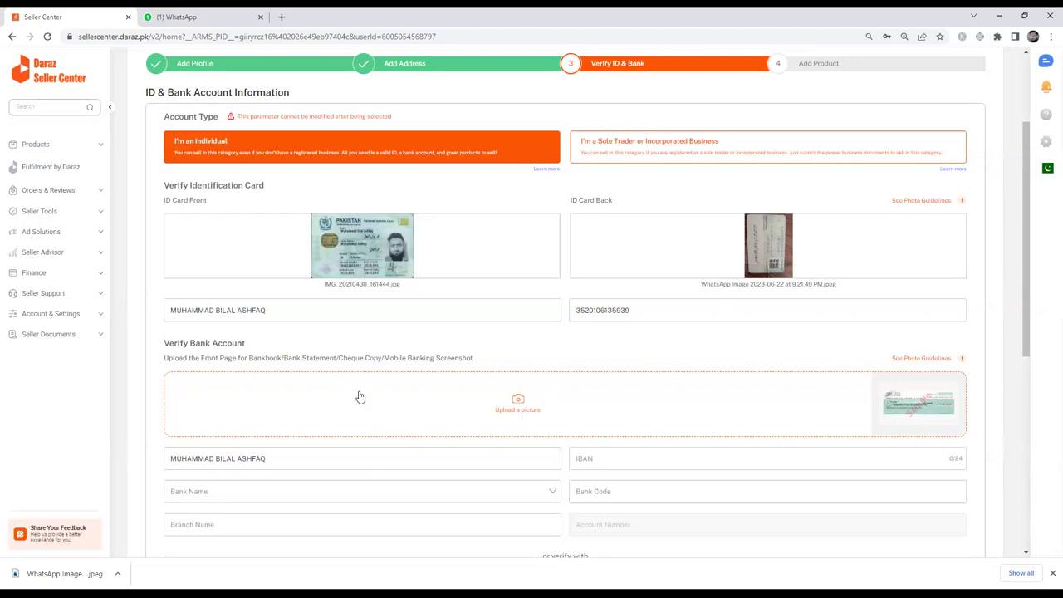
{"action": "left_click", "coordinate": [176, 16]}
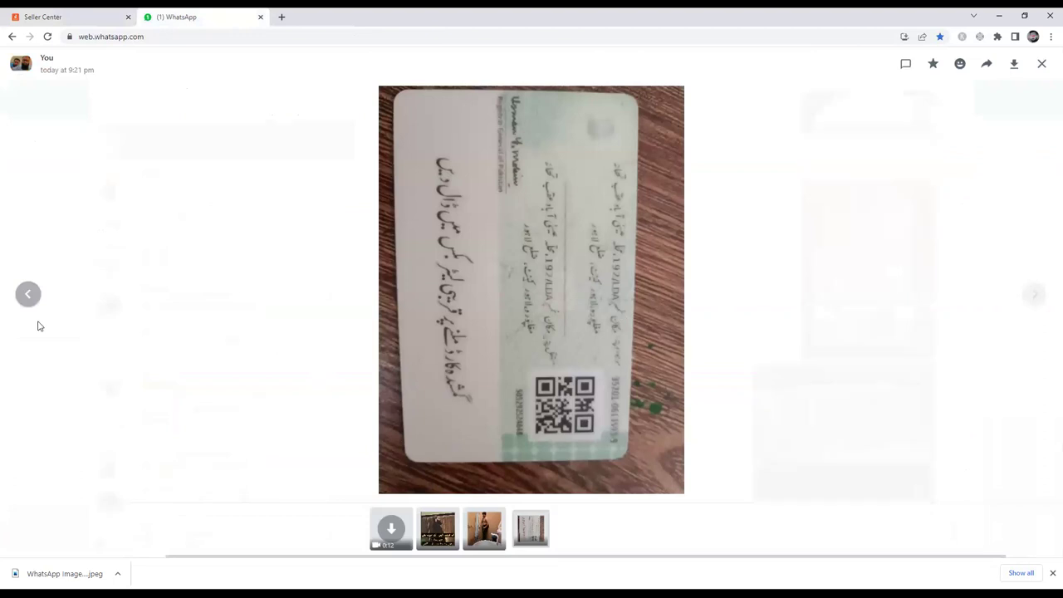
- Close the ID card viewer and download the cheque photo from the WhatsApp chat
{"action": "left_click", "coordinate": [1042, 63]}
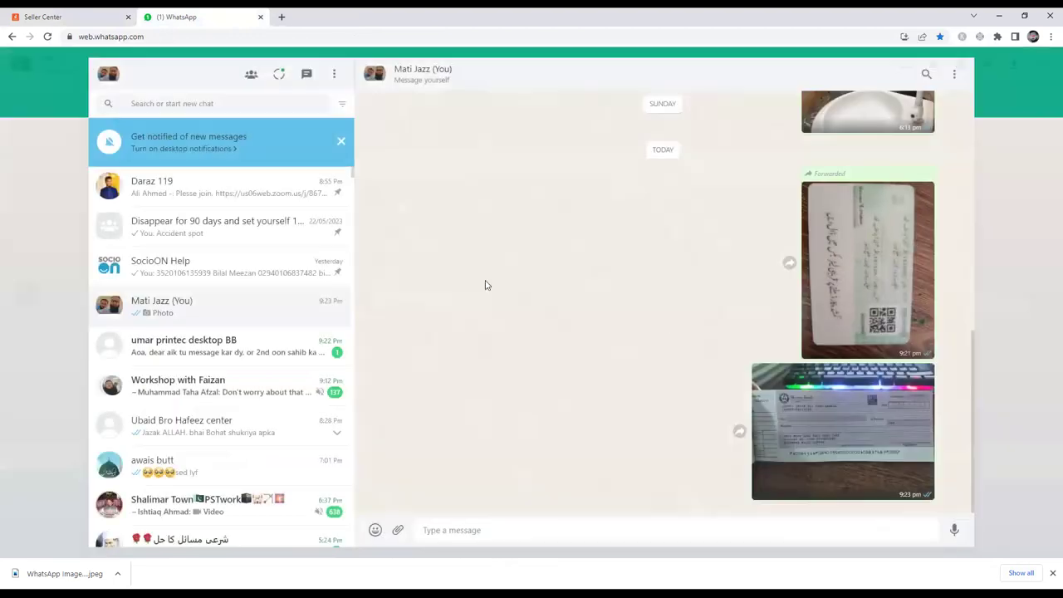
{"action": "left_click", "coordinate": [864, 435]}
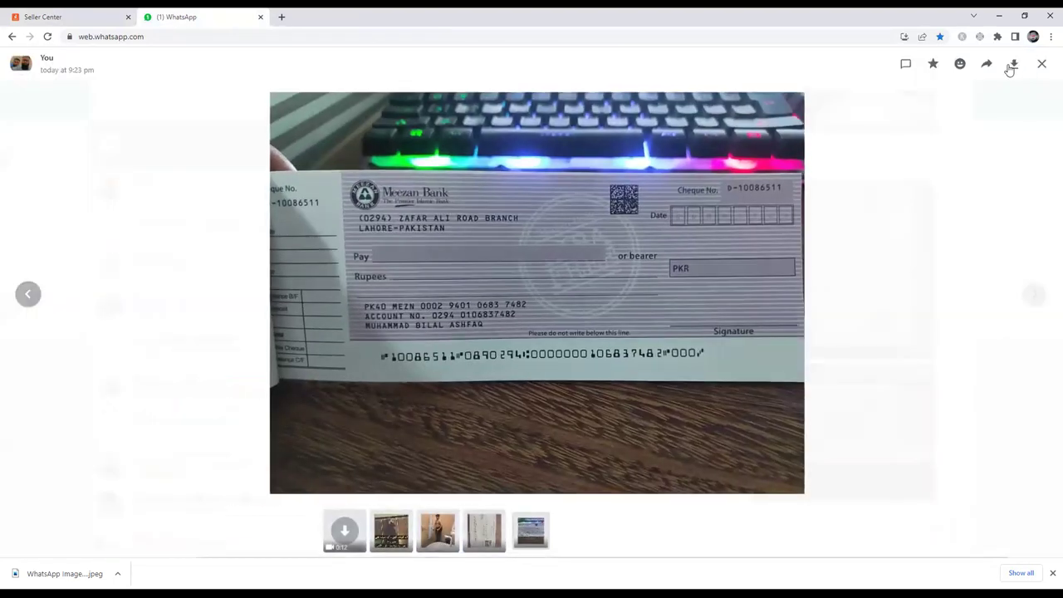
{"action": "left_click", "coordinate": [1010, 69]}
- Back in Seller Center, start choosing a file for the bank document upload
{"action": "left_click", "coordinate": [89, 13]}
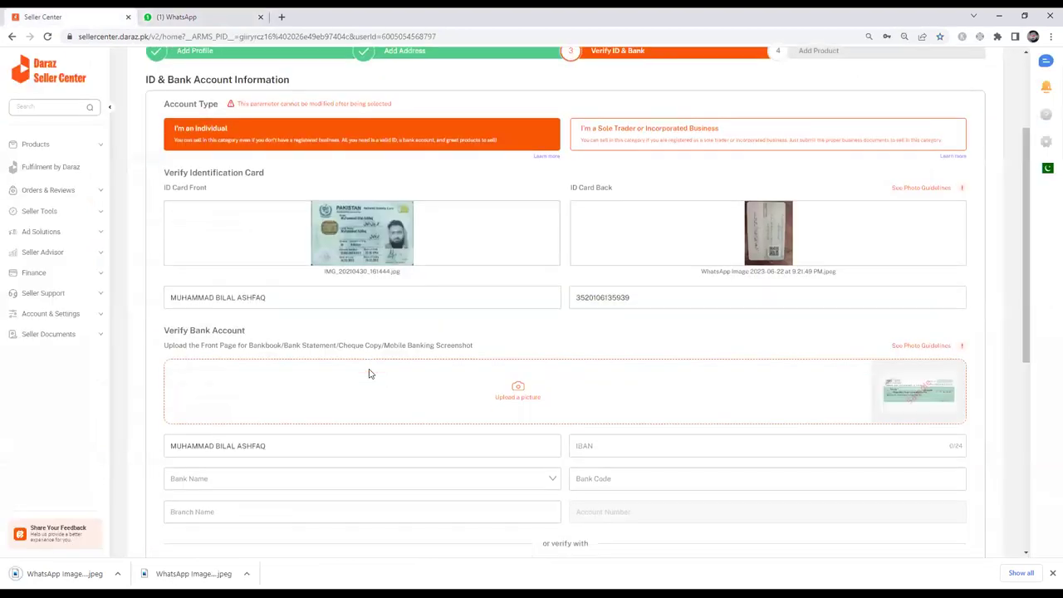
{"action": "scroll", "coordinate": [370, 374], "scroll_direction": "down", "scroll_amount": 1}
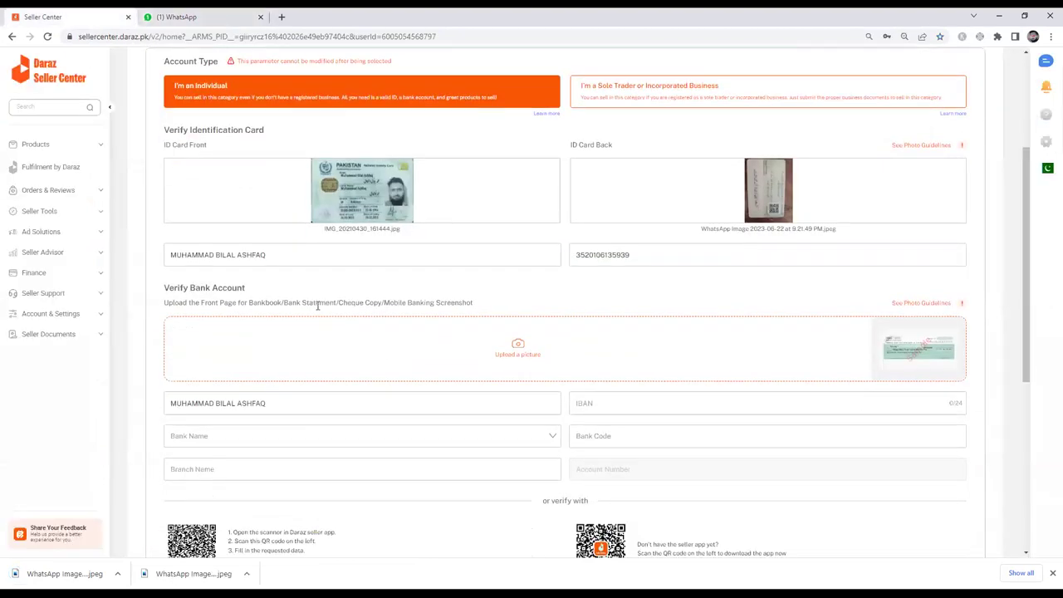
{"action": "left_click", "coordinate": [524, 351]}
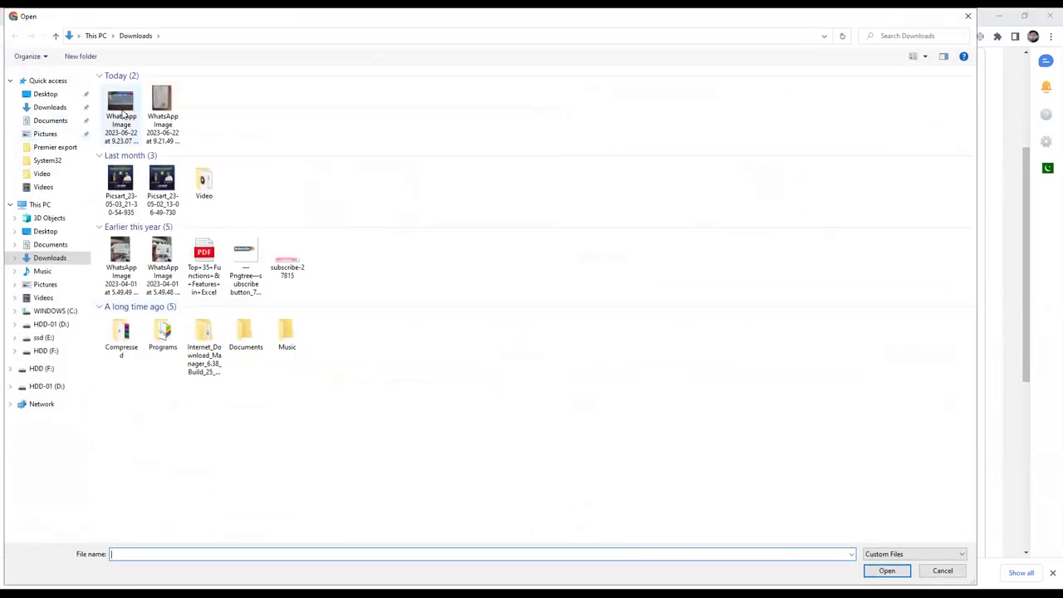
- Upload the cheque photo as the bank document and enter Bank Code 0294
{"action": "double_click", "coordinate": [123, 114]}
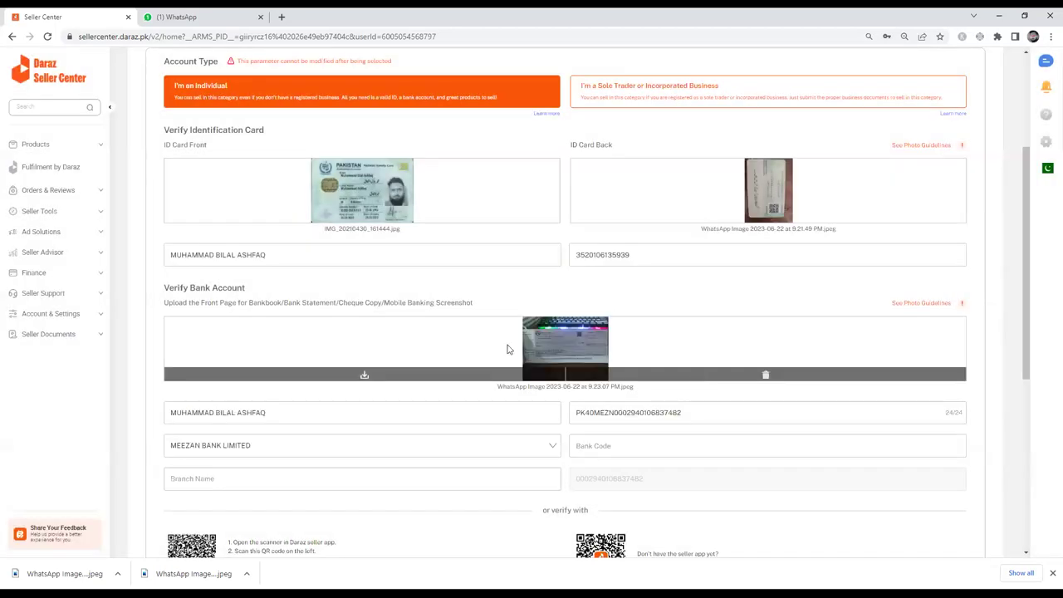
{"action": "scroll", "coordinate": [361, 404], "scroll_direction": "down", "scroll_amount": 2}
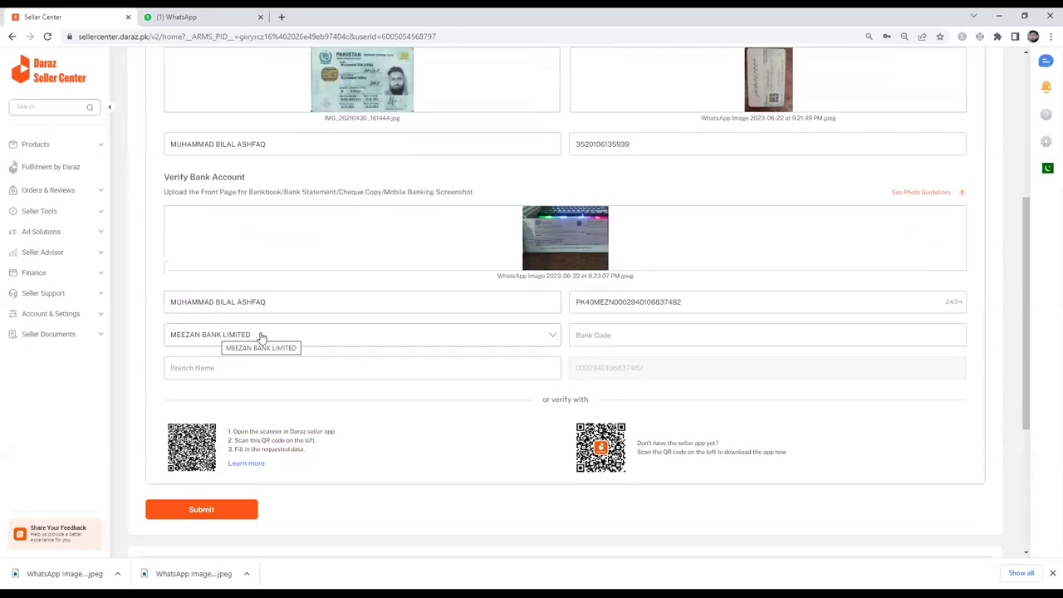
{"action": "left_click", "coordinate": [629, 339]}
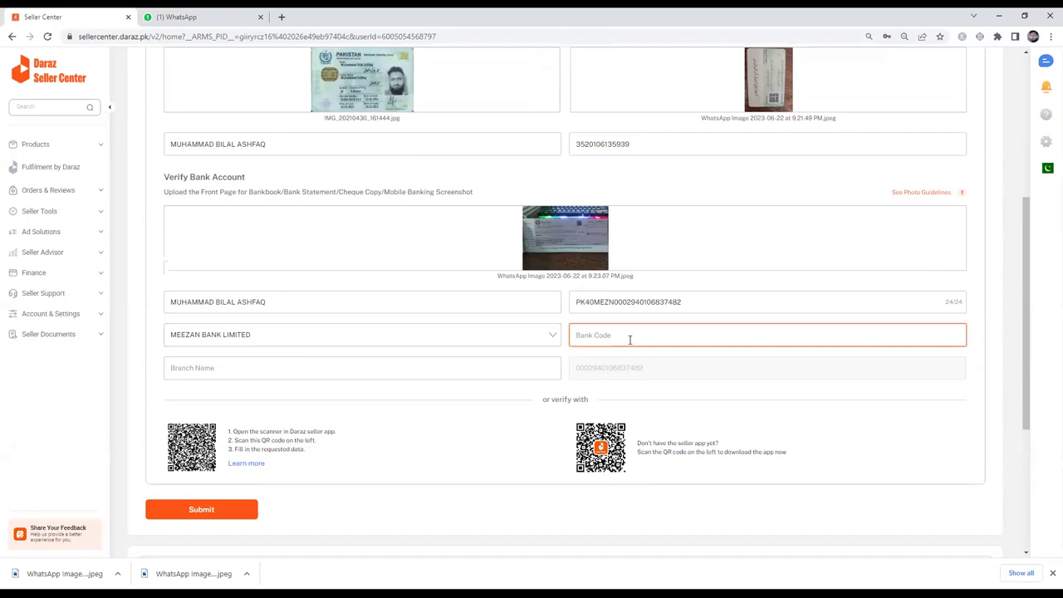
{"action": "type", "text": "0294"}
{"action": "left_click", "coordinate": [372, 367]}
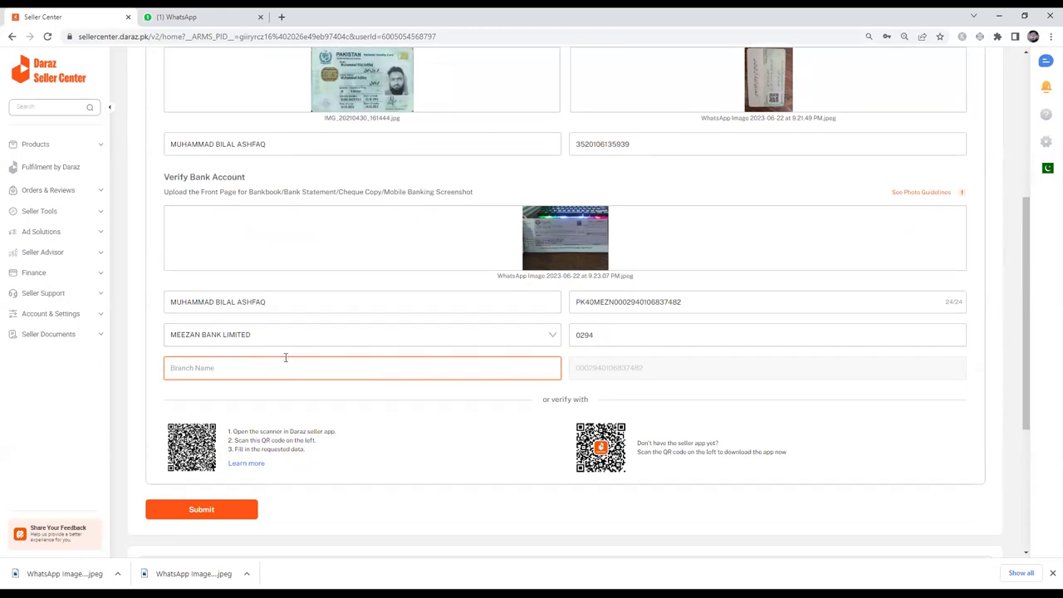
- Enter branch name 'Zafar Ali Road Branch Lahore-Pakistan' and submit the ID and bank details
{"action": "type", "text": "Zafar Ali Road"}
{"action": "type", "text": "Branch Lahore-Pakistan"}
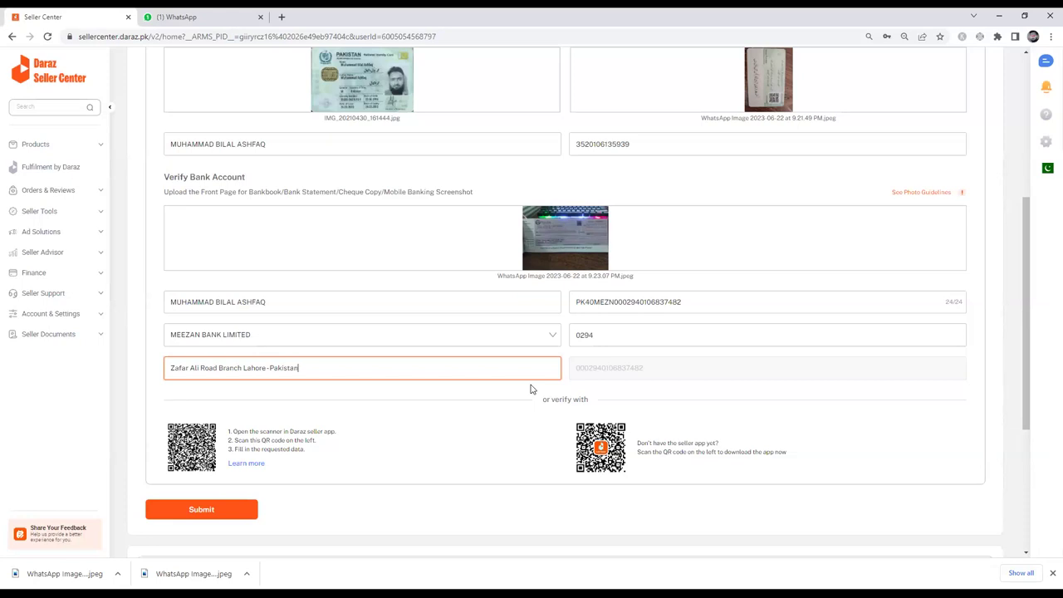
{"action": "left_click", "coordinate": [227, 511]}
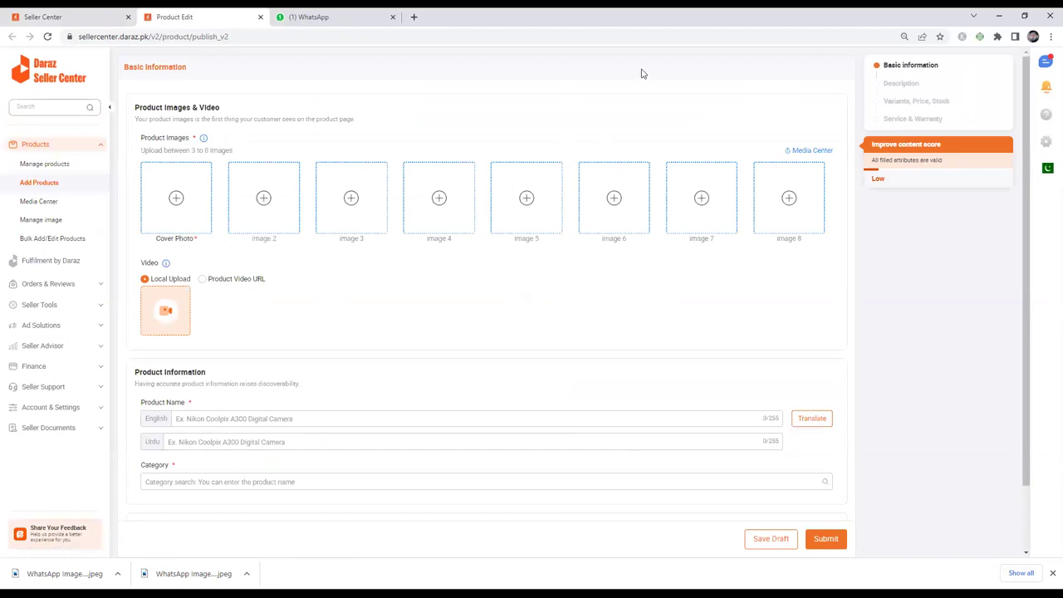
{"action": "scroll", "coordinate": [311, 337], "scroll_direction": "down", "scroll_amount": 2}
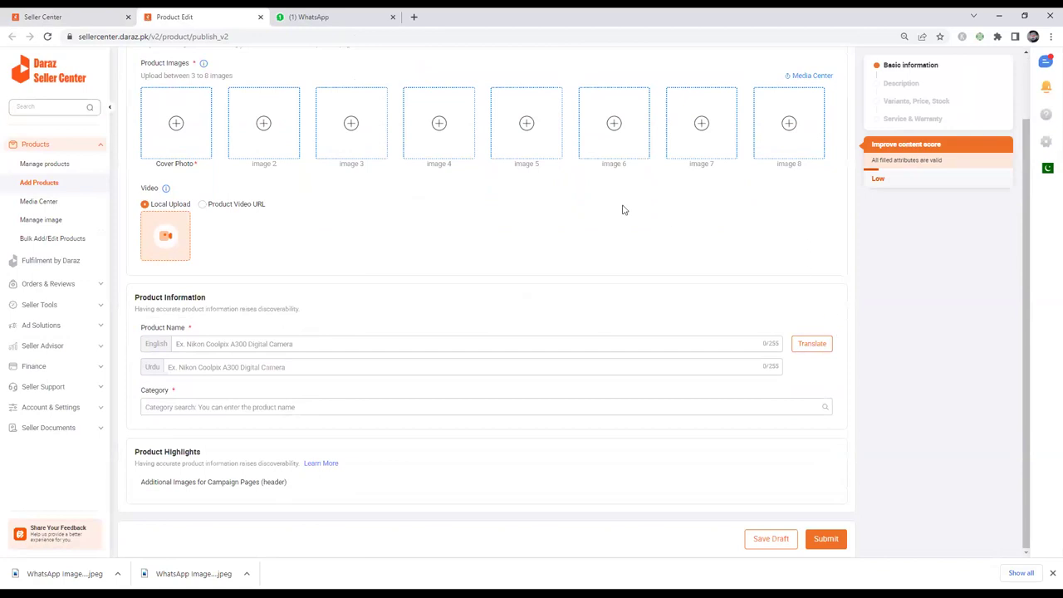
{"action": "scroll", "coordinate": [623, 210], "scroll_direction": "up", "scroll_amount": 2}
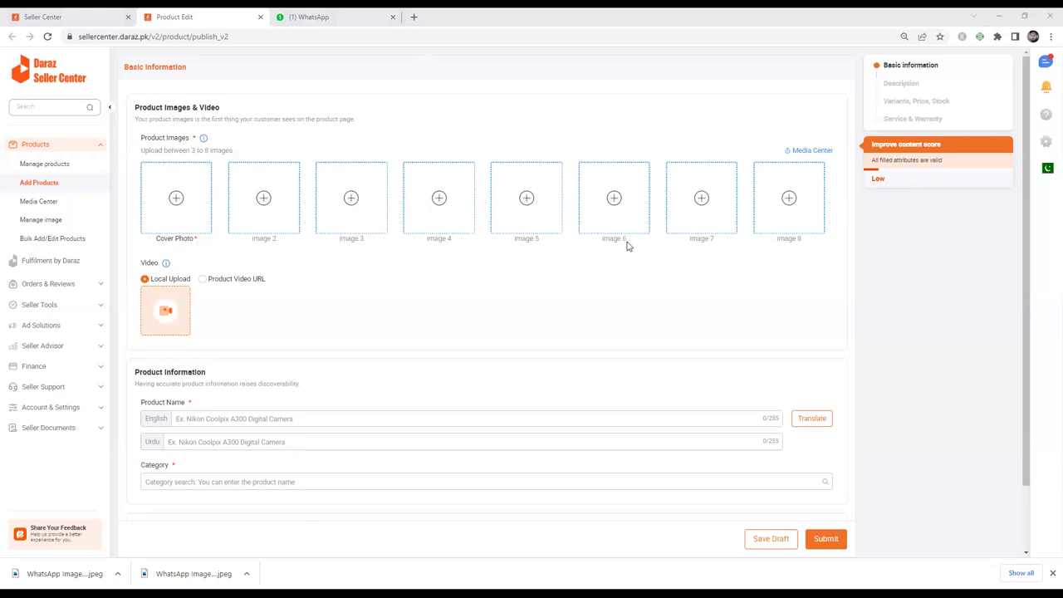
- Reload the dashboard and review the verification status, including the 48-hour document review notice
{"action": "left_click", "coordinate": [48, 39]}
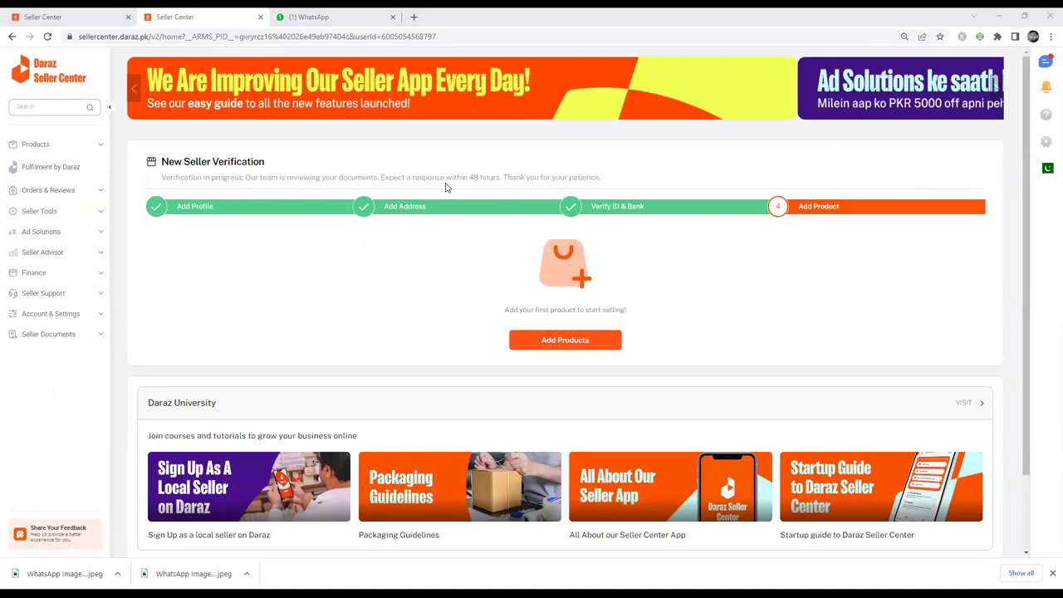
{"action": "left_click_drag", "start_coordinate": [467, 176], "coordinate": [500, 177]}
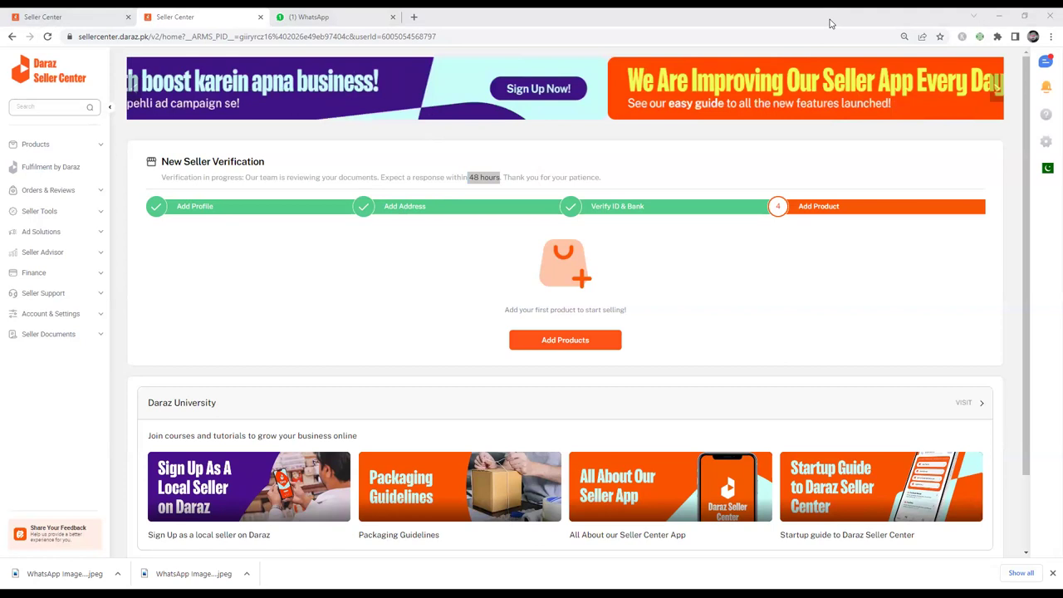
{"action": "left_click", "coordinate": [226, 18]}
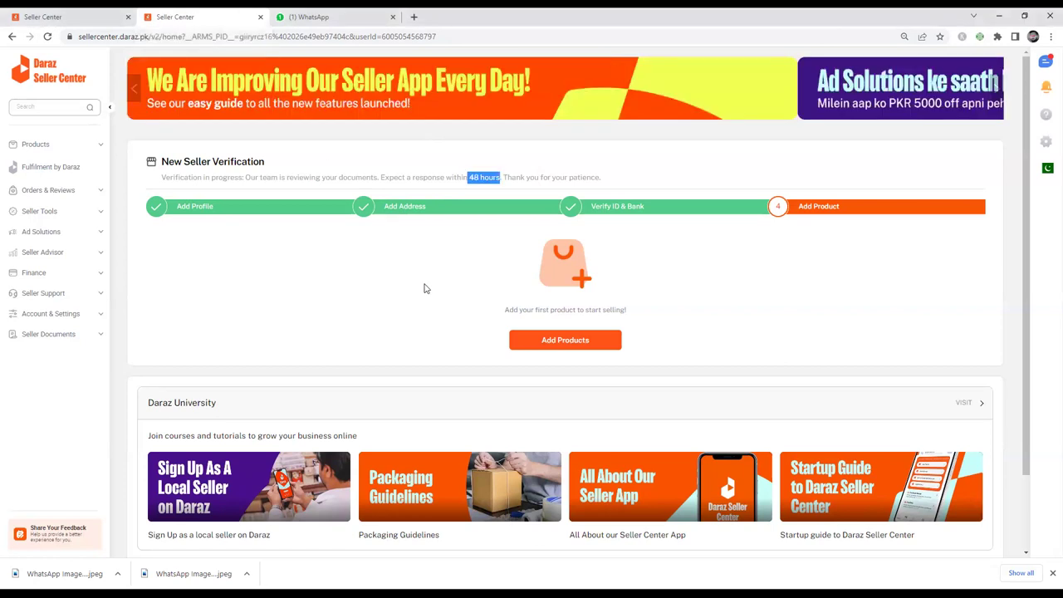
{"action": "left_click", "coordinate": [345, 311]}
{"action": "scroll", "coordinate": [250, 415], "scroll_direction": "down", "scroll_amount": 2}
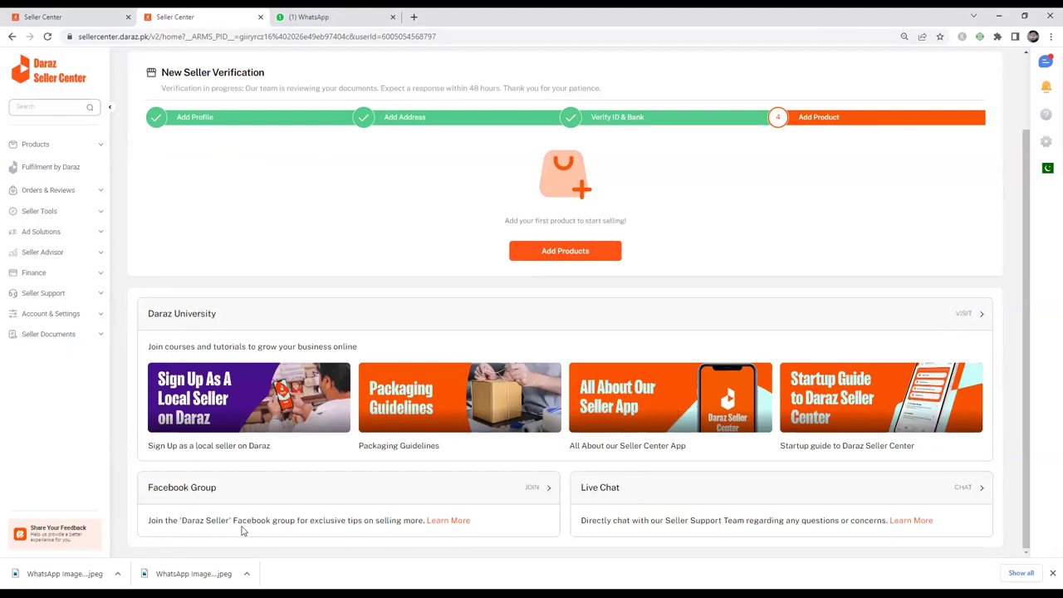
{"action": "scroll", "coordinate": [726, 481], "scroll_direction": "up", "scroll_amount": 1}
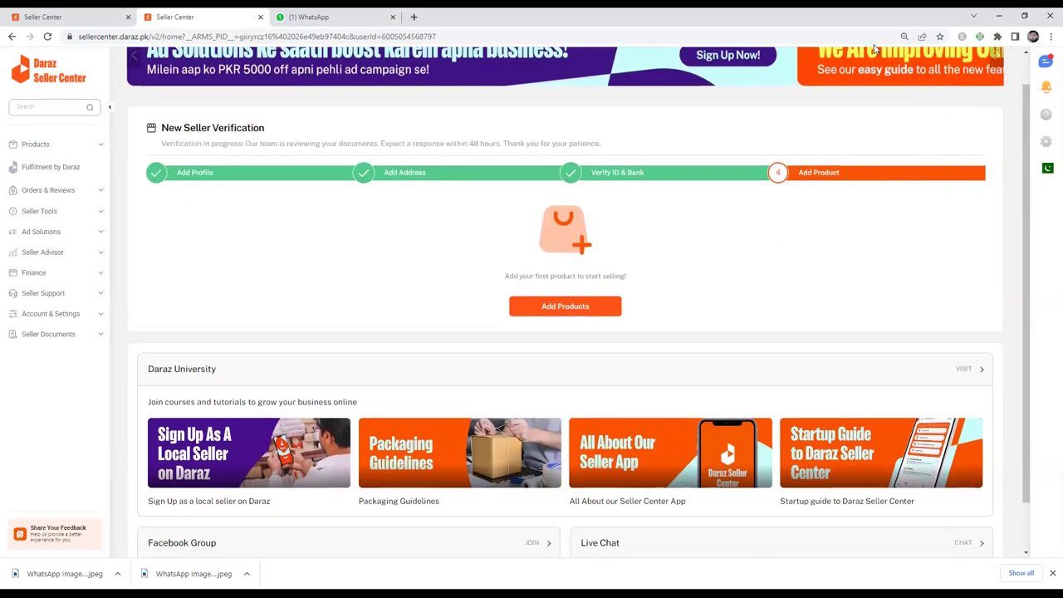
{"action": "scroll", "coordinate": [553, 368], "scroll_direction": "down", "scroll_amount": 1}
{"action": "scroll", "coordinate": [490, 515], "scroll_direction": "up", "scroll_amount": 1}
{"action": "scroll", "coordinate": [496, 516], "scroll_direction": "down", "scroll_amount": 1}
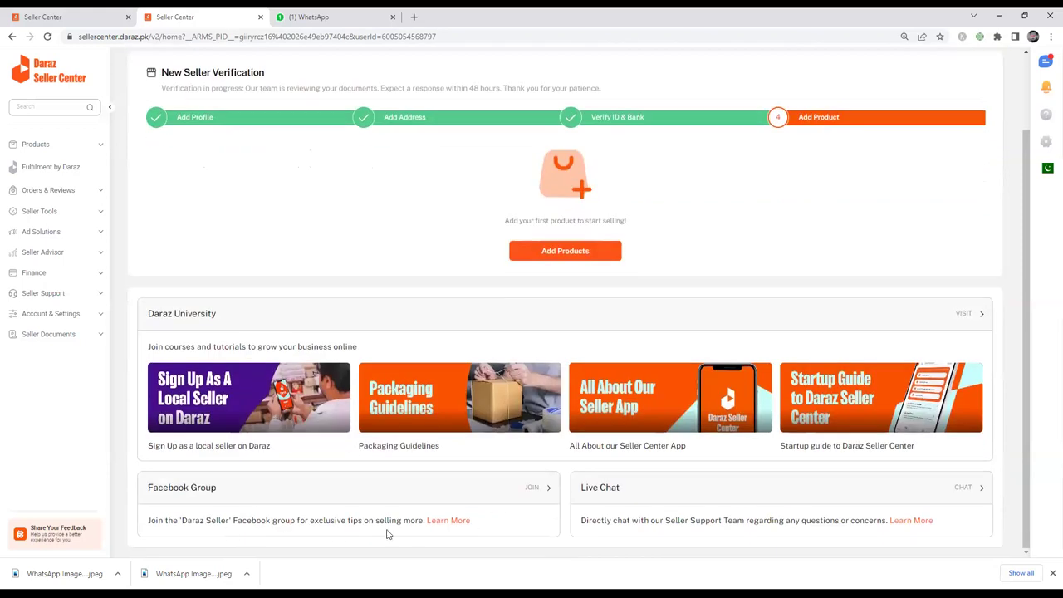
- Open and browse the Facebook Group Learn More page, then return to the Seller Center dashboard
{"action": "left_click", "coordinate": [455, 523]}
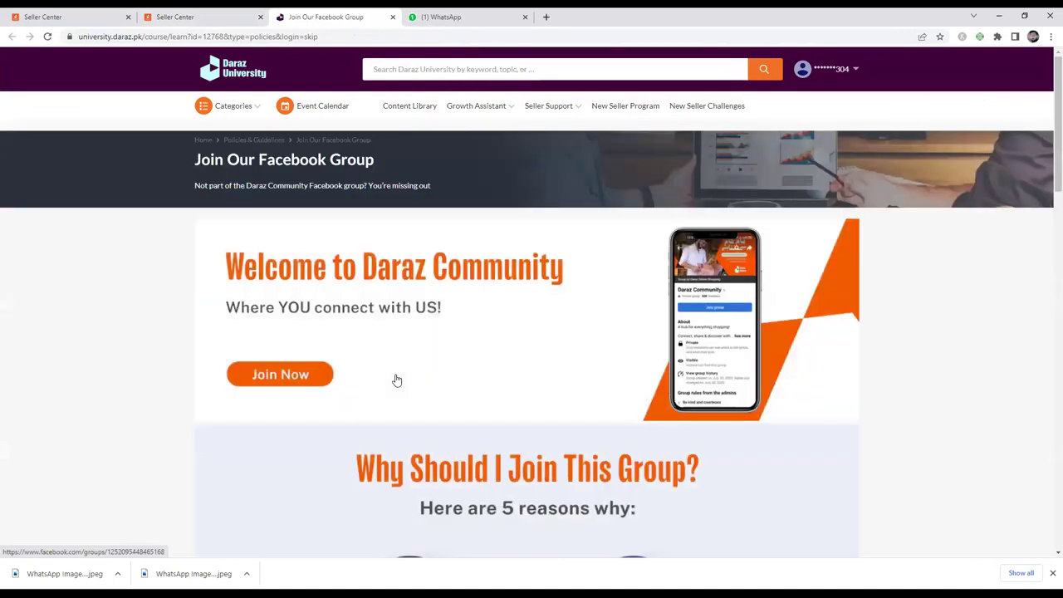
{"action": "scroll", "coordinate": [395, 382], "scroll_direction": "down", "scroll_amount": 2}
{"action": "scroll", "coordinate": [396, 391], "scroll_direction": "down", "scroll_amount": 5}
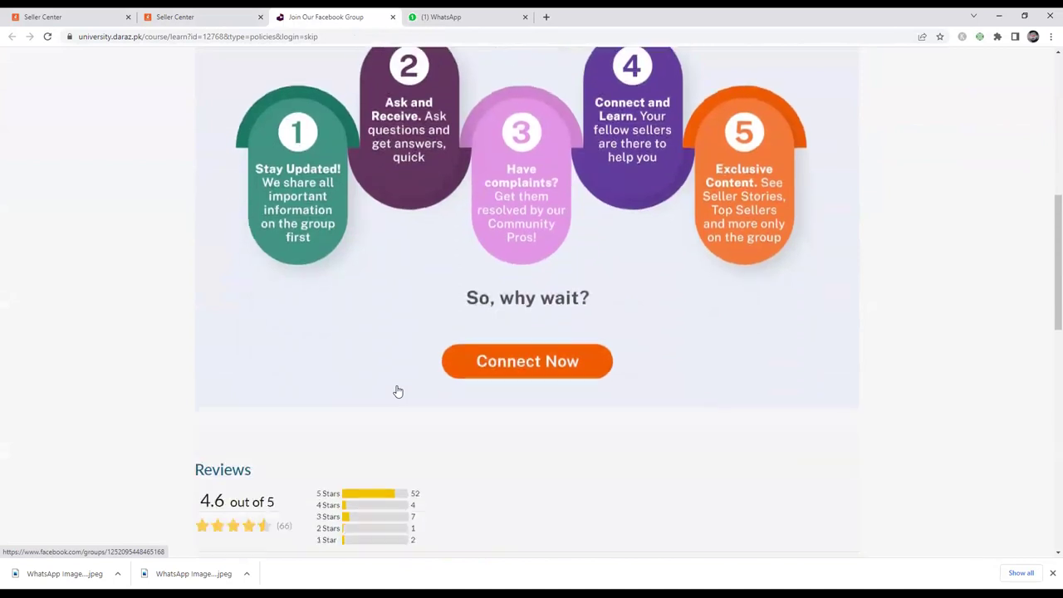
{"action": "scroll", "coordinate": [399, 392], "scroll_direction": "up", "scroll_amount": 3}
{"action": "scroll", "coordinate": [410, 389], "scroll_direction": "up", "scroll_amount": 4}
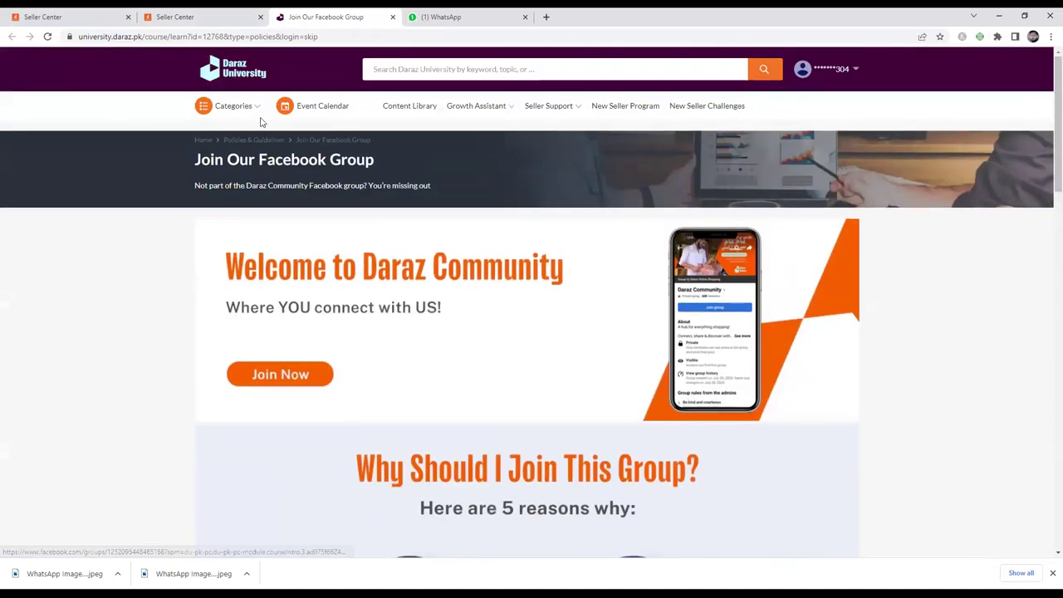
{"action": "left_click", "coordinate": [186, 15]}
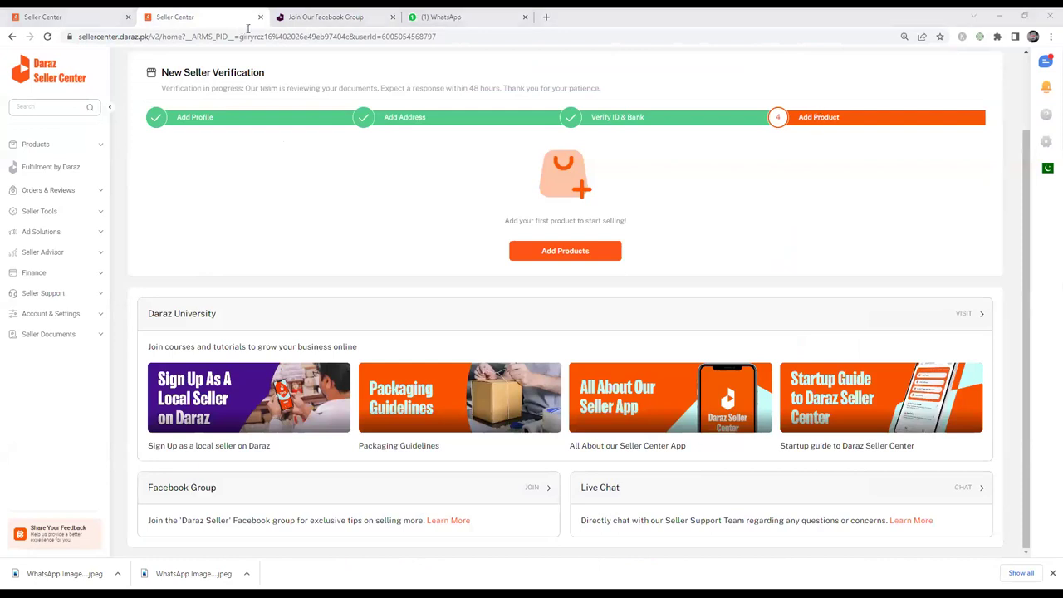
- Open a new browser tab showing the Google start page
{"action": "left_click", "coordinate": [337, 58]}
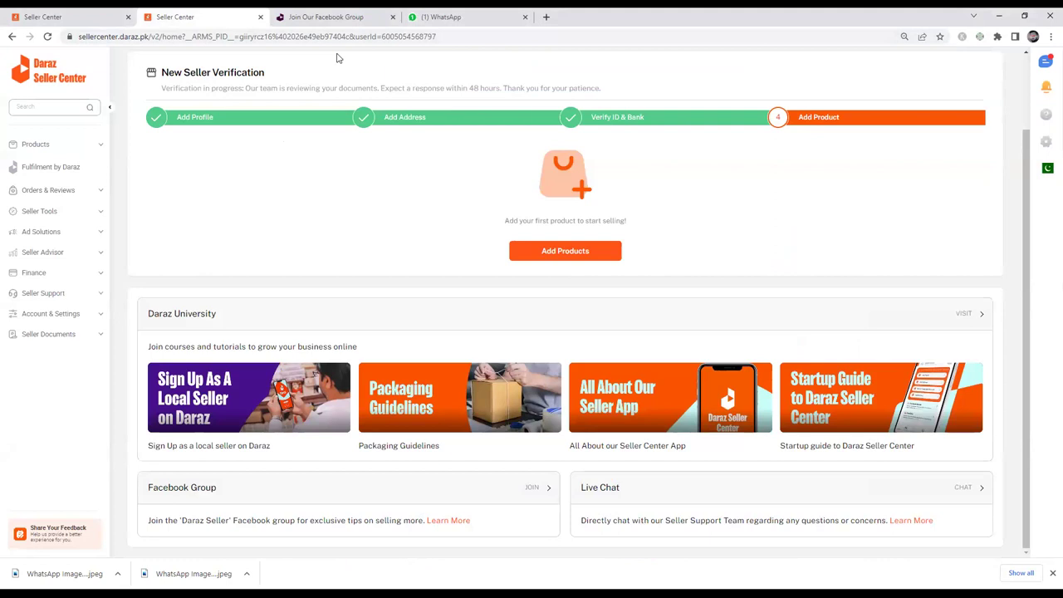
{"action": "left_click", "coordinate": [546, 16]}
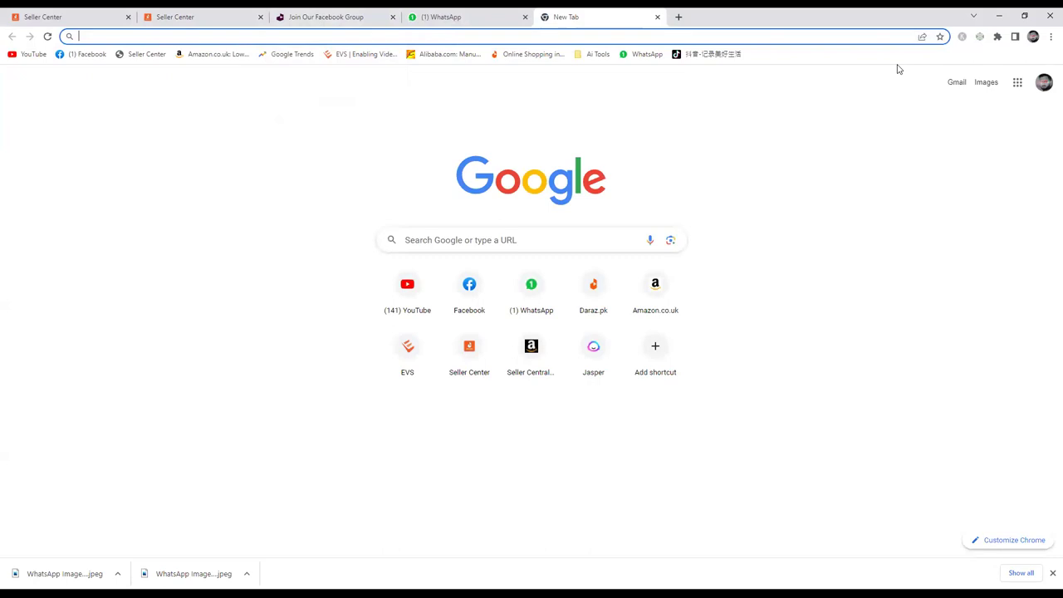
- Take focus away from the browser address bar
{"action": "left_click", "coordinate": [897, 69]}
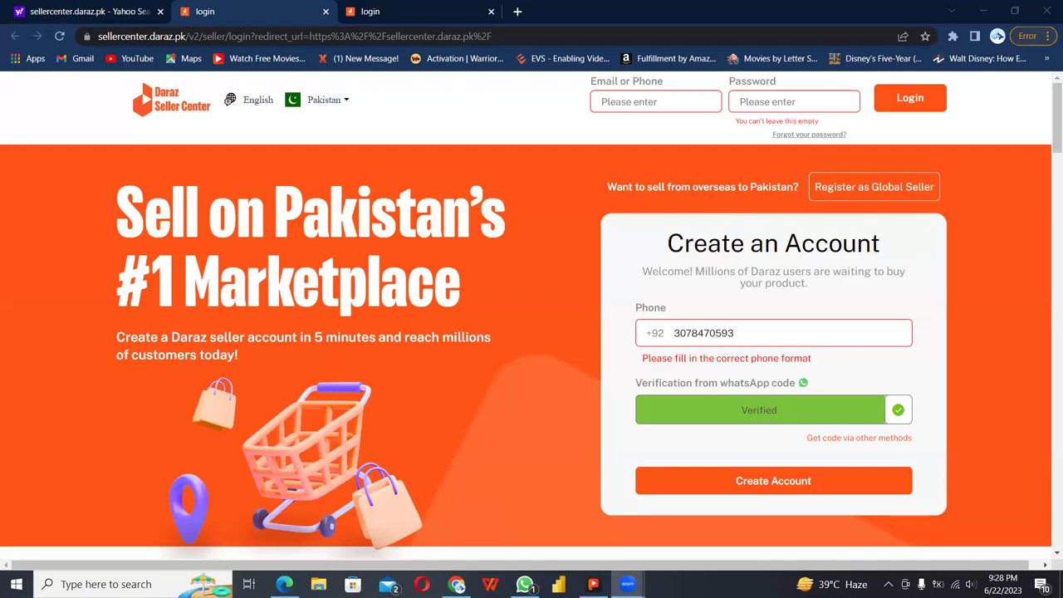
- Correct the mobile number in the sign-up form's Phone field
{"action": "left_click", "coordinate": [554, 120]}
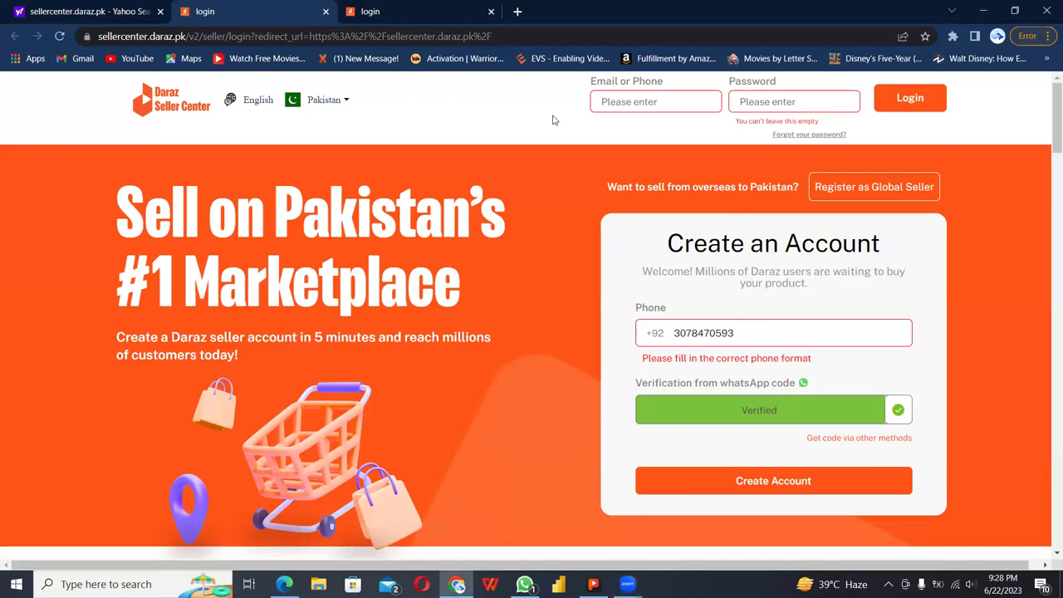
{"action": "left_click", "coordinate": [672, 333]}
{"action": "key", "text": "Right"}
{"action": "key", "text": "Right"}
{"action": "key", "text": "Right"}
{"action": "key", "text": "Right"}
{"action": "key", "text": "Right"}
{"action": "key", "text": "Right"}
{"action": "key", "text": "Right"}
{"action": "key", "text": "Right"}
{"action": "key", "text": "Right"}
{"action": "key", "text": "Right"}
{"action": "key", "text": "BackSpace"}
{"action": "key", "text": "BackSpace"}
{"action": "key", "text": "BackSpace"}
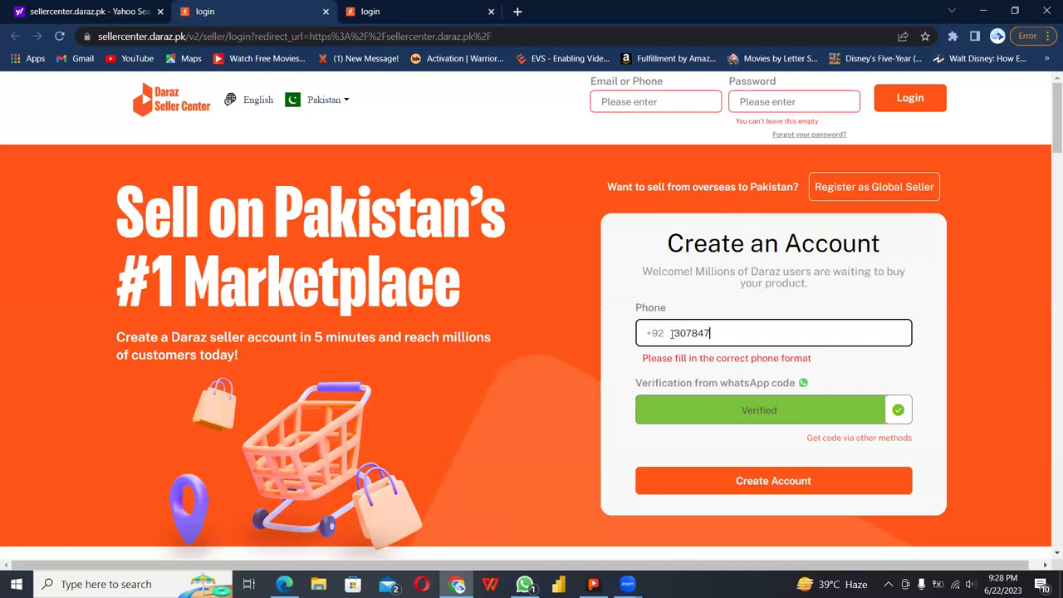
{"action": "key", "text": "BackSpace"}
{"action": "key", "text": "BackSpace"}
{"action": "key", "text": "BackSpace"}
{"action": "key", "text": "BackSpace"}
{"action": "key", "text": "BackSpace"}
{"action": "key", "text": "BackSpace"}
- Reload the sign-up page, re-enter the mobile number, and pass the slide check for a WhatsApp code
{"action": "left_click", "coordinate": [60, 36]}
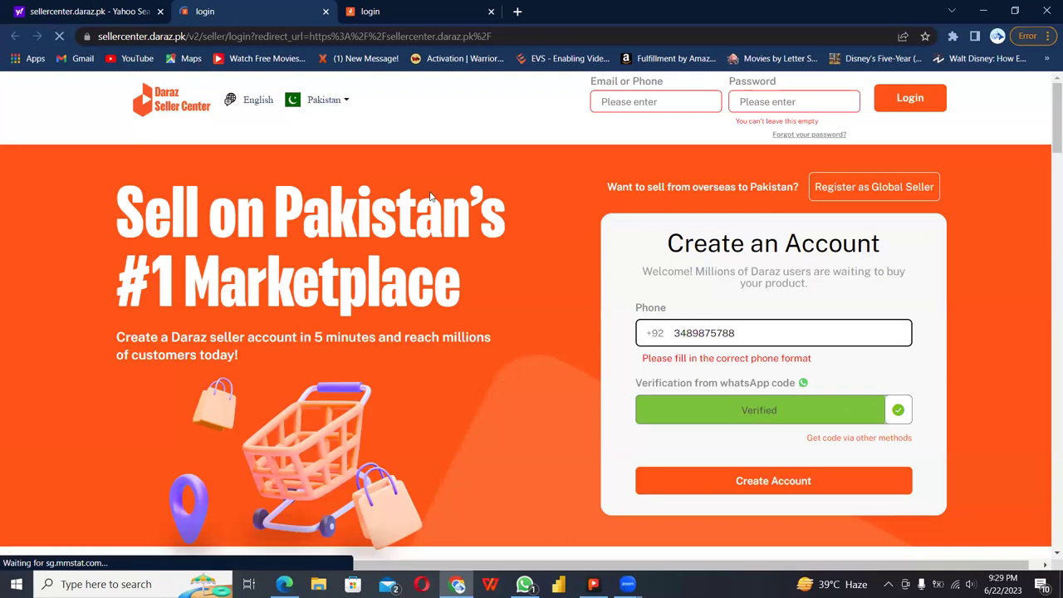
{"action": "left_click", "coordinate": [698, 322]}
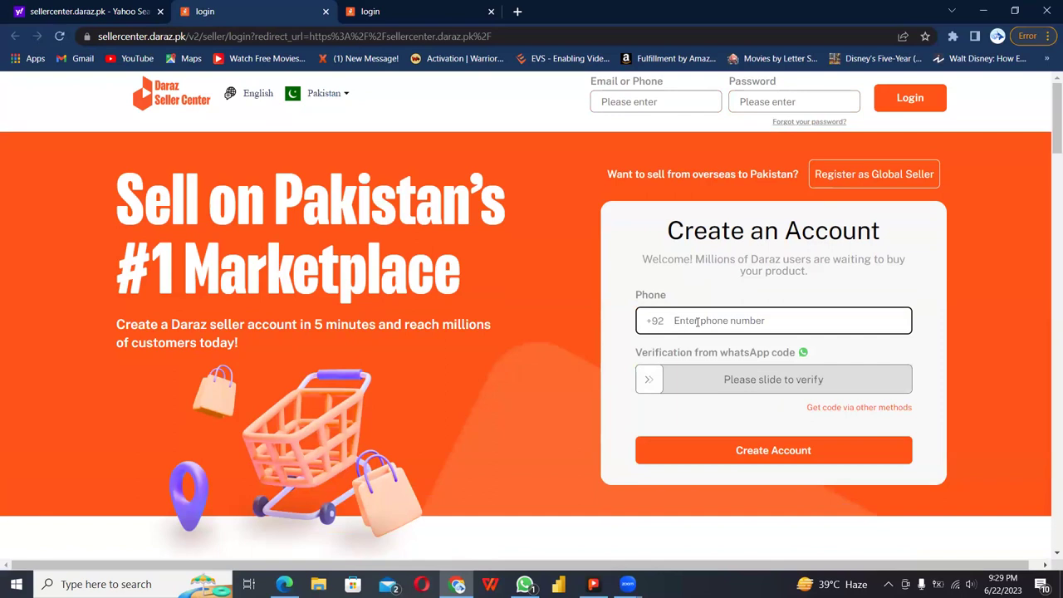
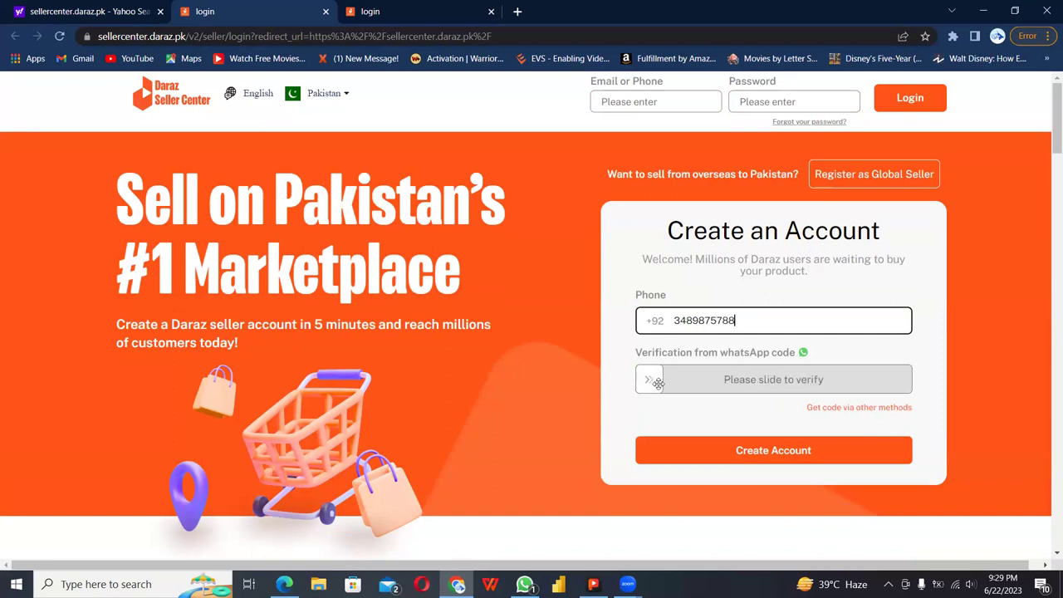
{"action": "left_click_drag", "start_coordinate": [657, 383], "coordinate": [942, 391]}
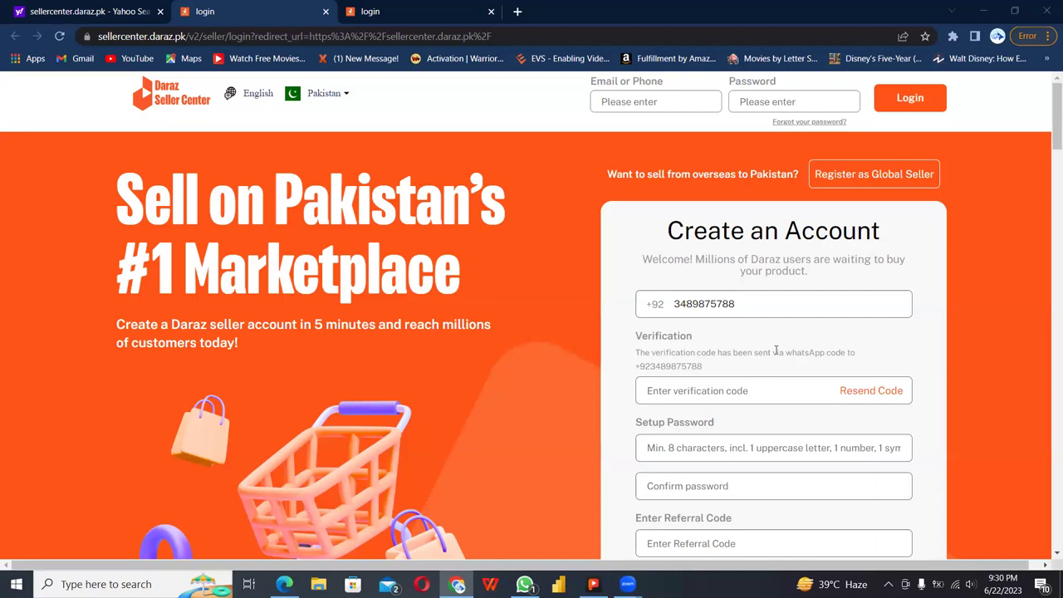
- Replace the signup phone number with a different mobile number and resend the verification code
{"action": "left_click", "coordinate": [748, 310]}
{"action": "key", "text": "BackSpace"}
{"action": "key", "text": "BackSpace"}
{"action": "key", "text": "BackSpace"}
{"action": "key", "text": "BackSpace"}
{"action": "key", "text": "BackSpace"}
{"action": "key", "text": "BackSpace"}
{"action": "key", "text": "BackSpace"}
{"action": "key", "text": "BackSpace"}
{"action": "key", "text": "BackSpace"}
{"action": "key", "text": "BackSpace"}
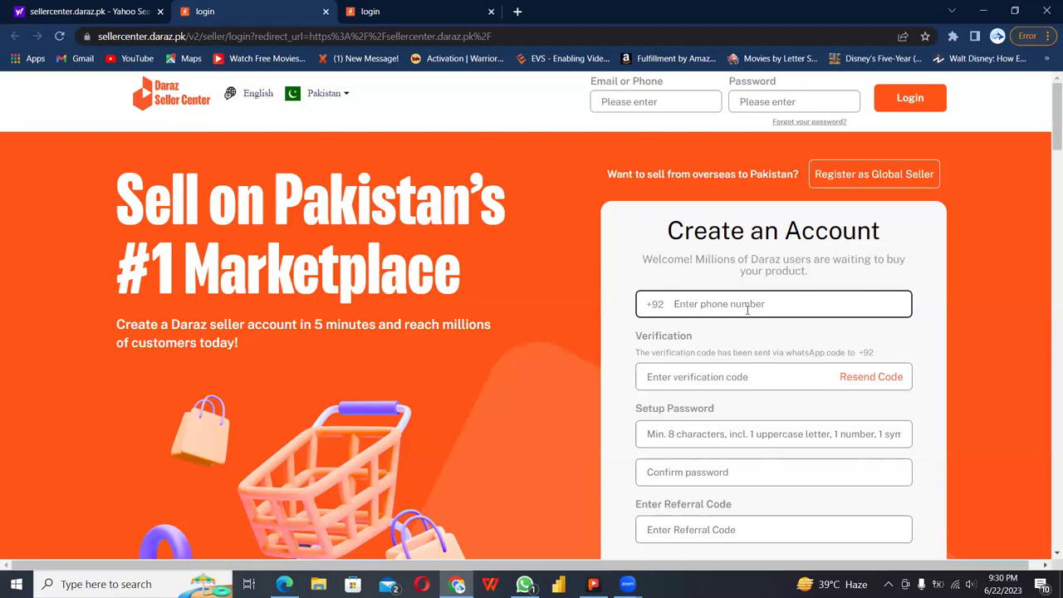
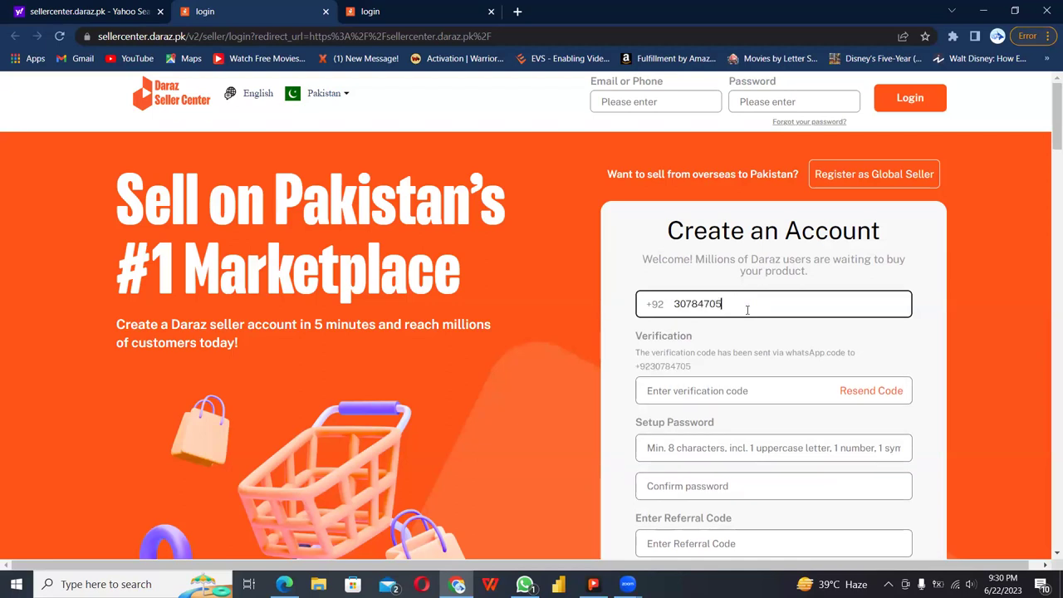
{"action": "left_click", "coordinate": [857, 397]}
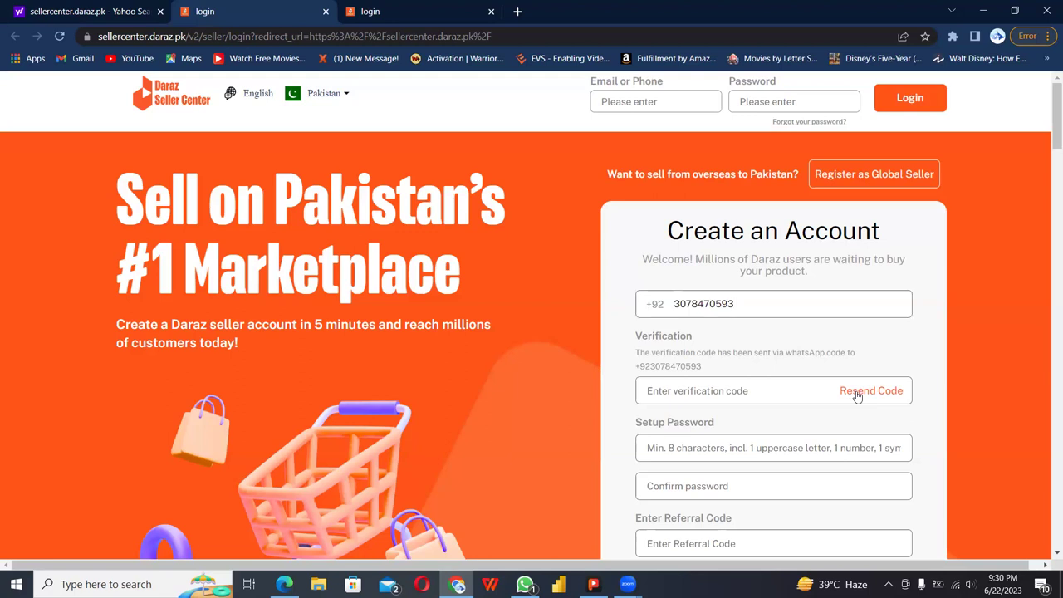
{"action": "double_click", "coordinate": [867, 394]}
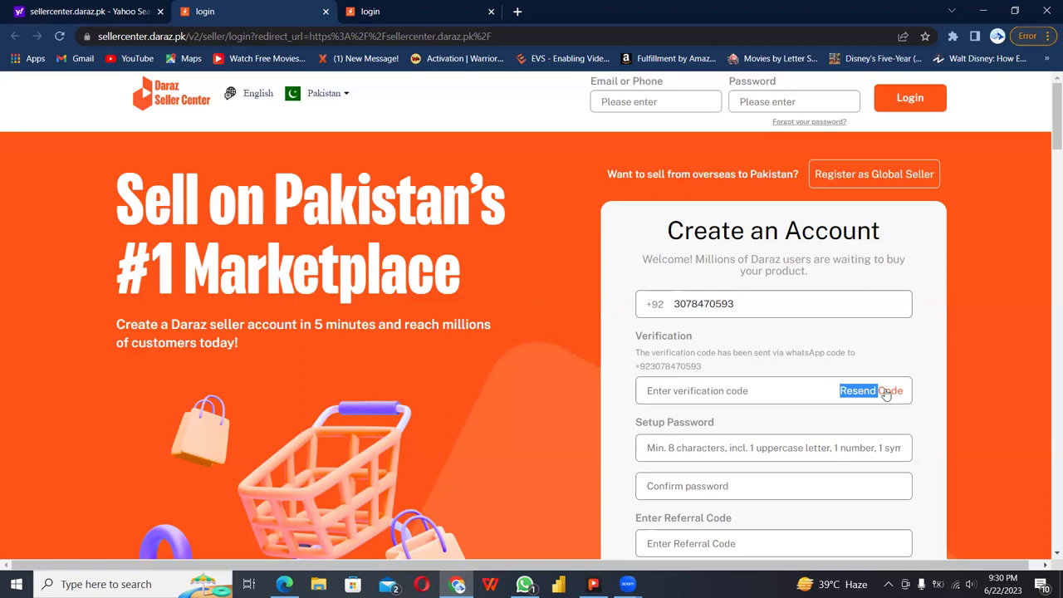
{"action": "left_click", "coordinate": [726, 355]}
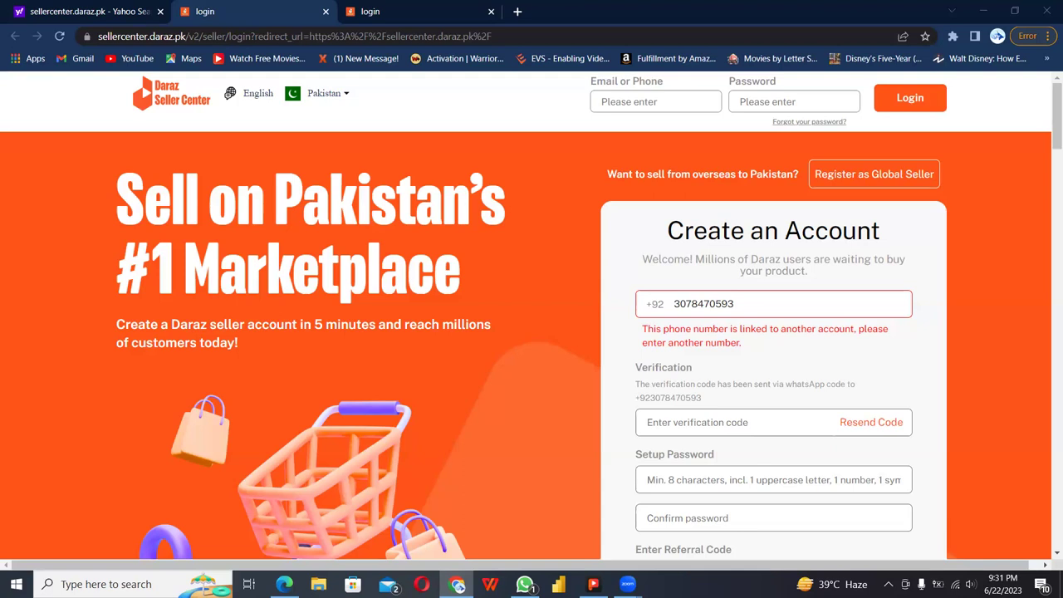
- Type an email address into the login box, then erase it
{"action": "left_click", "coordinate": [637, 99]}
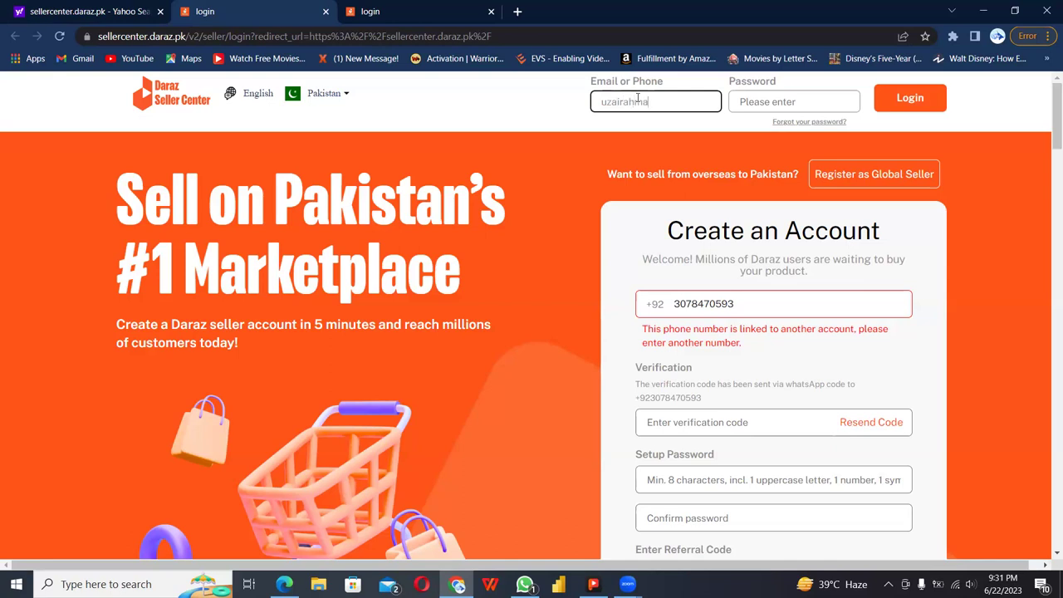
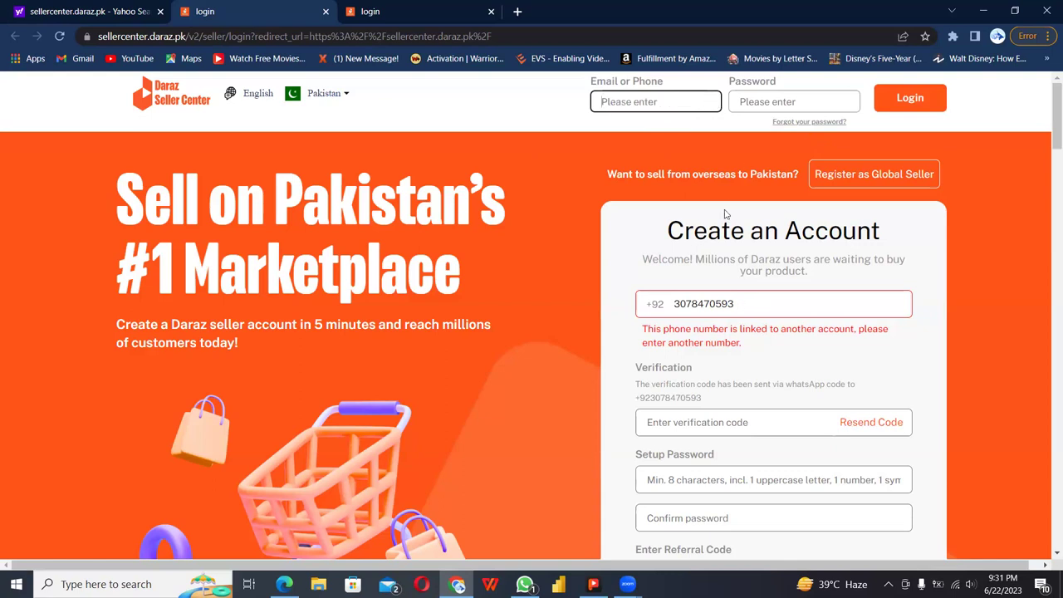
- Put the original phone number back in the signup Phone field and reload the page
{"action": "left_click", "coordinate": [743, 313]}
{"action": "key", "text": "BackSpace"}
{"action": "key", "text": "BackSpace"}
{"action": "key", "text": "BackSpace"}
{"action": "key", "text": "BackSpace"}
{"action": "key", "text": "BackSpace"}
{"action": "key", "text": "BackSpace"}
{"action": "key", "text": "BackSpace"}
{"action": "key", "text": "BackSpace"}
{"action": "key", "text": "BackSpace"}
{"action": "key", "text": "BackSpace"}
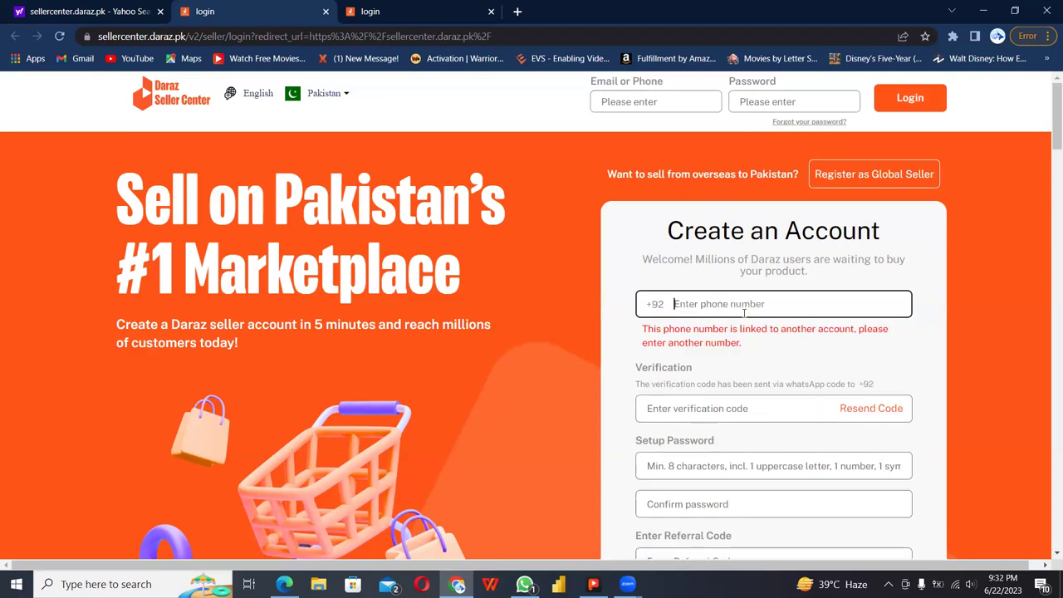
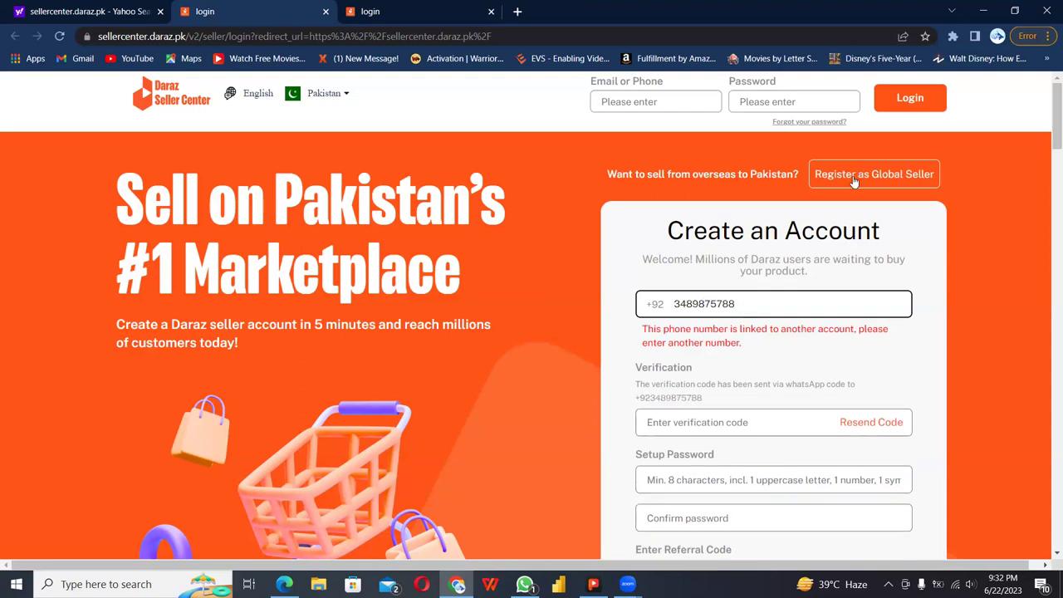
{"action": "left_click", "coordinate": [59, 36]}
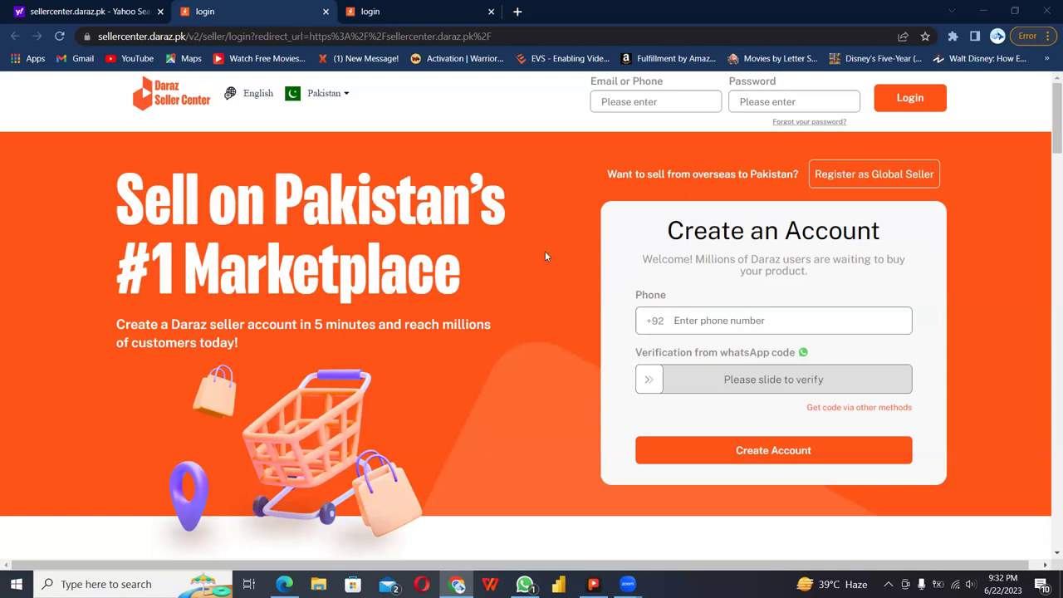
- Select the empty login phone field on the freshly reloaded signup page
{"action": "left_click", "coordinate": [645, 98]}
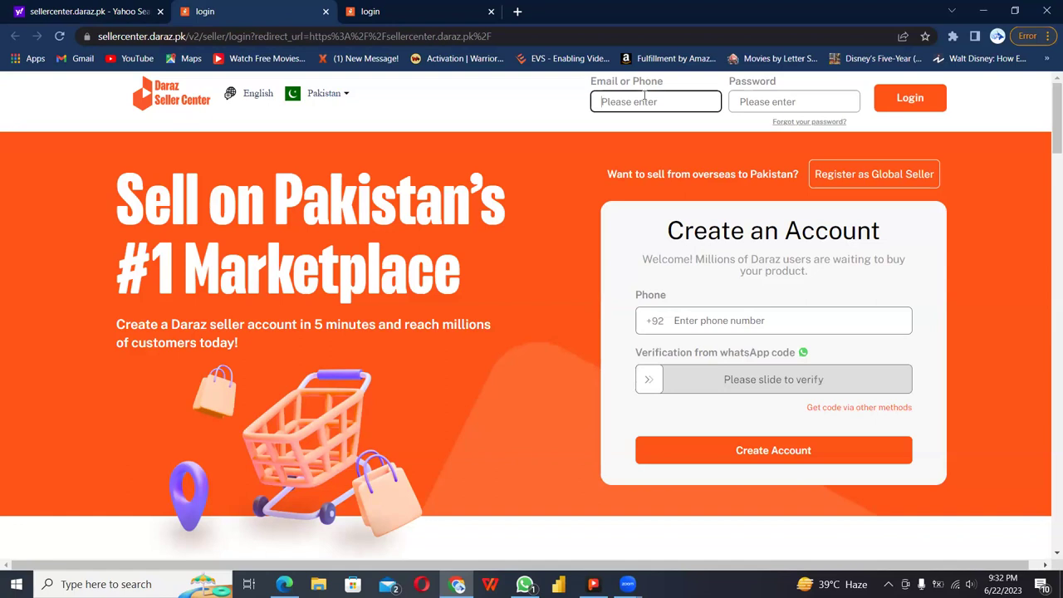
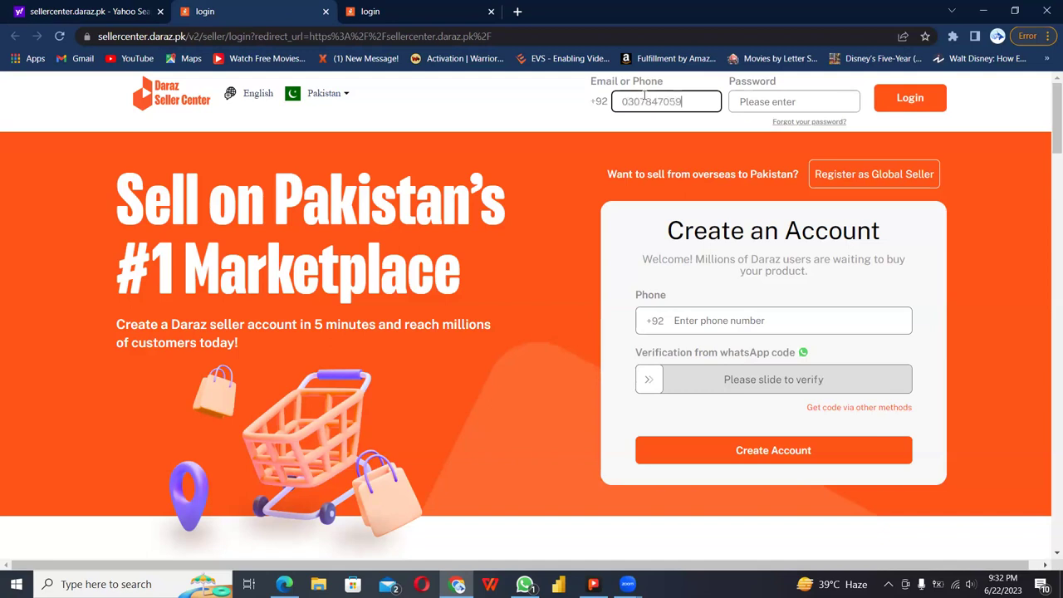
- Try logging in with the phone number and account password in the top login fields
{"action": "left_click", "coordinate": [753, 101]}
{"action": "type", "text": "****"}
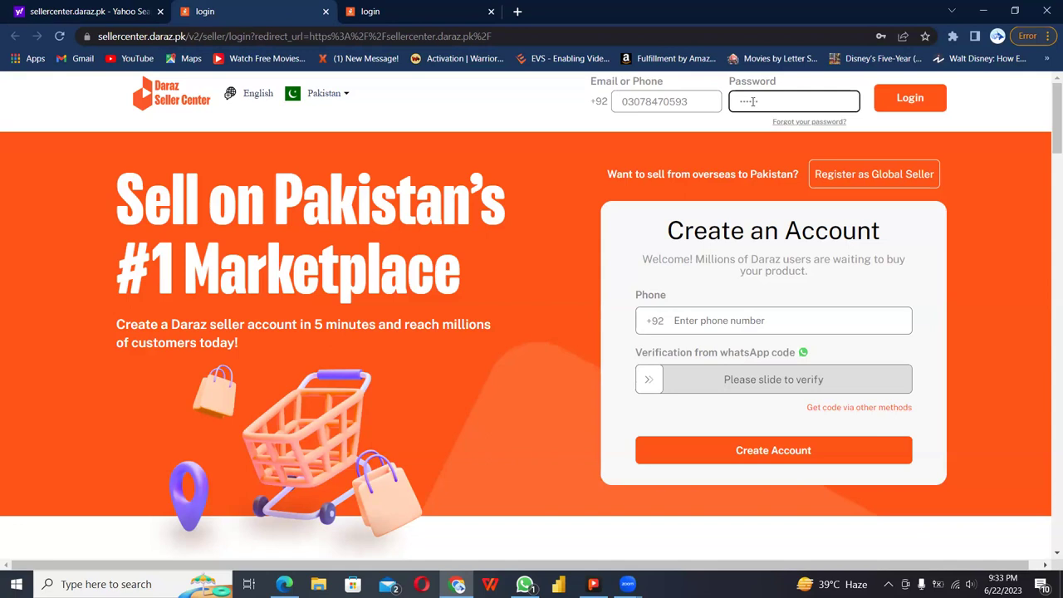
{"action": "type", "text": "******"}
{"action": "left_click", "coordinate": [905, 100]}
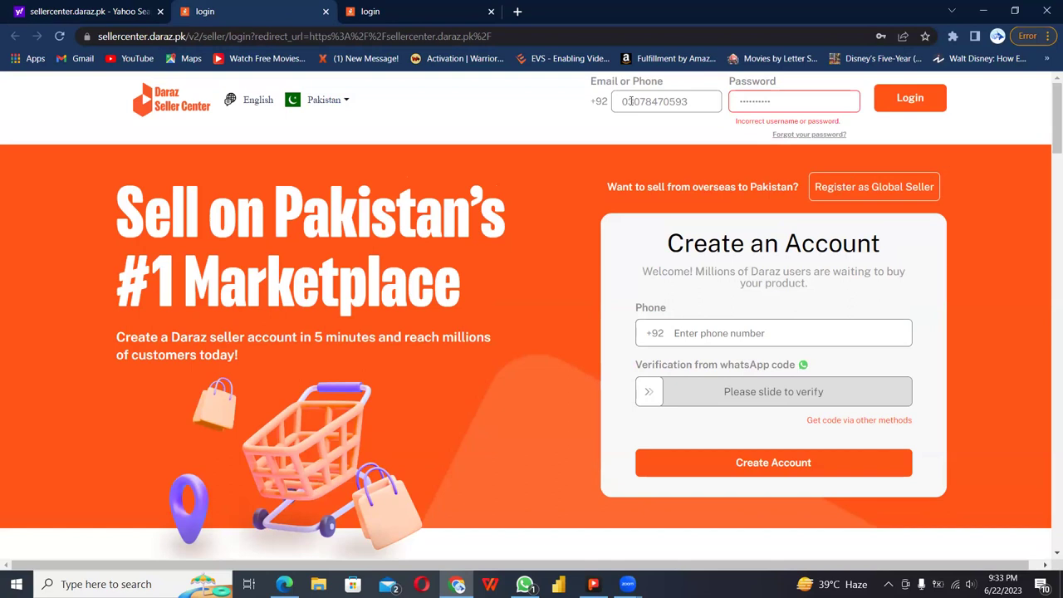
{"action": "left_click", "coordinate": [897, 100]}
{"action": "left_click", "coordinate": [897, 99]}
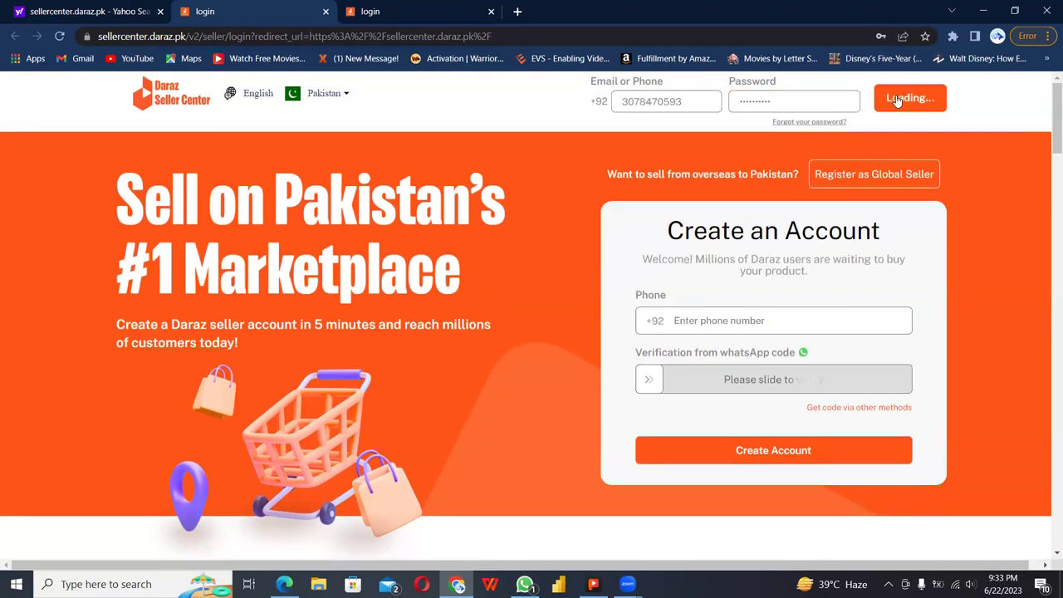
- Clear the password and phone number from the login fields after the login error
{"action": "left_click", "coordinate": [772, 100]}
{"action": "key", "text": "BackSpace"}
{"action": "key", "text": "BackSpace"}
{"action": "key", "text": "BackSpace"}
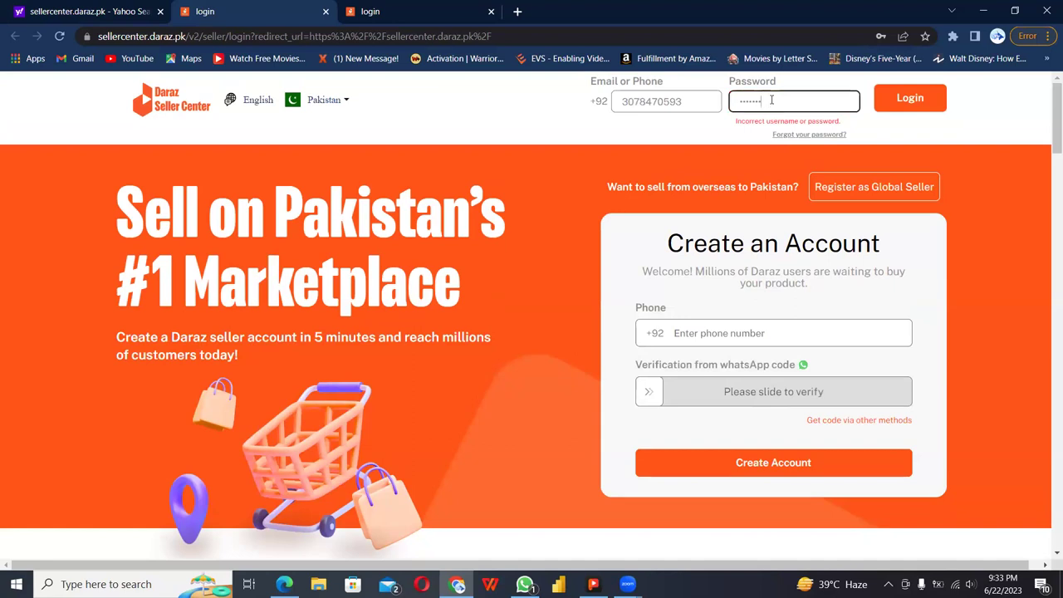
{"action": "key", "text": "BackSpace"}
{"action": "key", "text": "BackSpace"}
{"action": "key", "text": "BackSpace"}
{"action": "key", "text": "BackSpace"}
{"action": "key", "text": "BackSpace"}
{"action": "key", "text": "BackSpace"}
{"action": "key", "text": "BackSpace"}
{"action": "left_click", "coordinate": [709, 100]}
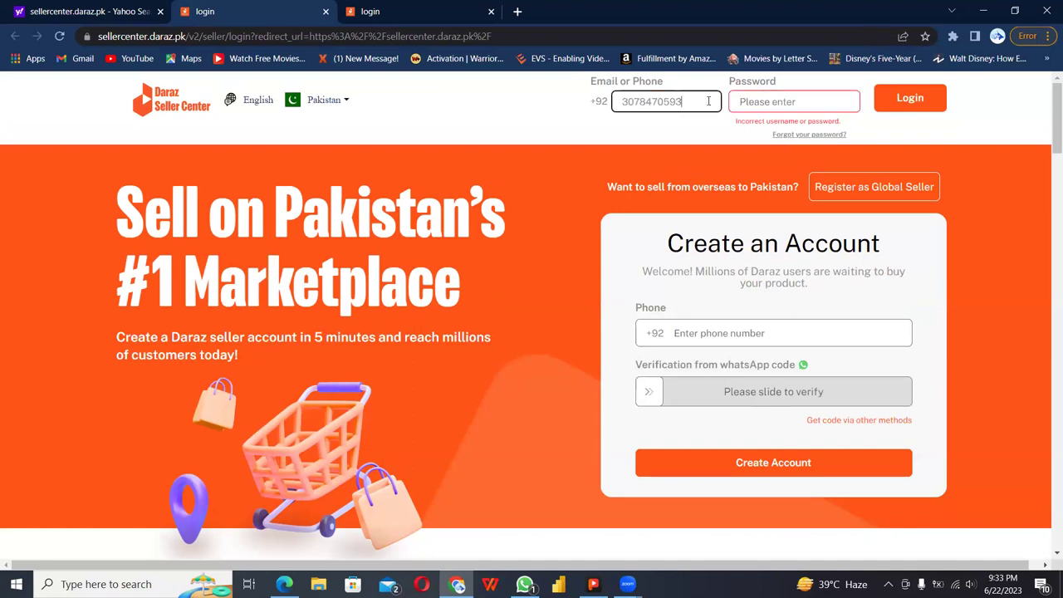
{"action": "key", "text": "ctrl+a"}
{"action": "key", "text": "BackSpace"}
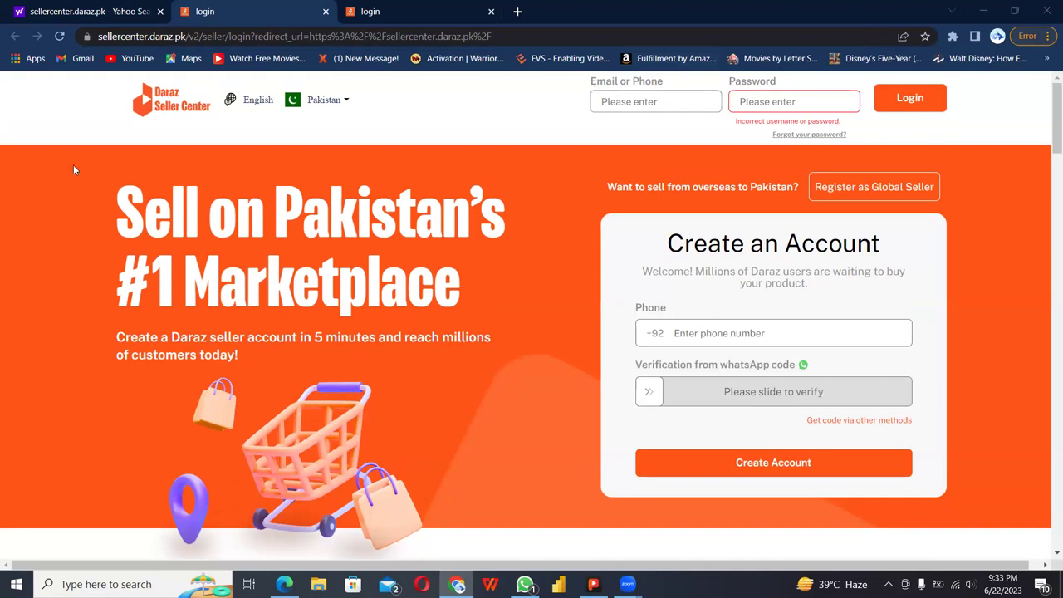
- Reload the page and type a new mobile number into the Create an Account Phone field
{"action": "left_click", "coordinate": [62, 45]}
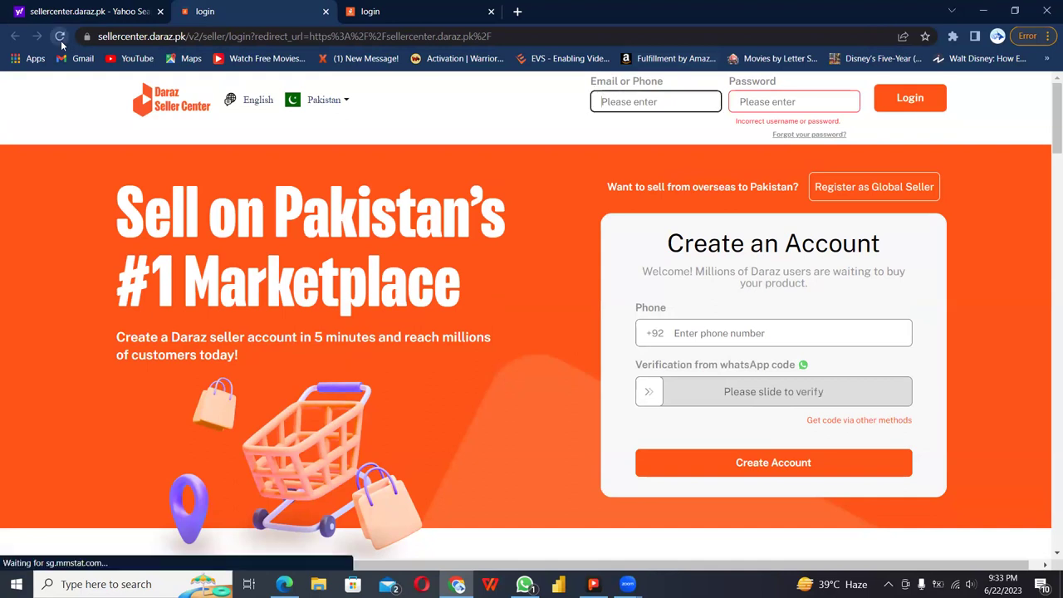
{"action": "left_click", "coordinate": [61, 40]}
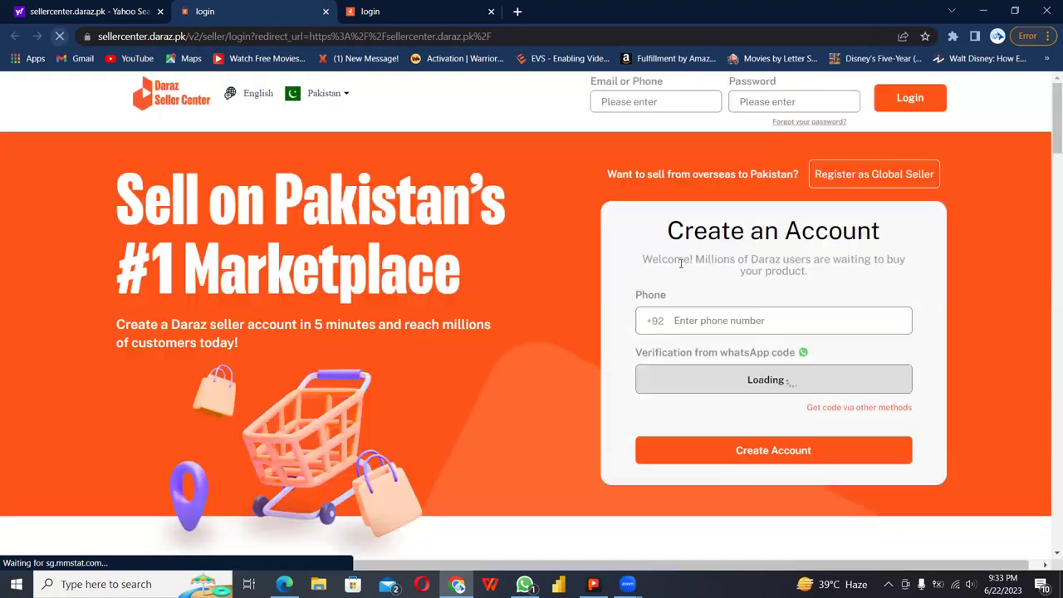
{"action": "left_click", "coordinate": [688, 321]}
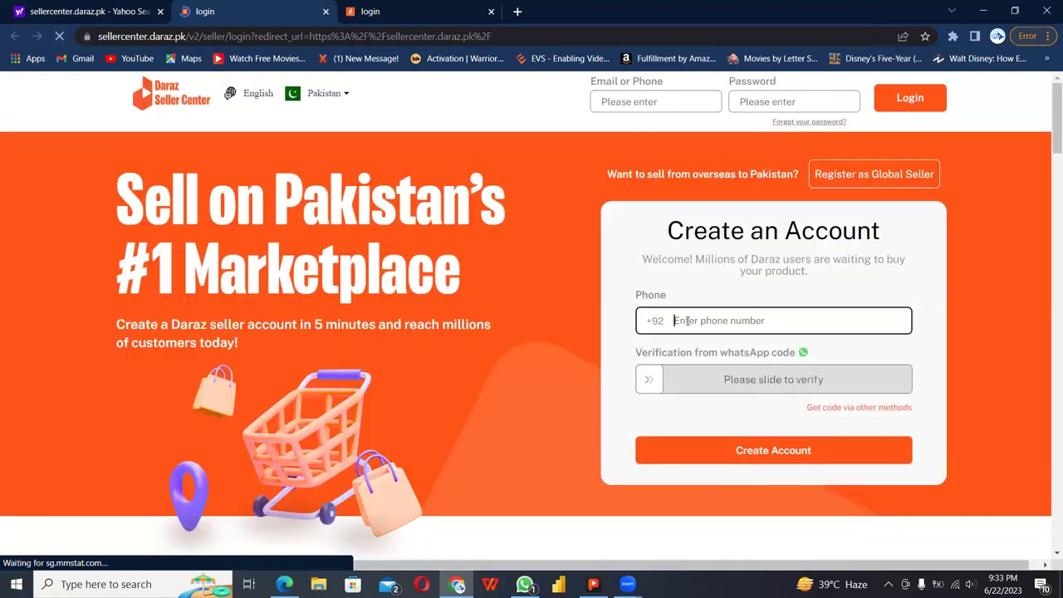
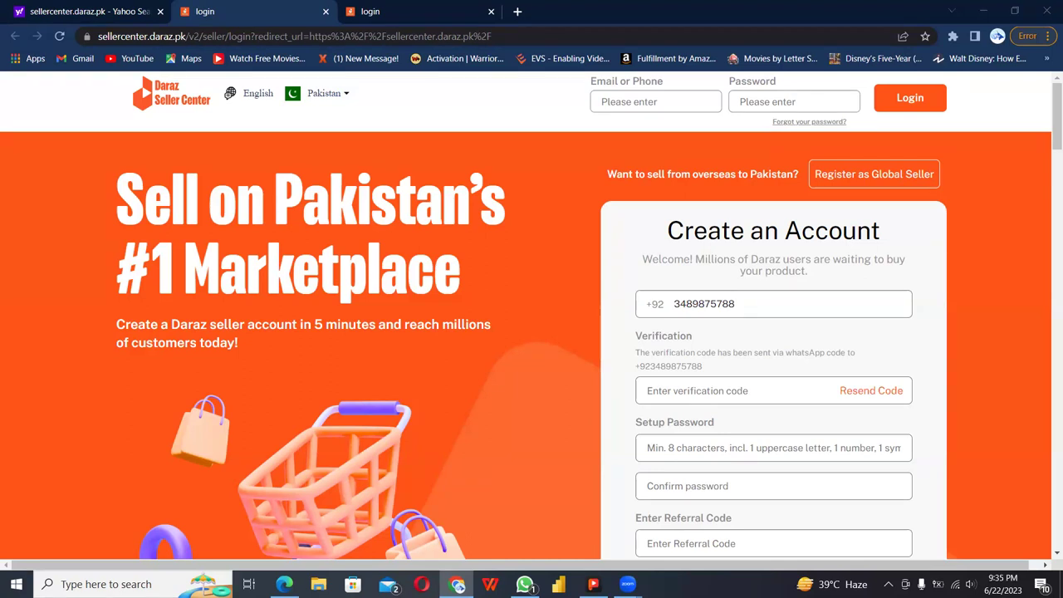
- Enter the six-digit WhatsApp verification code in the signup form
{"action": "left_click", "coordinate": [681, 391]}
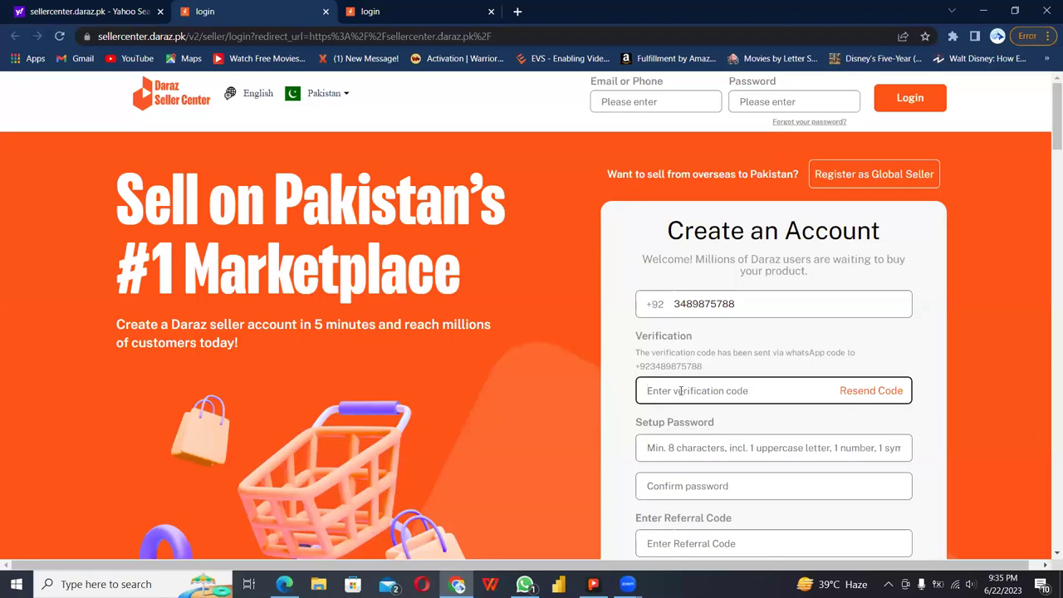
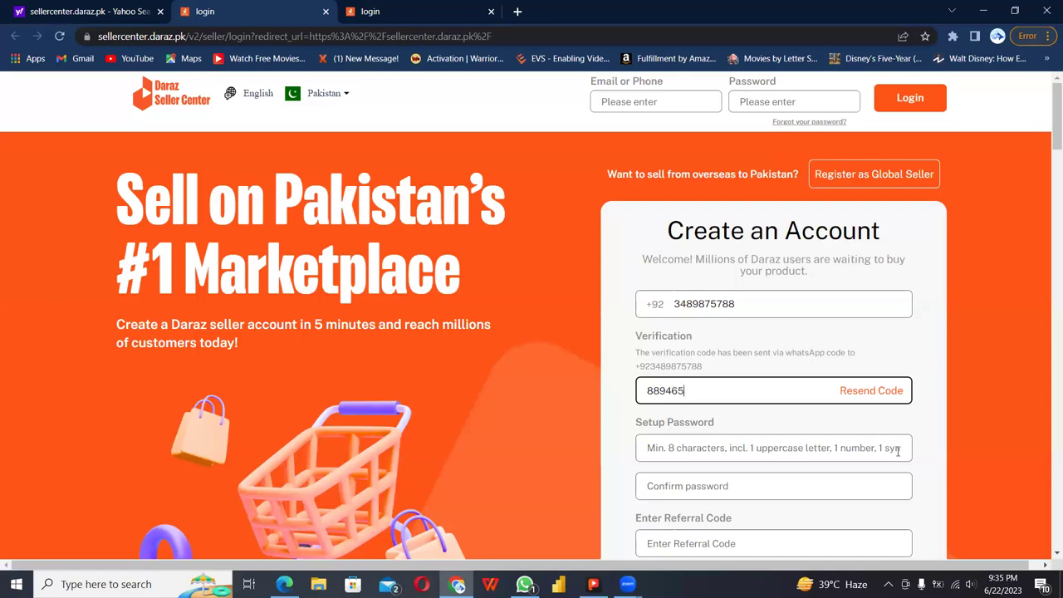
{"action": "left_click", "coordinate": [705, 448]}
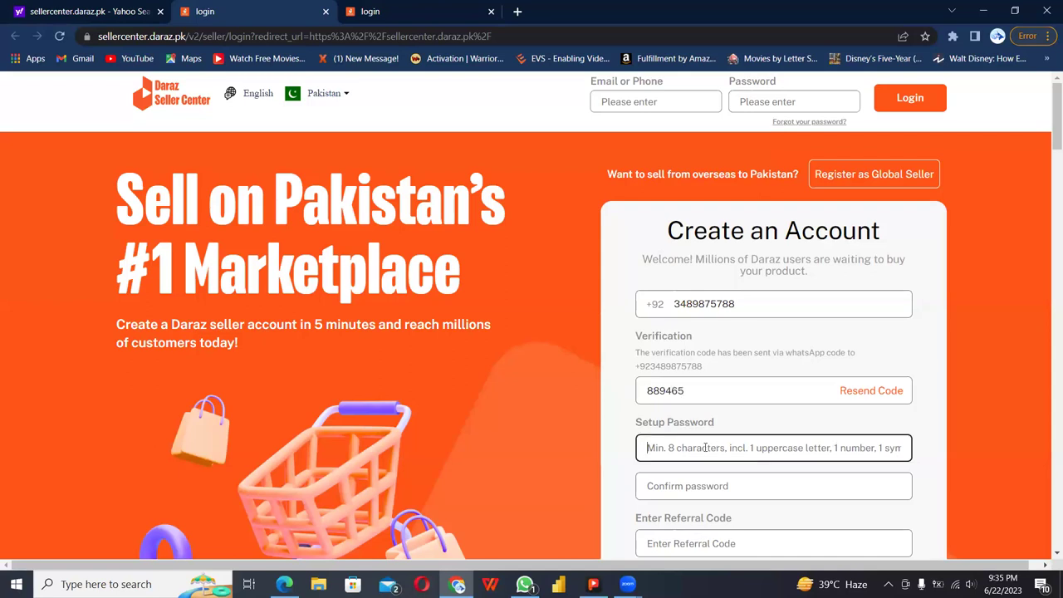
{"action": "scroll", "coordinate": [705, 448], "scroll_direction": "down", "scroll_amount": 1}
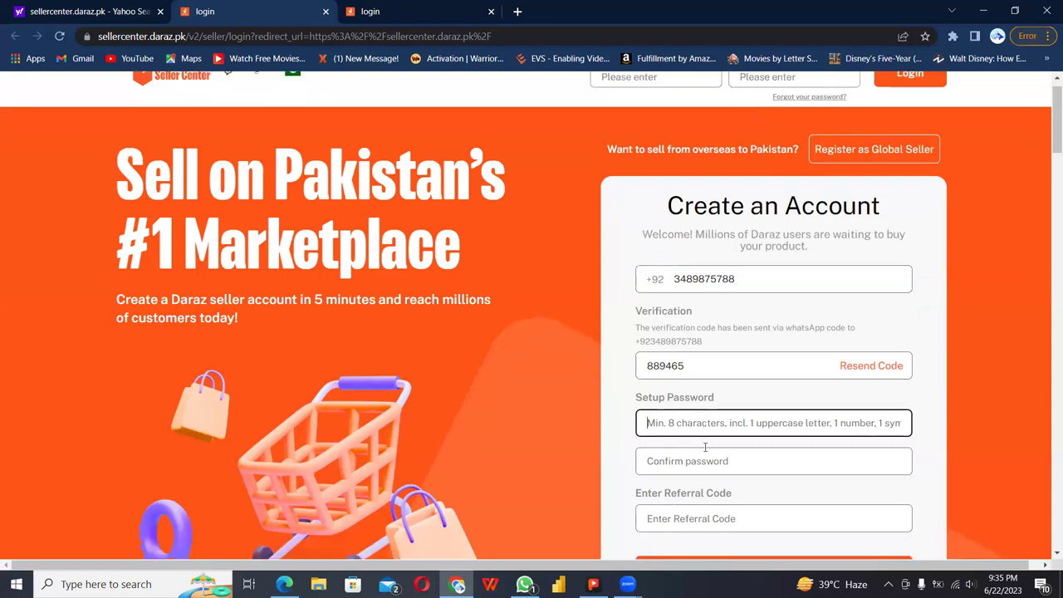
{"action": "scroll", "coordinate": [705, 447], "scroll_direction": "down", "scroll_amount": 1}
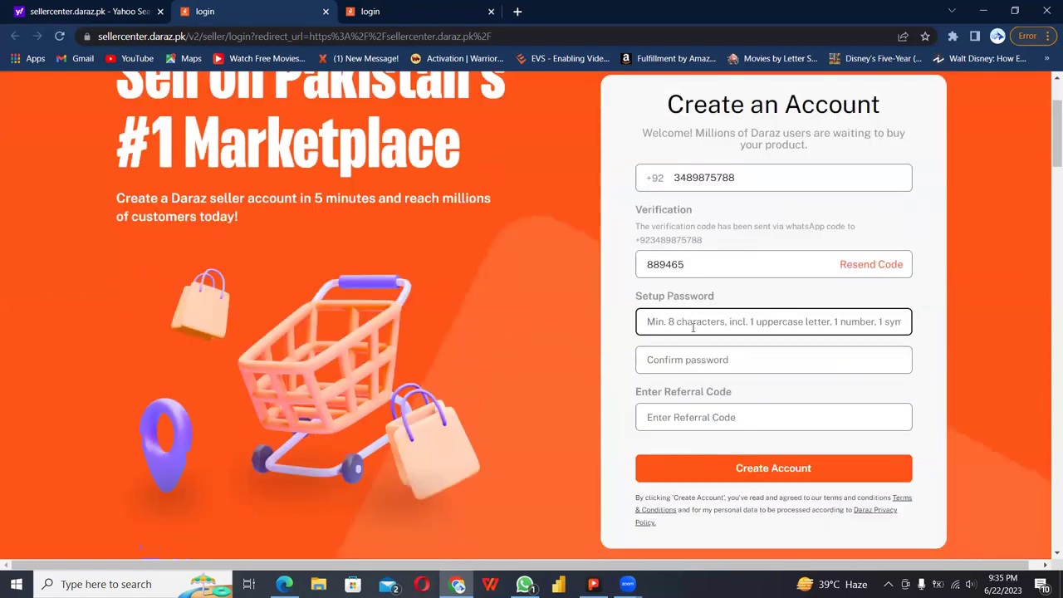
{"action": "scroll", "coordinate": [692, 327], "scroll_direction": "down", "scroll_amount": 1}
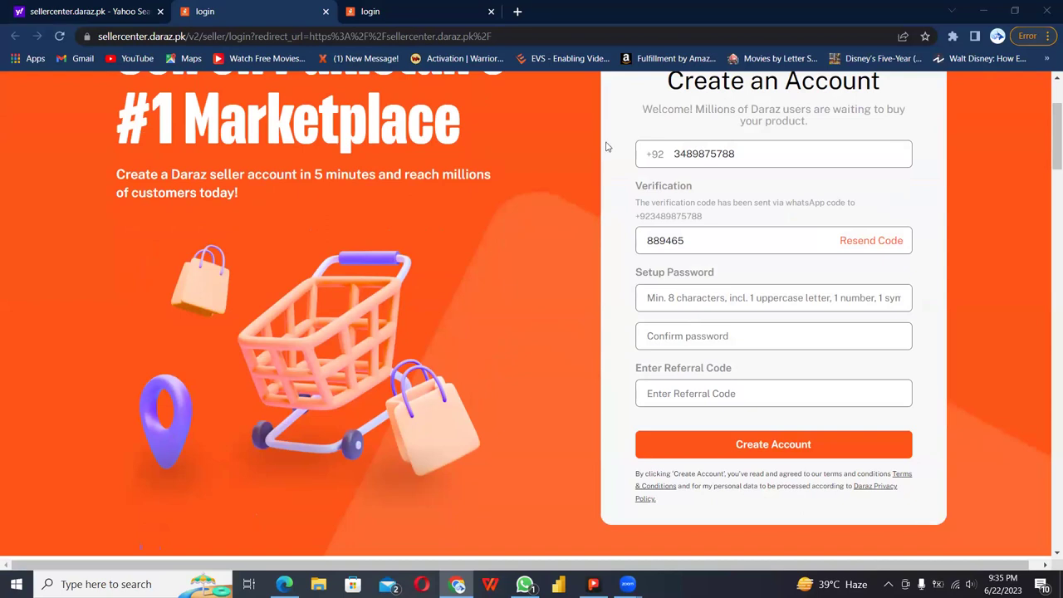
- Set and confirm the account password, add a referral code, and create the account
{"action": "left_click", "coordinate": [677, 297]}
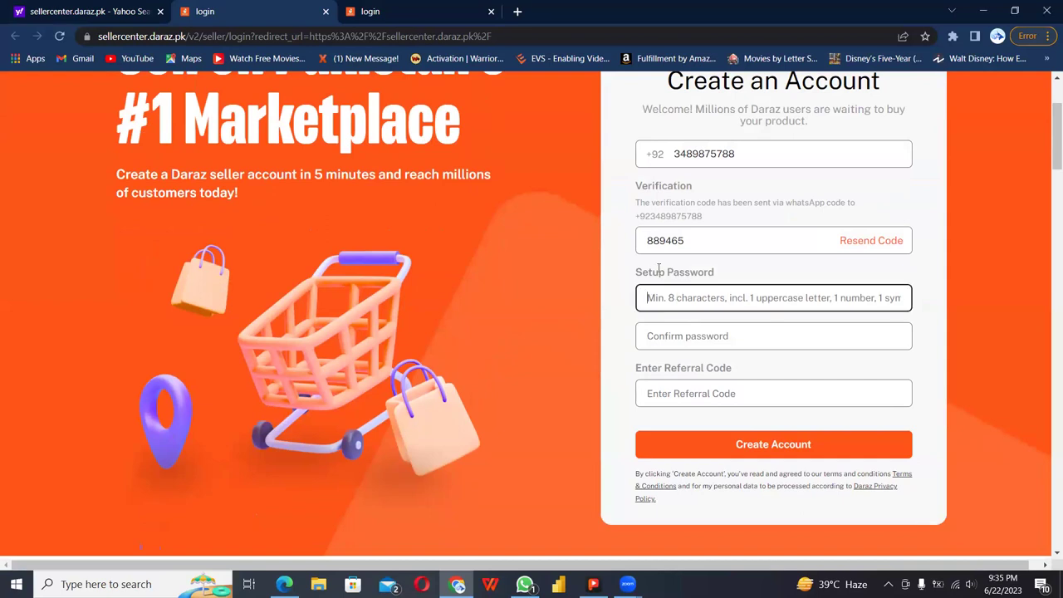
{"action": "type", "text": "a"}
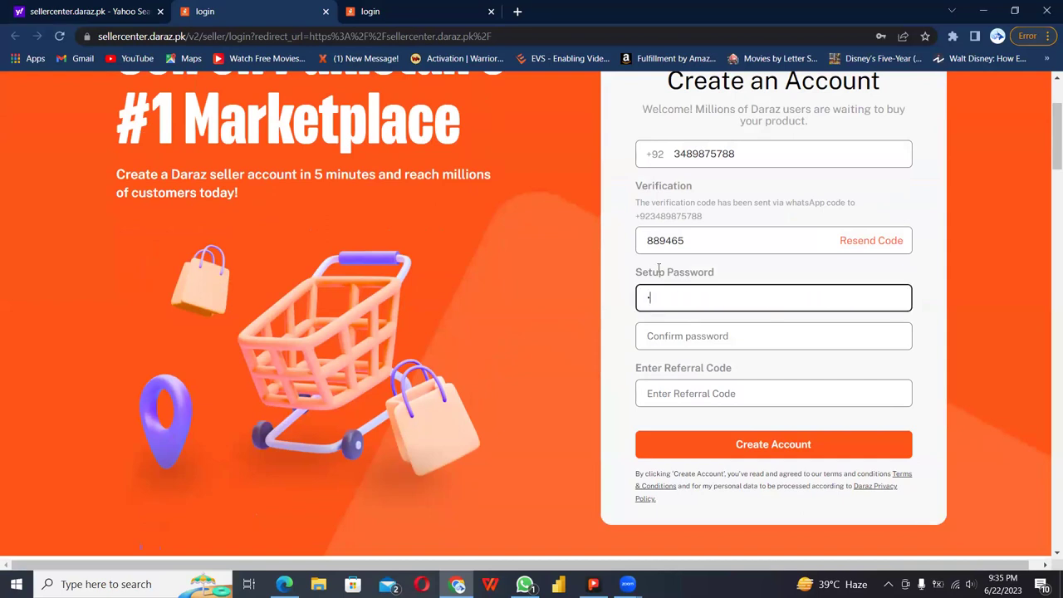
{"action": "type", "text": "•••••••••"}
{"action": "left_click", "coordinate": [671, 336]}
{"action": "type", "text": "••••"}
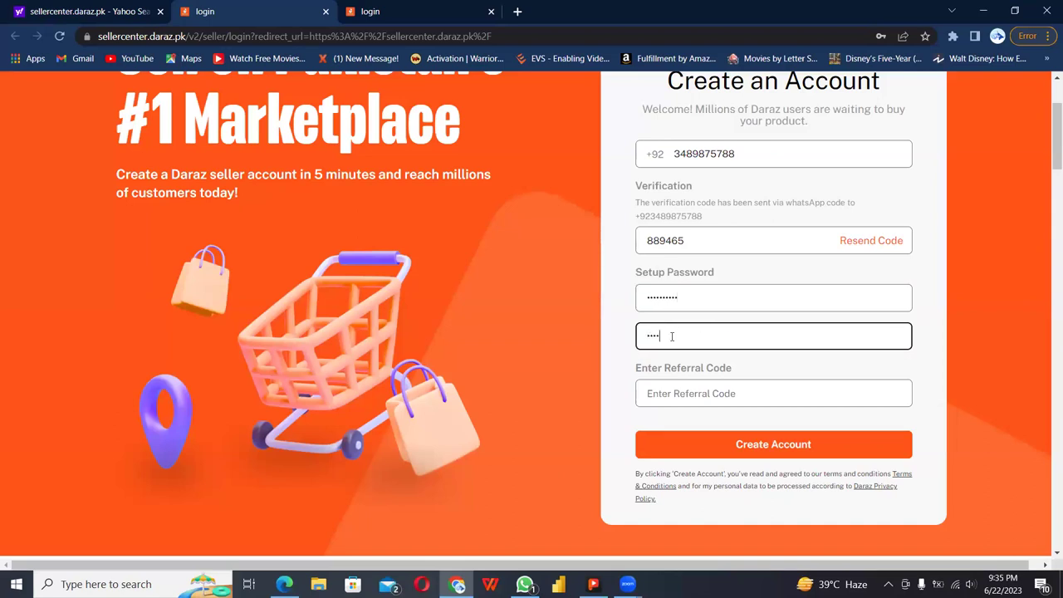
{"action": "type", "text": "•"}
{"action": "left_click", "coordinate": [664, 396]}
{"action": "left_click", "coordinate": [694, 456]}
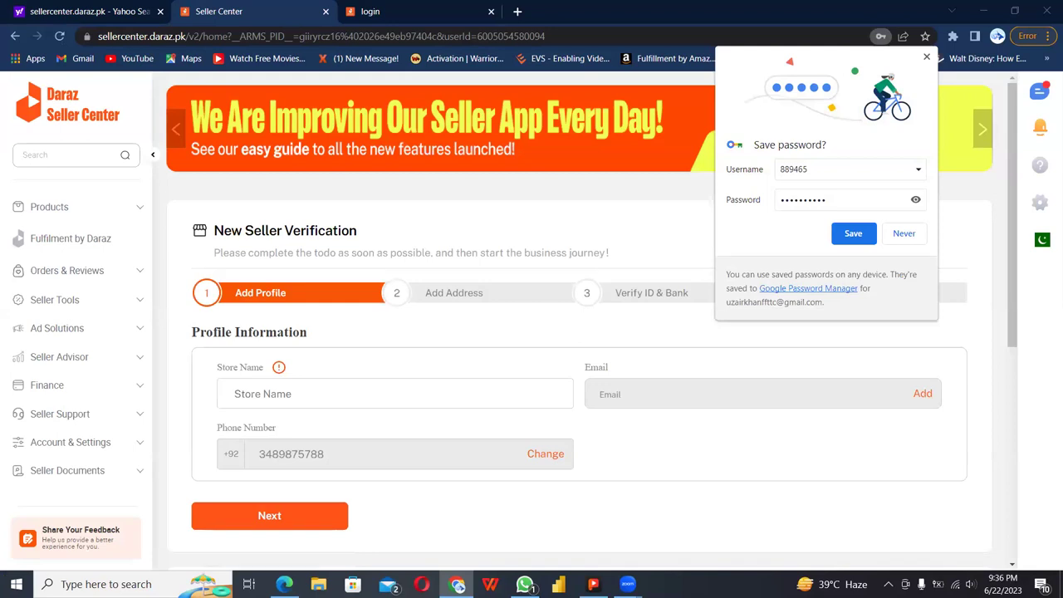
- Reveal and save the new account password in Chrome, then select the Store Name field
{"action": "left_click", "coordinate": [916, 201]}
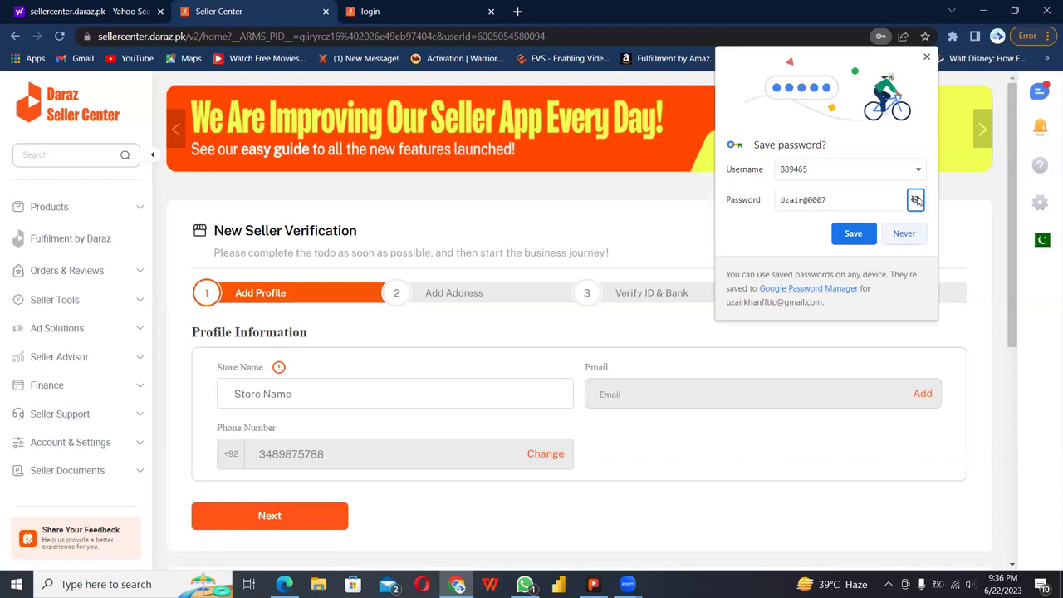
{"action": "left_click", "coordinate": [854, 236]}
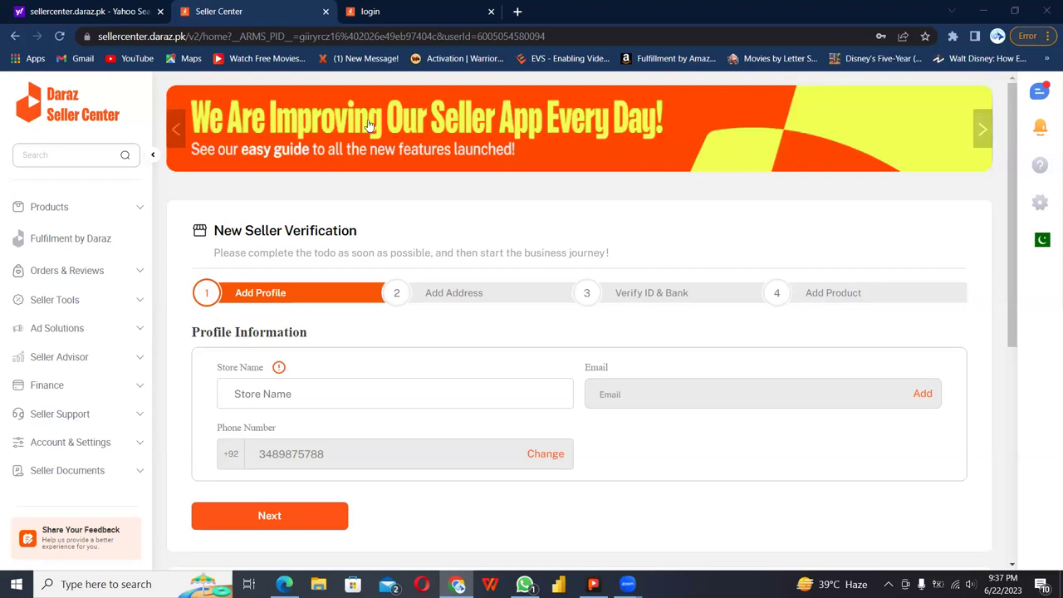
{"action": "left_click", "coordinate": [343, 396]}
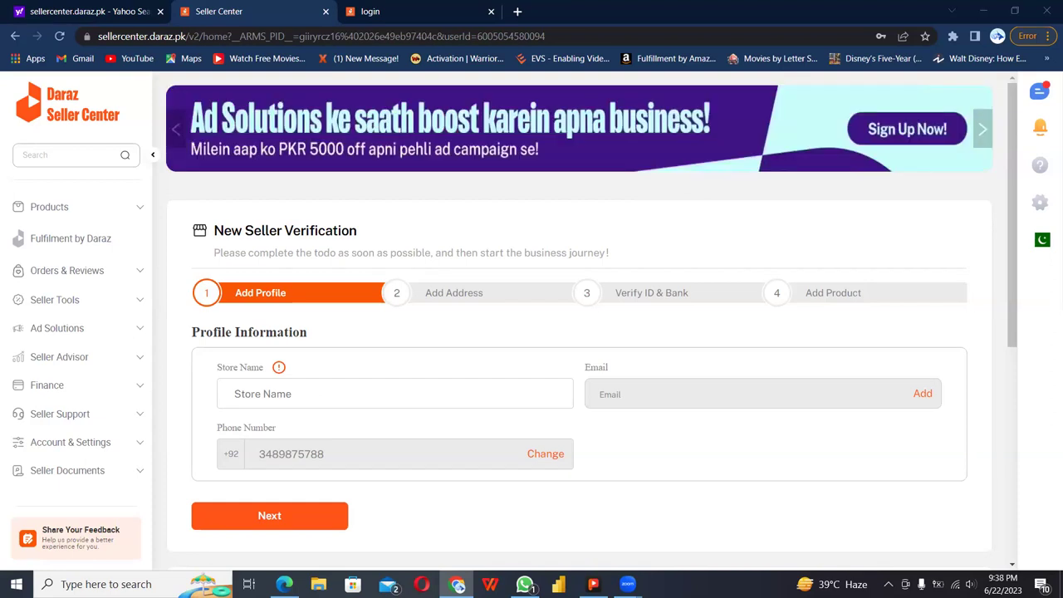
{"action": "left_click", "coordinate": [299, 398]}
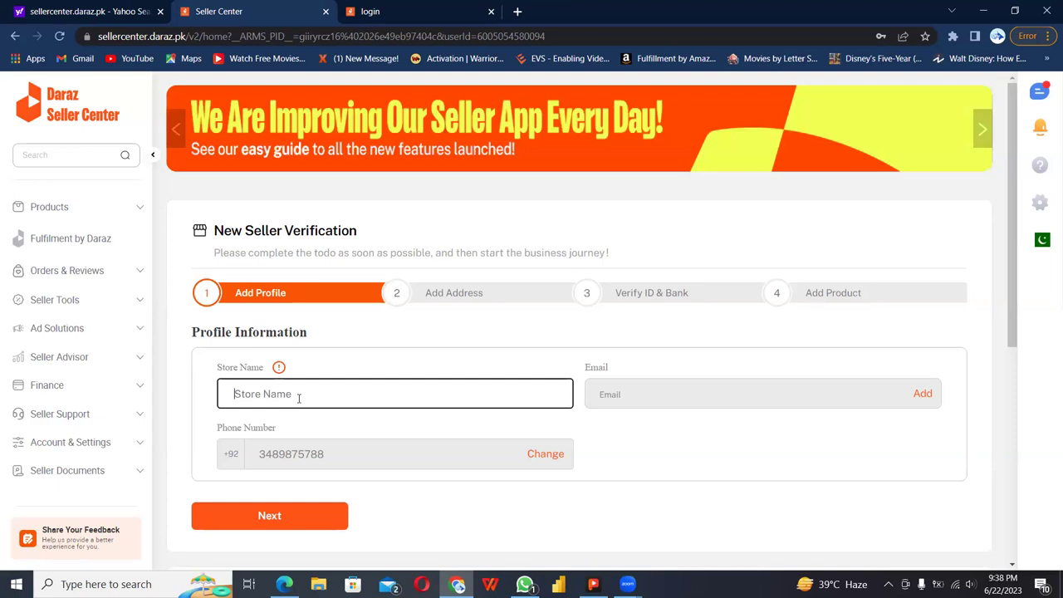
- Enter 'Abhi khareedo' as the store name and start adding an email
{"action": "type", "text": "abh"}
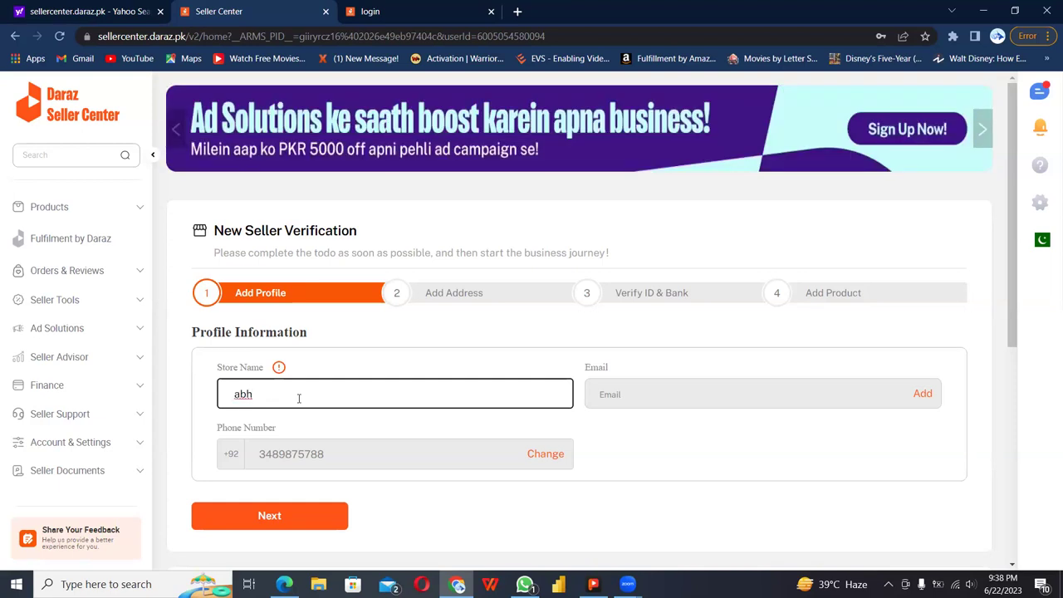
{"action": "key", "text": "BackSpace"}
{"action": "key", "text": "BackSpace"}
{"action": "key", "text": "BackSpace"}
{"action": "type", "text": "Abhi khareedo"}
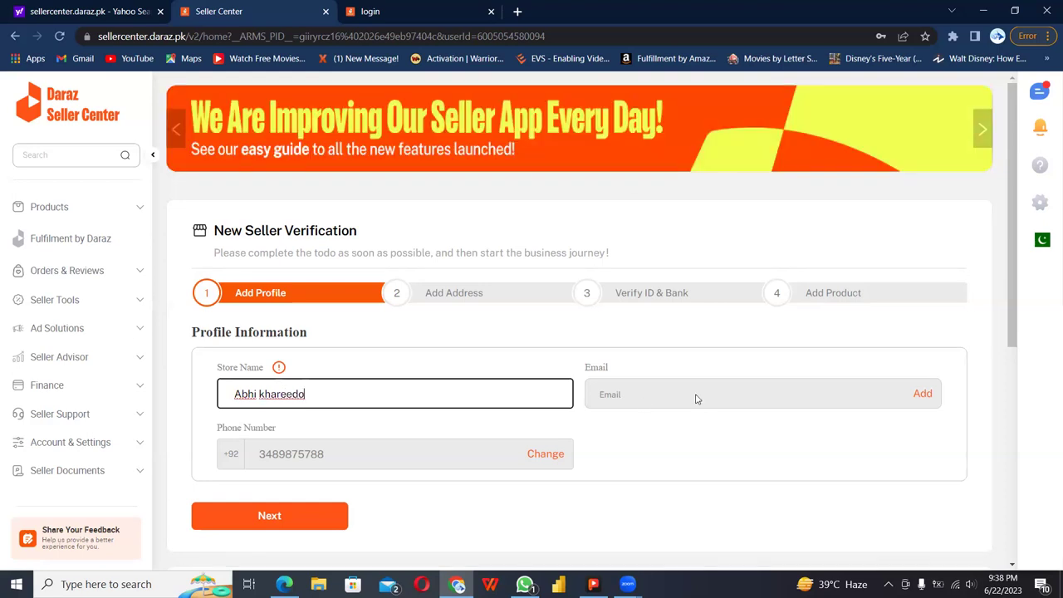
{"action": "left_click", "coordinate": [924, 394]}
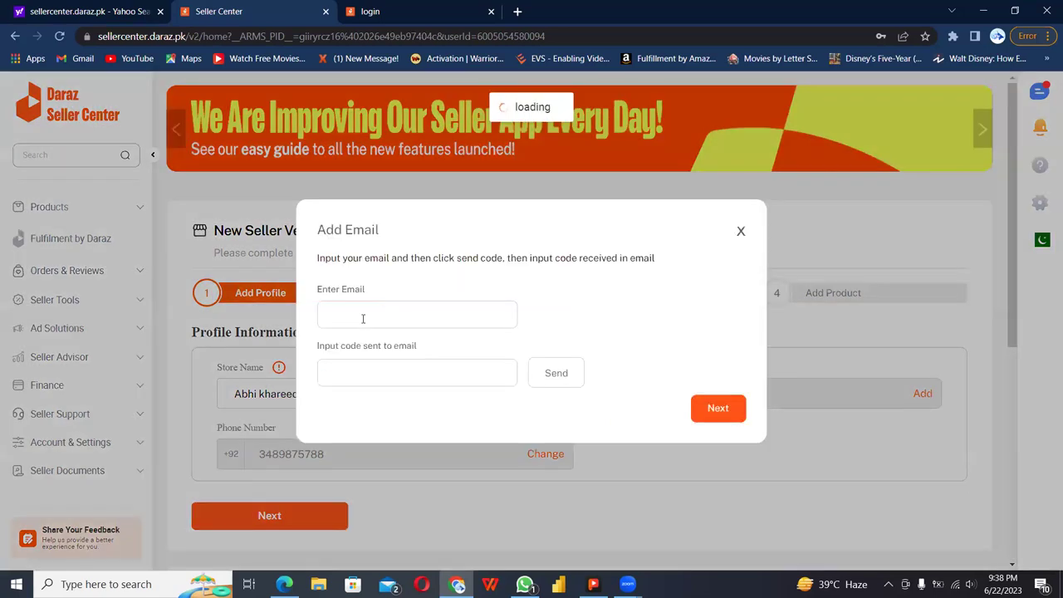
- Enter the seller's email address in the dialog and request its verification code
{"action": "left_click", "coordinate": [363, 315]}
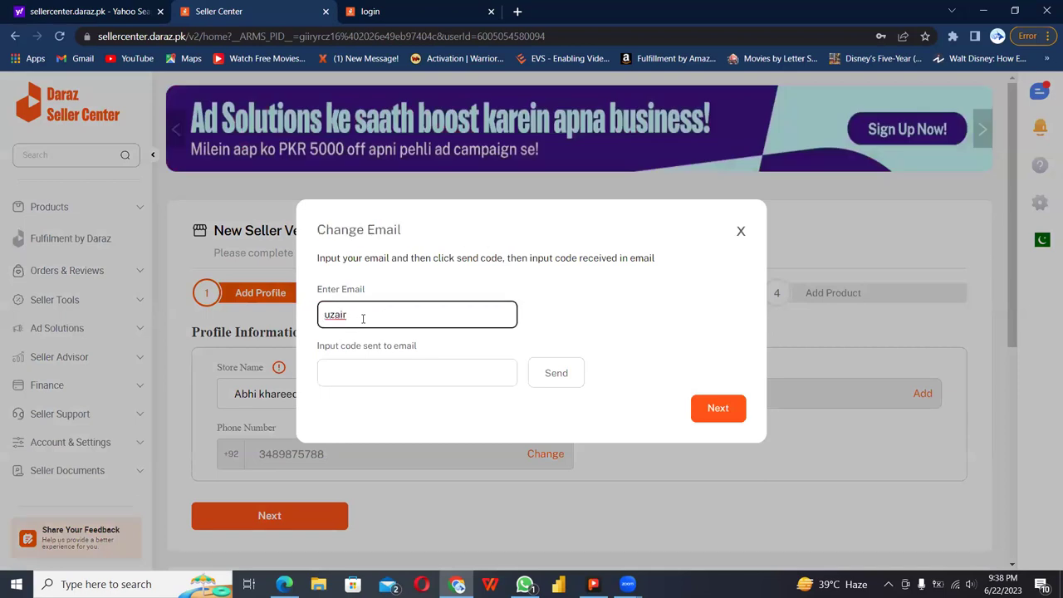
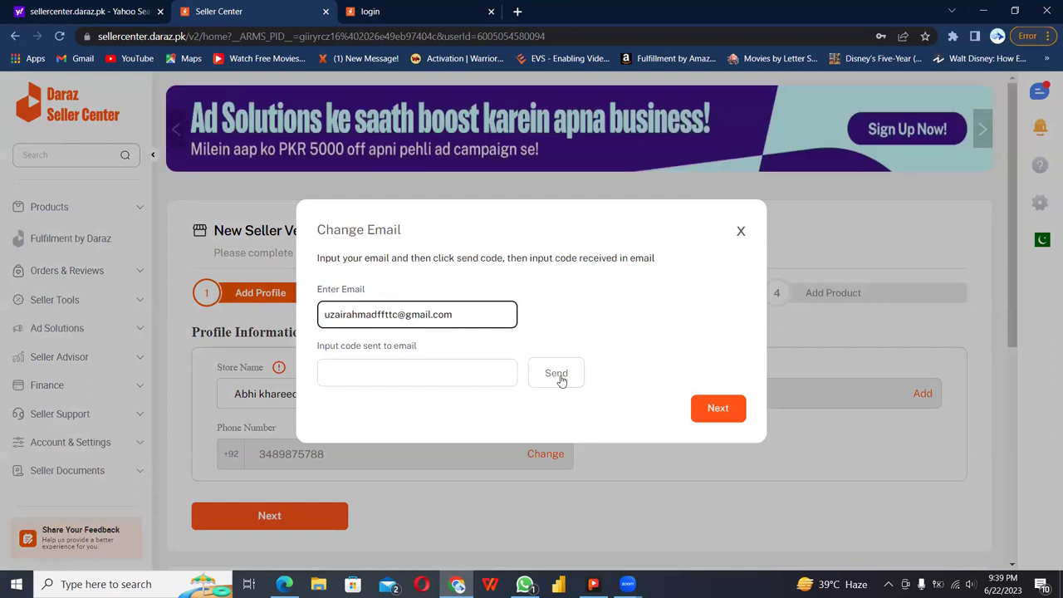
{"action": "left_click", "coordinate": [558, 375]}
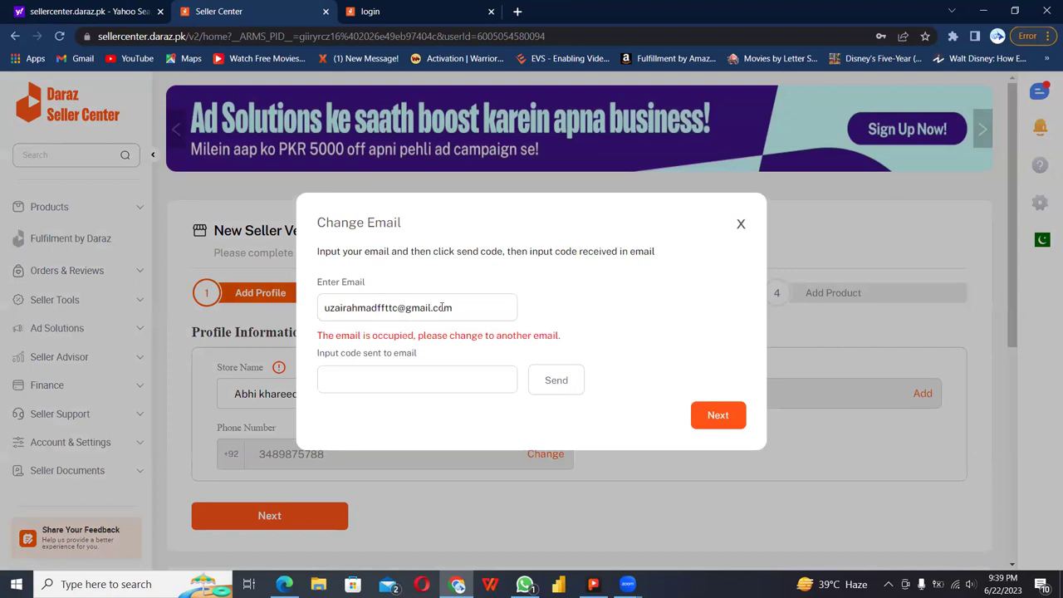
- Edit the email address and send a verification code to the corrected address
{"action": "left_click", "coordinate": [378, 308]}
{"action": "key", "text": "BackSpace"}
{"action": "key", "text": "BackSpace"}
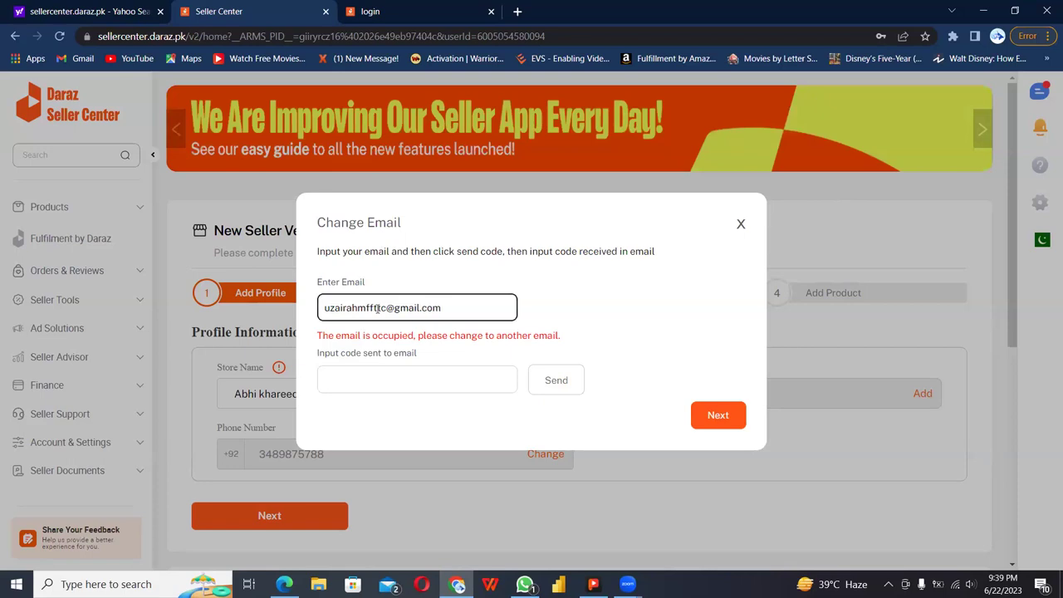
{"action": "key", "text": "BackSpace"}
{"action": "key", "text": "BackSpace"}
{"action": "key", "text": "BackSpace"}
{"action": "type", "text": "khan"}
{"action": "left_click", "coordinate": [556, 382]}
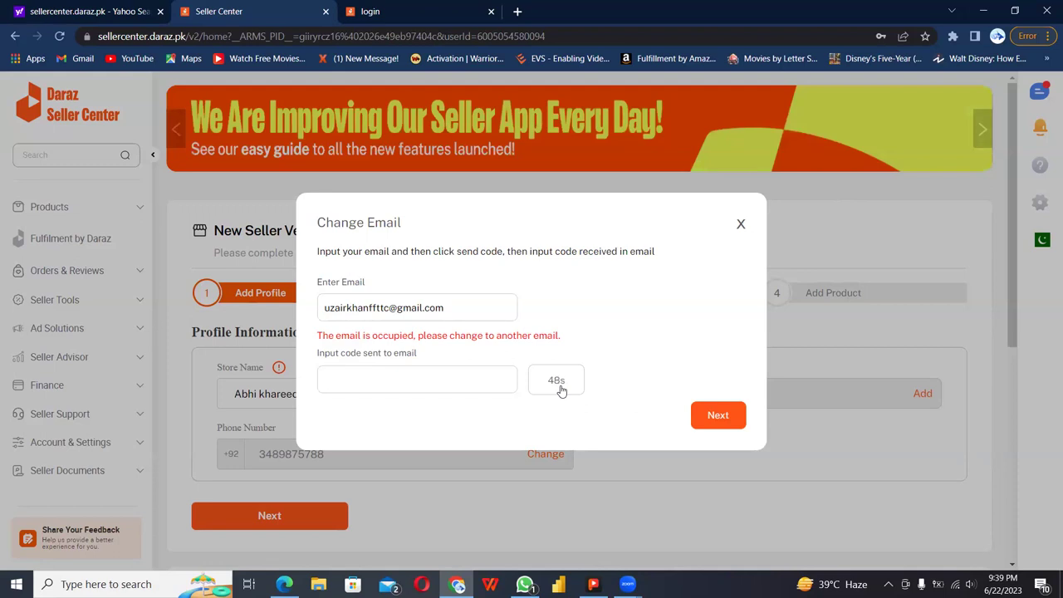
- Enter the emailed verification code and confirm to add the email to the profile
{"action": "left_click", "coordinate": [400, 382]}
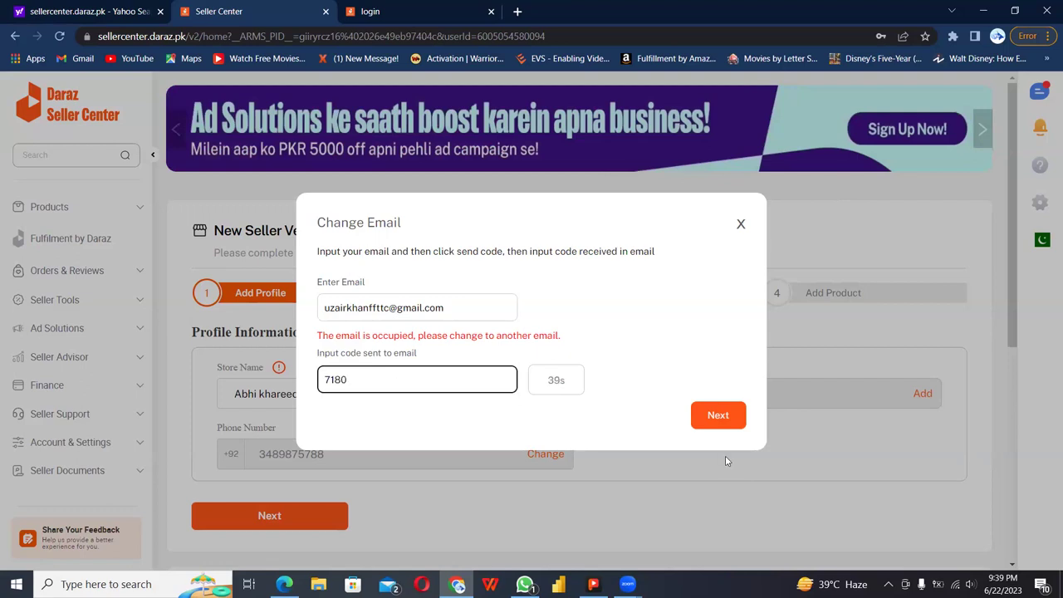
{"action": "left_click", "coordinate": [719, 417]}
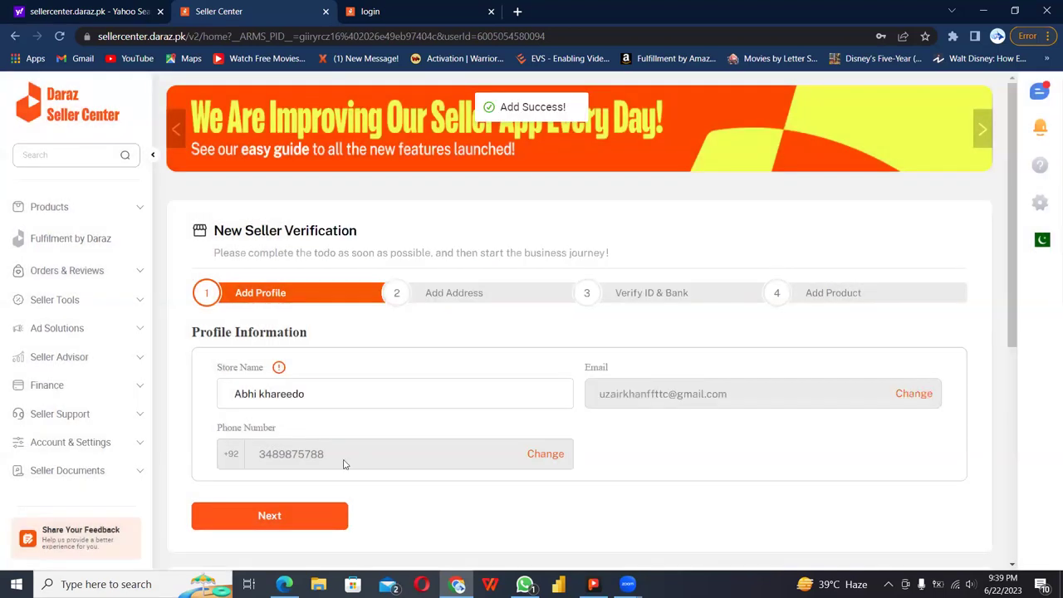
- Append 'pk' so the store name reads 'Abhi khareedo.pk', then continue to the address step
{"action": "scroll", "coordinate": [316, 423], "scroll_direction": "down", "scroll_amount": 1}
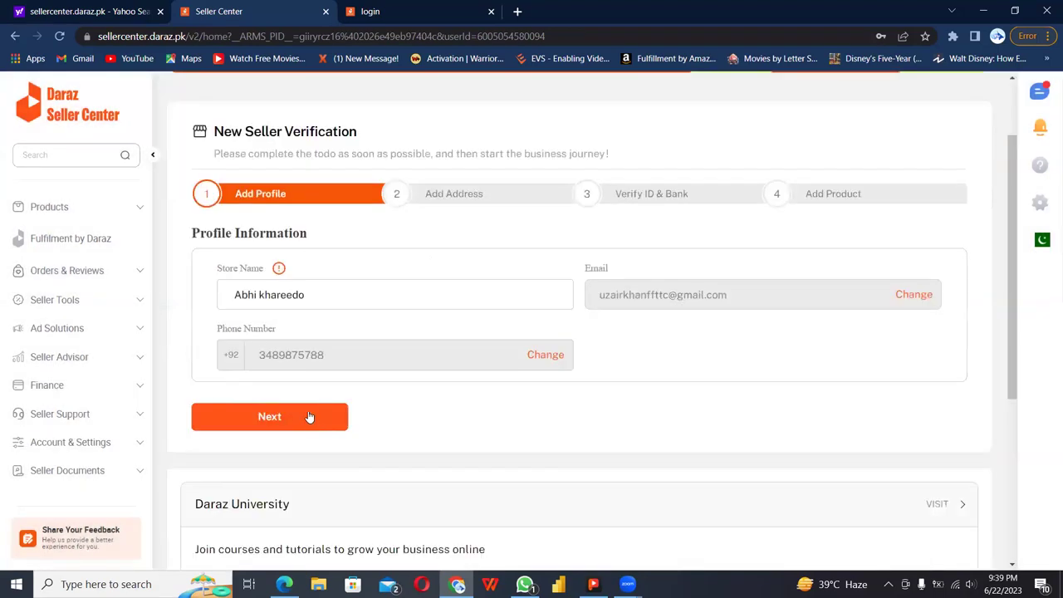
{"action": "scroll", "coordinate": [309, 416], "scroll_direction": "down", "scroll_amount": 1}
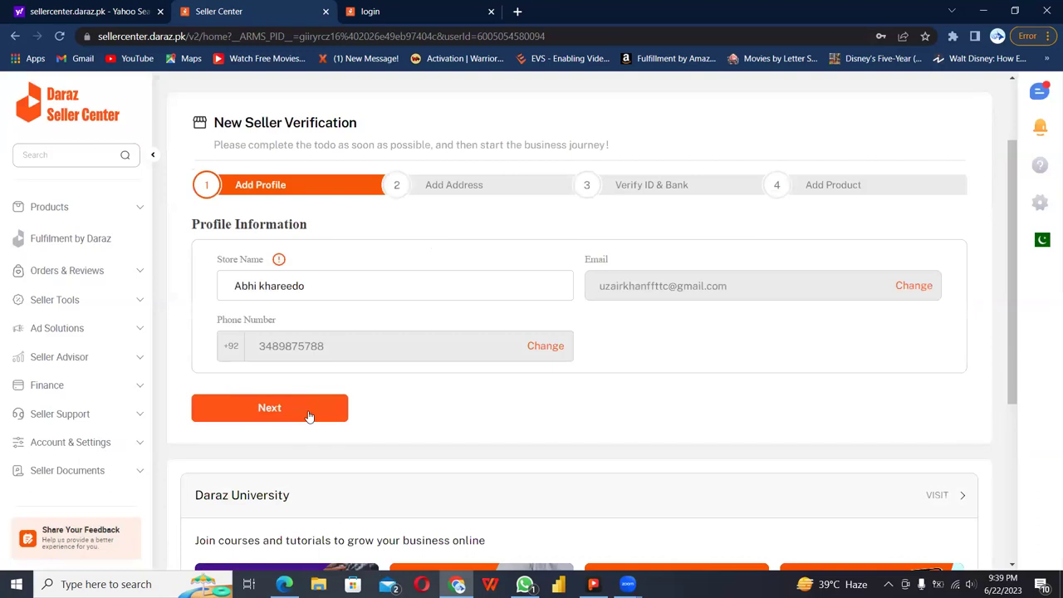
{"action": "scroll", "coordinate": [309, 415], "scroll_direction": "down", "scroll_amount": 3}
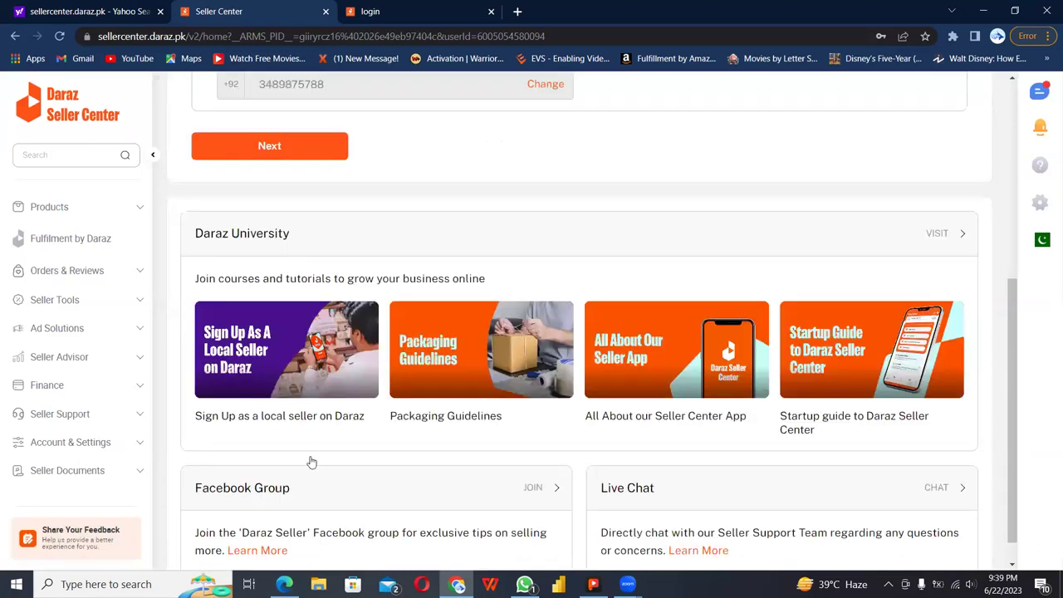
{"action": "scroll", "coordinate": [311, 462], "scroll_direction": "up", "scroll_amount": 4}
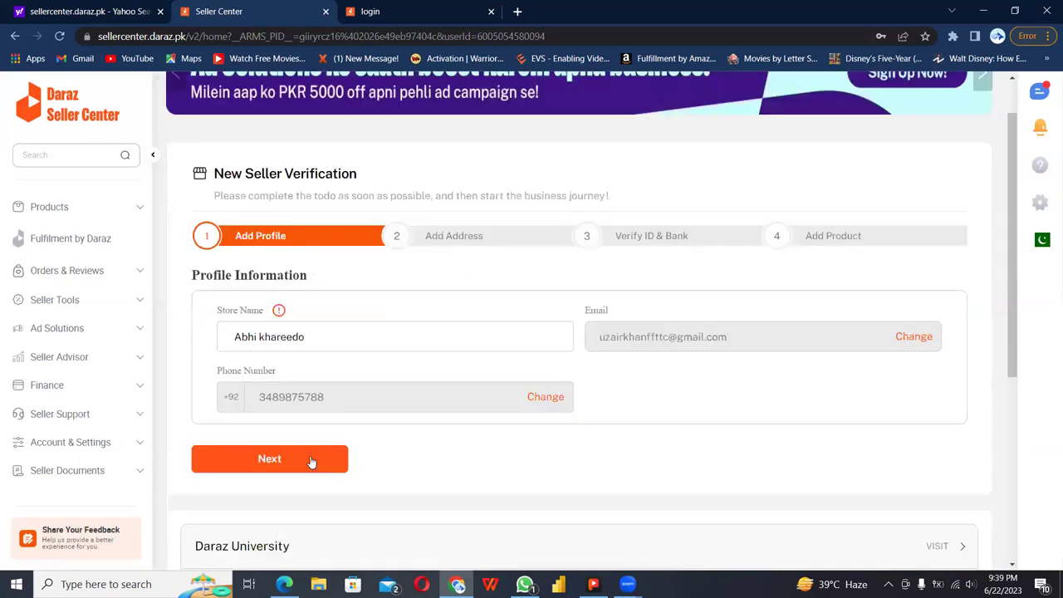
{"action": "left_click", "coordinate": [323, 336]}
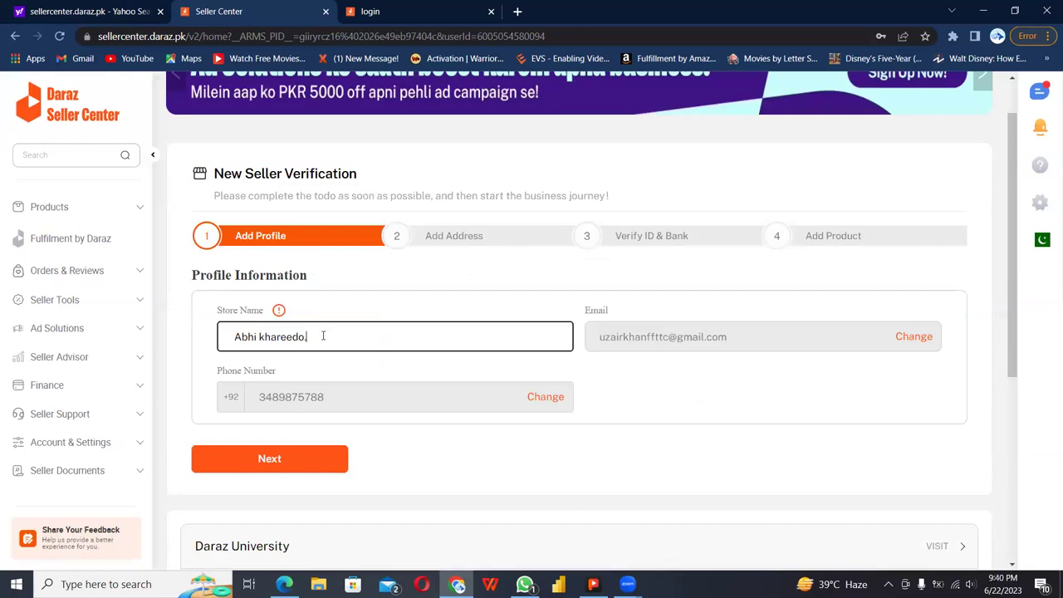
{"action": "type", "text": "pk"}
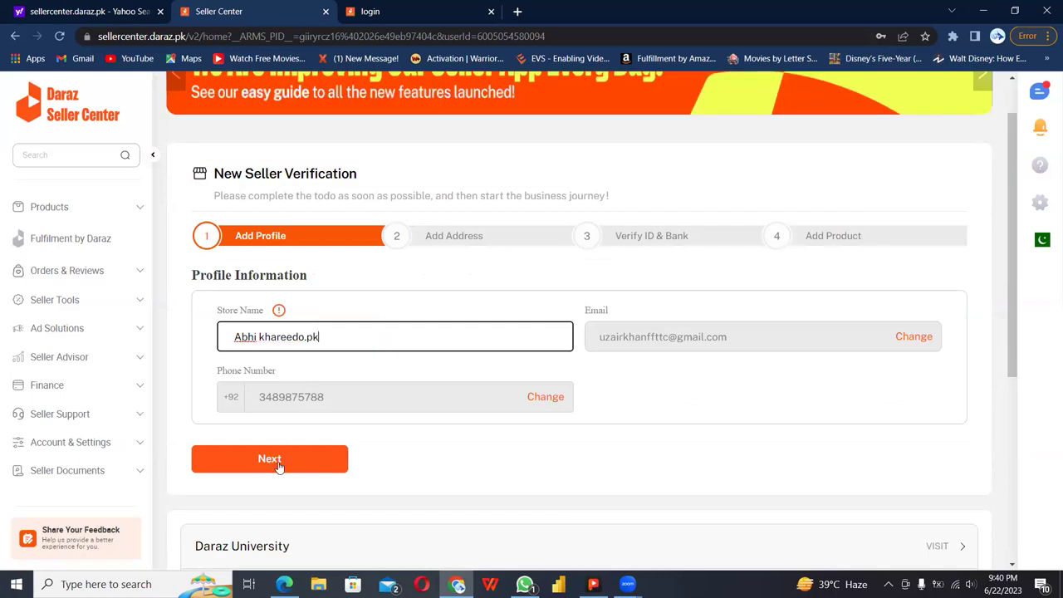
{"action": "left_click", "coordinate": [280, 468]}
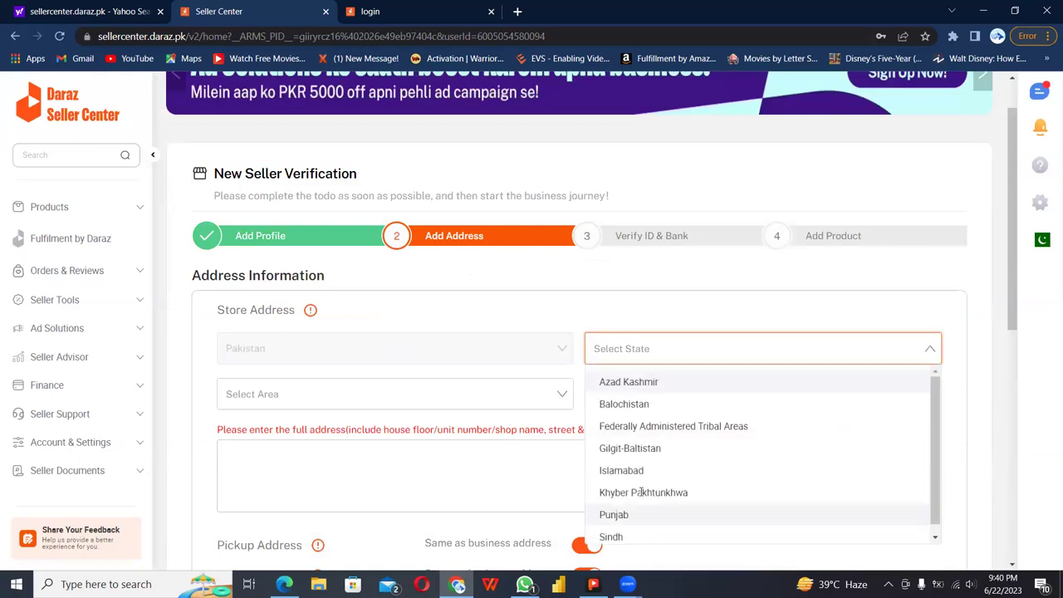
- Select Khyber Pakhtunkhwa as the state and accept the saved address suggestion
{"action": "left_click", "coordinate": [641, 493]}
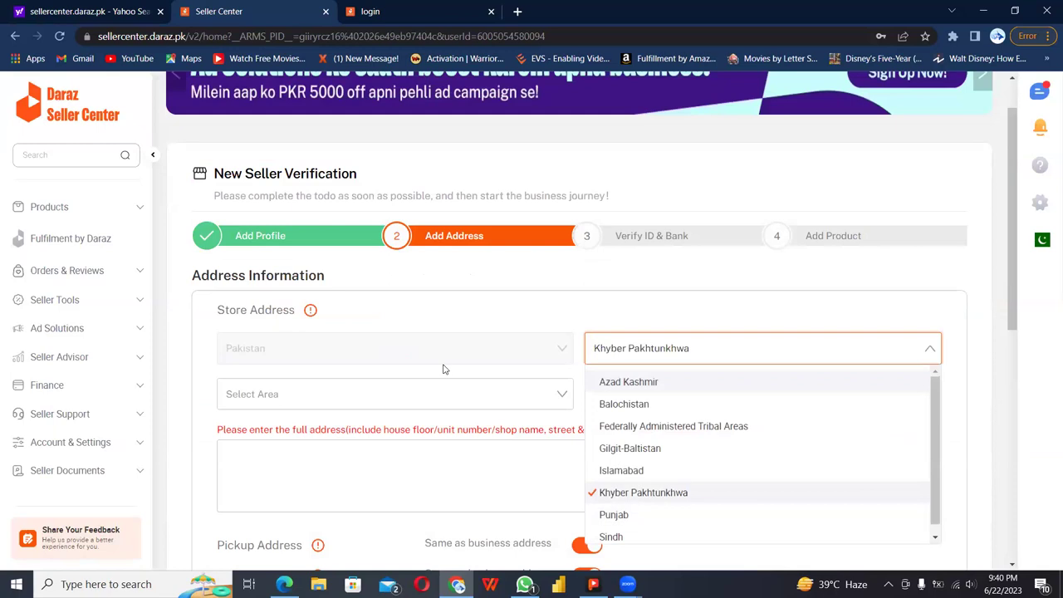
{"action": "left_click", "coordinate": [499, 401]}
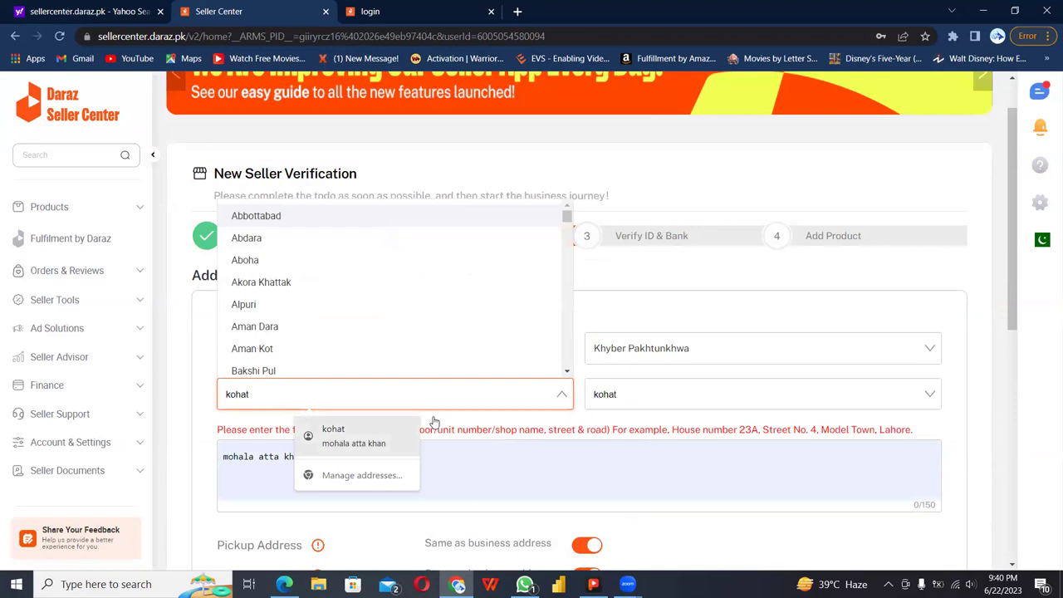
{"action": "key", "text": "Return"}
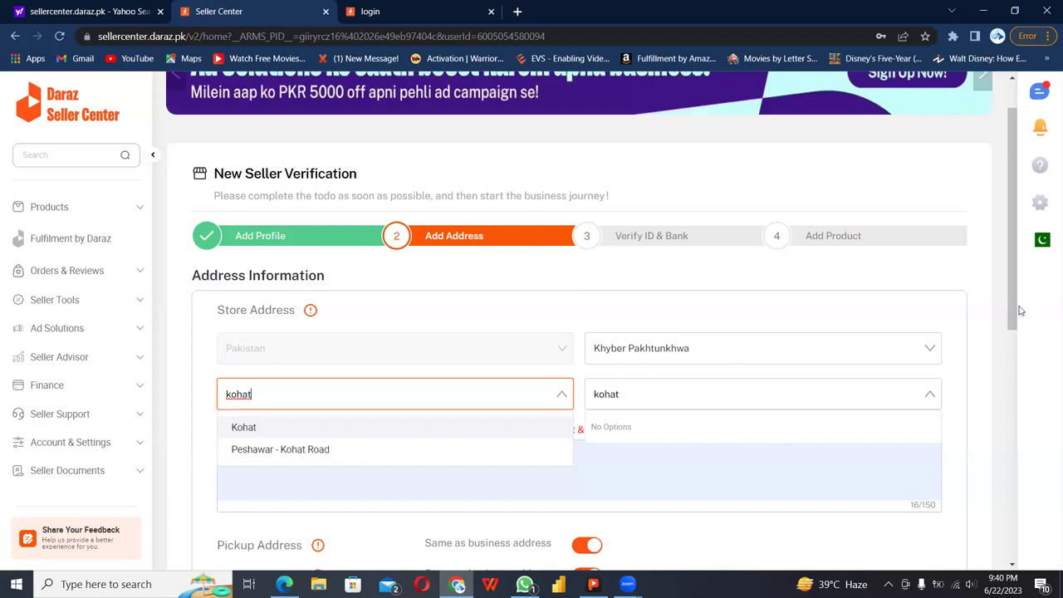
{"action": "scroll", "coordinate": [1027, 416], "scroll_direction": "down", "scroll_amount": 2}
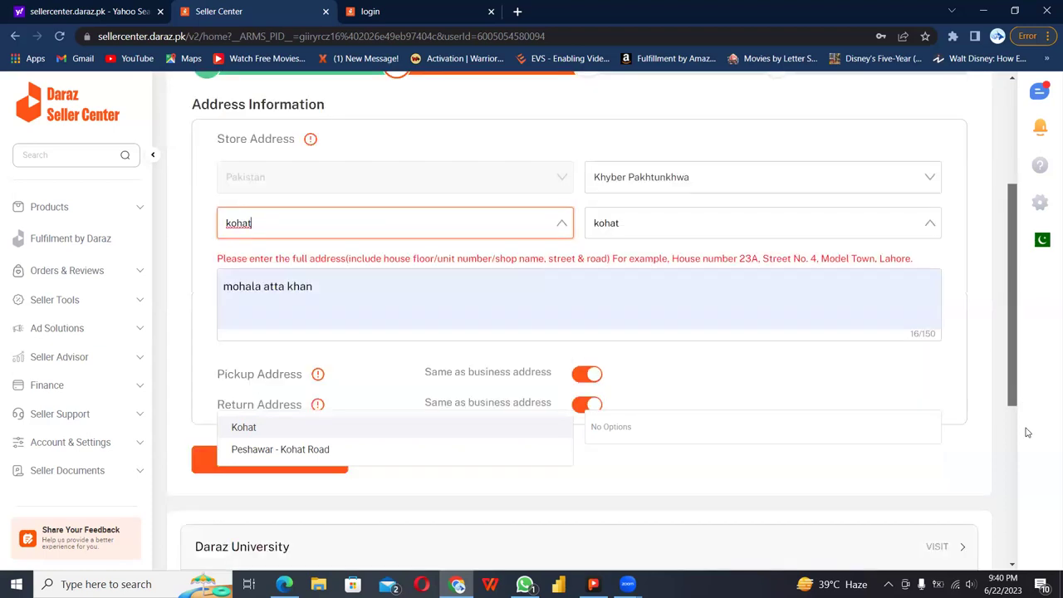
{"action": "scroll", "coordinate": [1028, 428], "scroll_direction": "down", "scroll_amount": 2}
{"action": "scroll", "coordinate": [1028, 420], "scroll_direction": "up", "scroll_amount": 1}
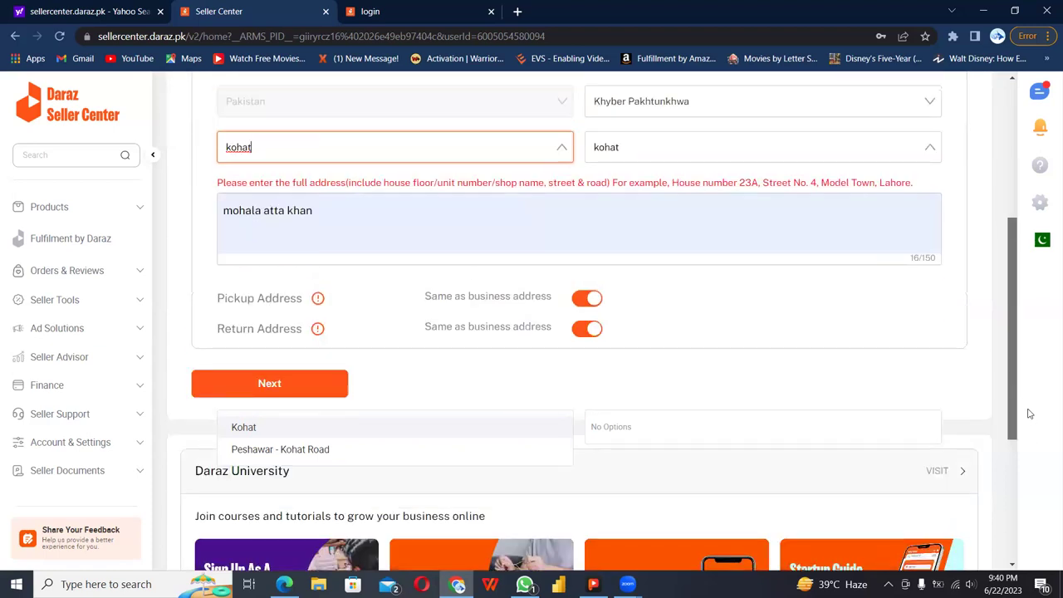
{"action": "scroll", "coordinate": [1028, 415], "scroll_direction": "up", "scroll_amount": 1}
{"action": "scroll", "coordinate": [419, 199], "scroll_direction": "down", "scroll_amount": 1}
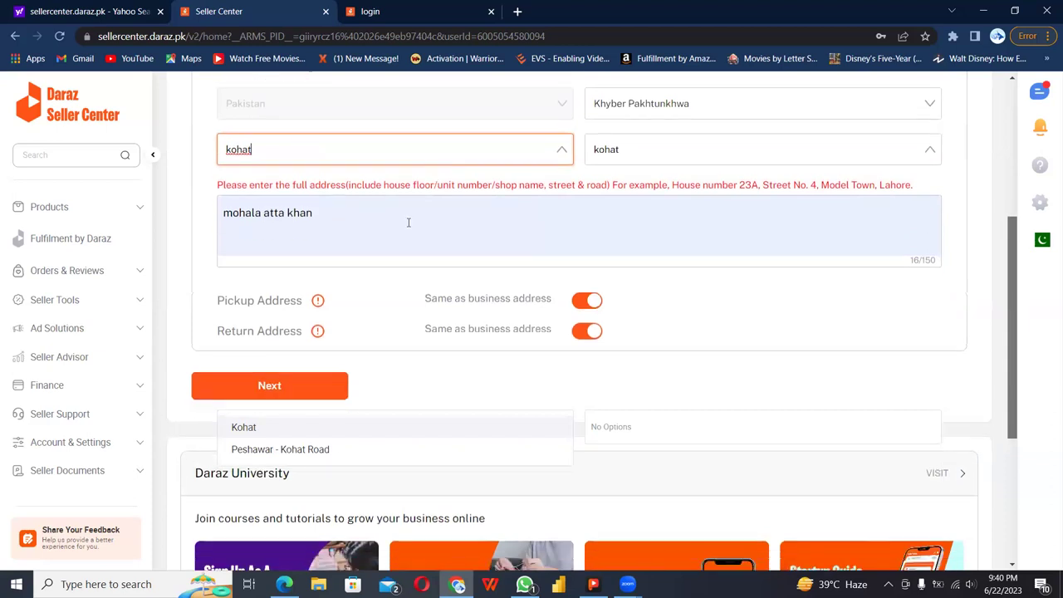
- Type the store's full street address into the address box and leave the field
{"action": "left_click", "coordinate": [407, 225]}
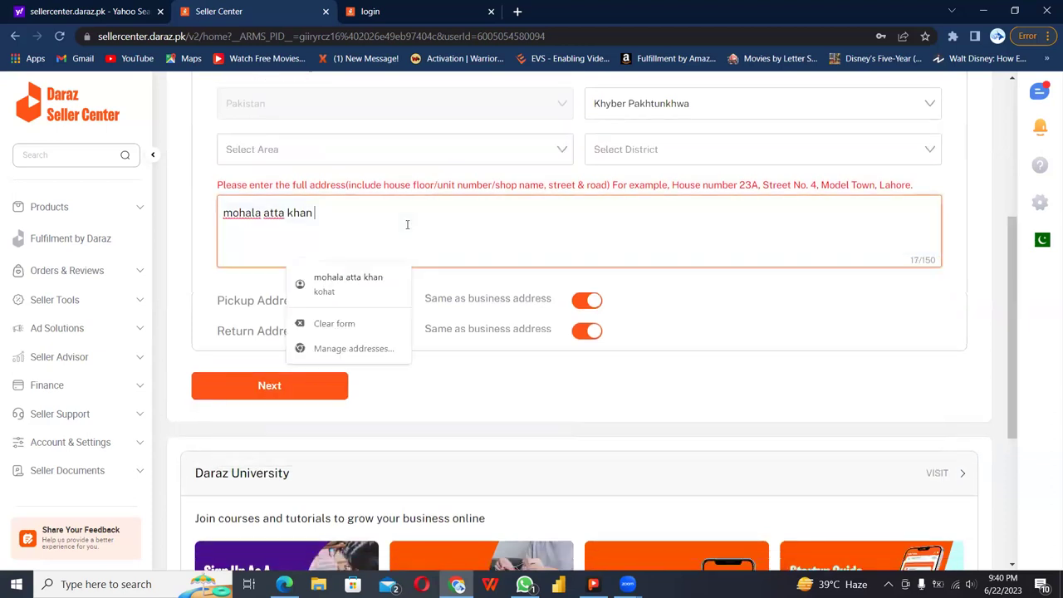
{"action": "type", "text": "near"}
{"action": "type", "text": "jungle khe"}
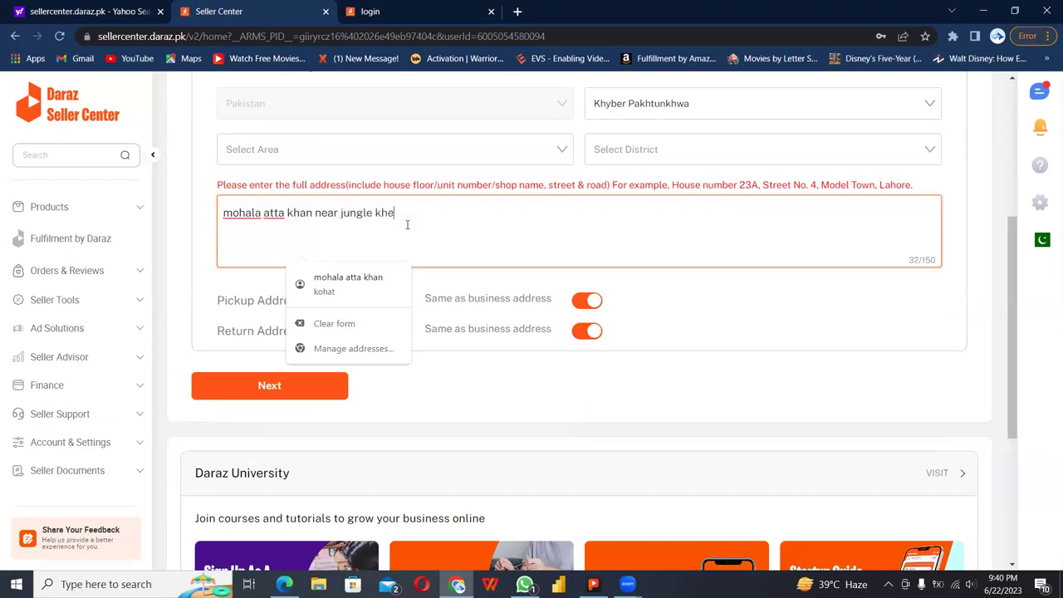
{"action": "type", "text": "l police station"}
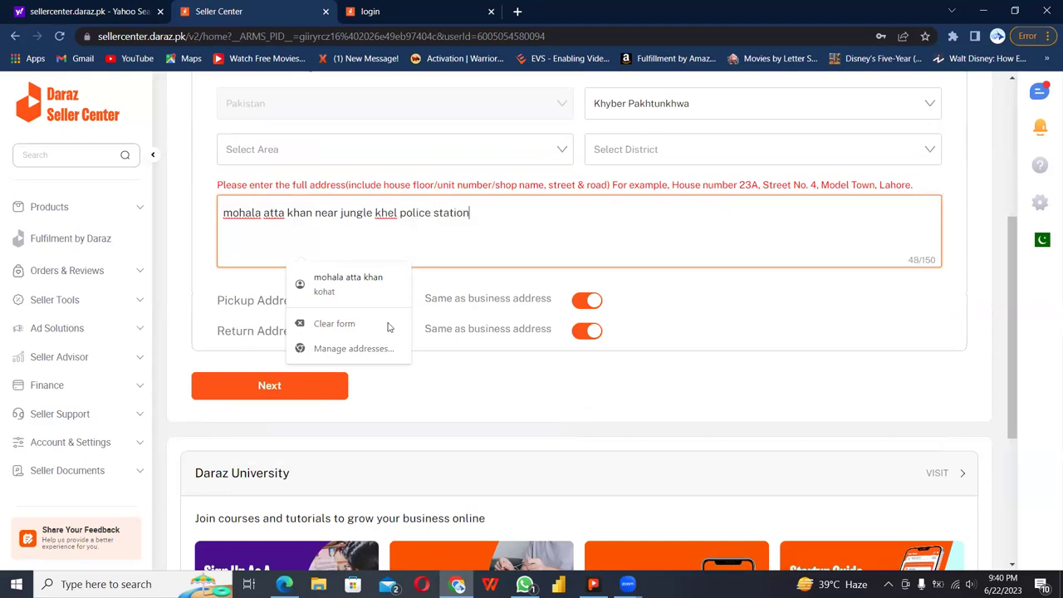
{"action": "left_click", "coordinate": [305, 370]}
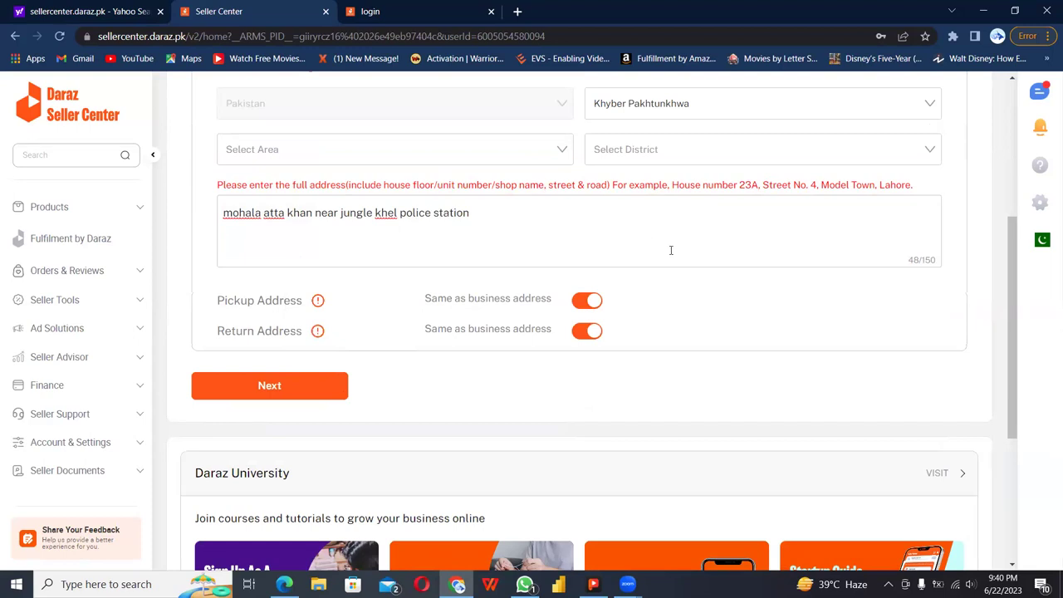
{"action": "scroll", "coordinate": [871, 343], "scroll_direction": "up", "scroll_amount": 2}
{"action": "scroll", "coordinate": [878, 325], "scroll_direction": "up", "scroll_amount": 1}
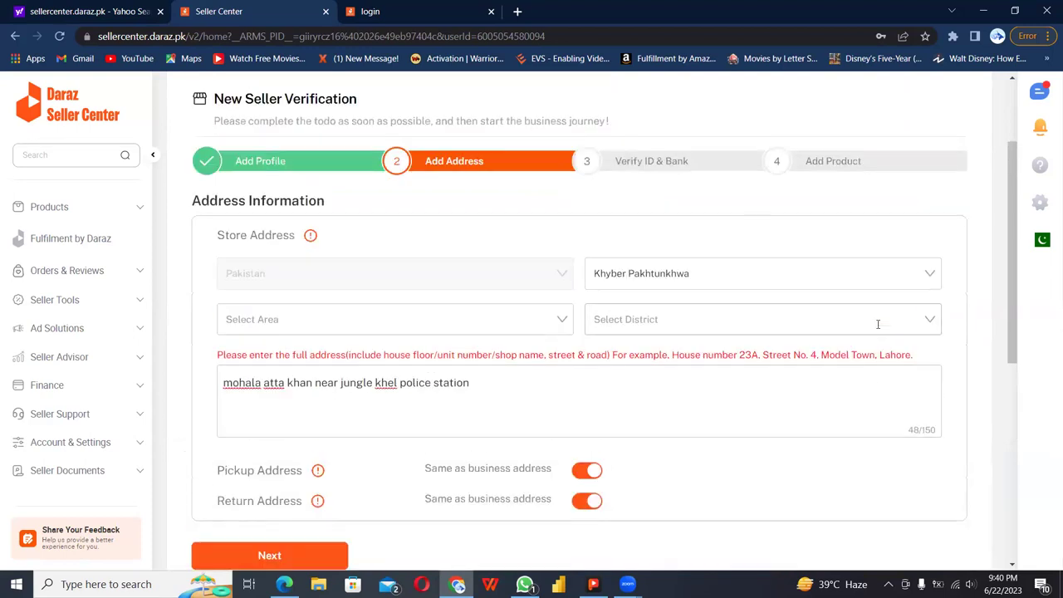
- Open the district list, try the saved address autofill, then close the lists unchanged
{"action": "left_click", "coordinate": [722, 323]}
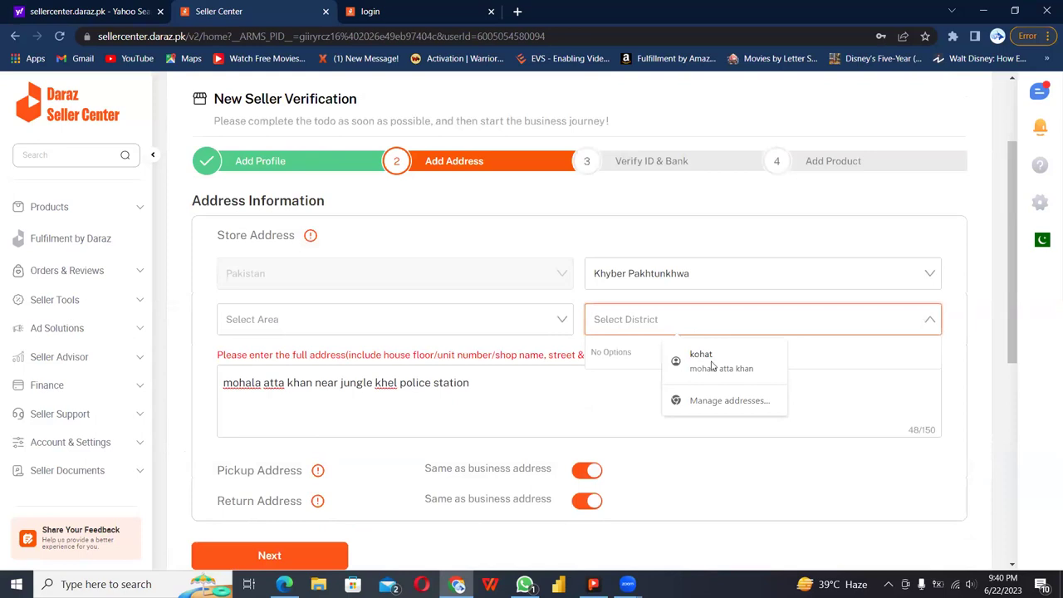
{"action": "left_click", "coordinate": [711, 365]}
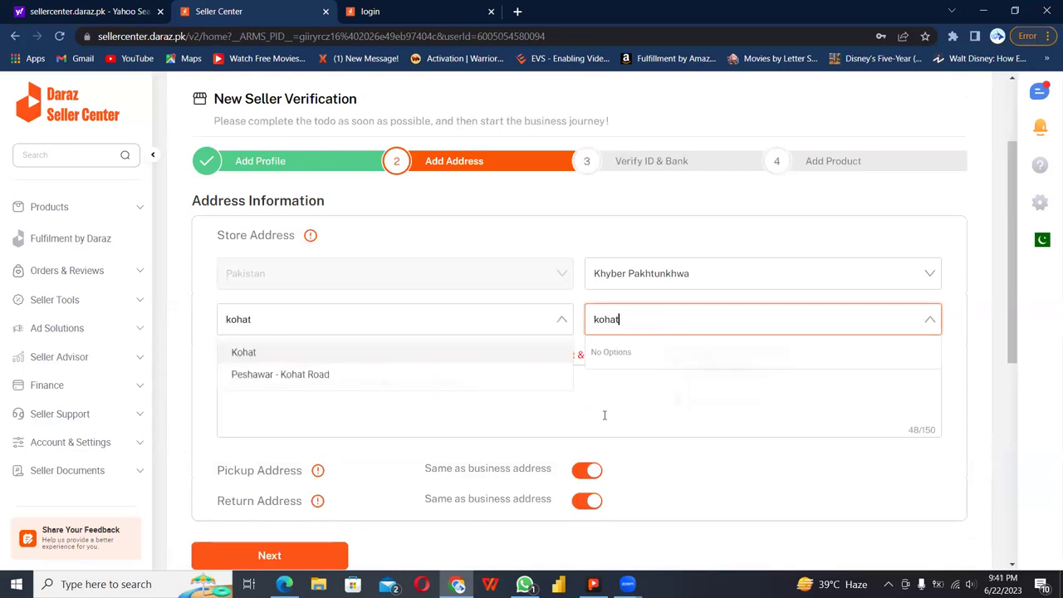
{"action": "left_click", "coordinate": [446, 449]}
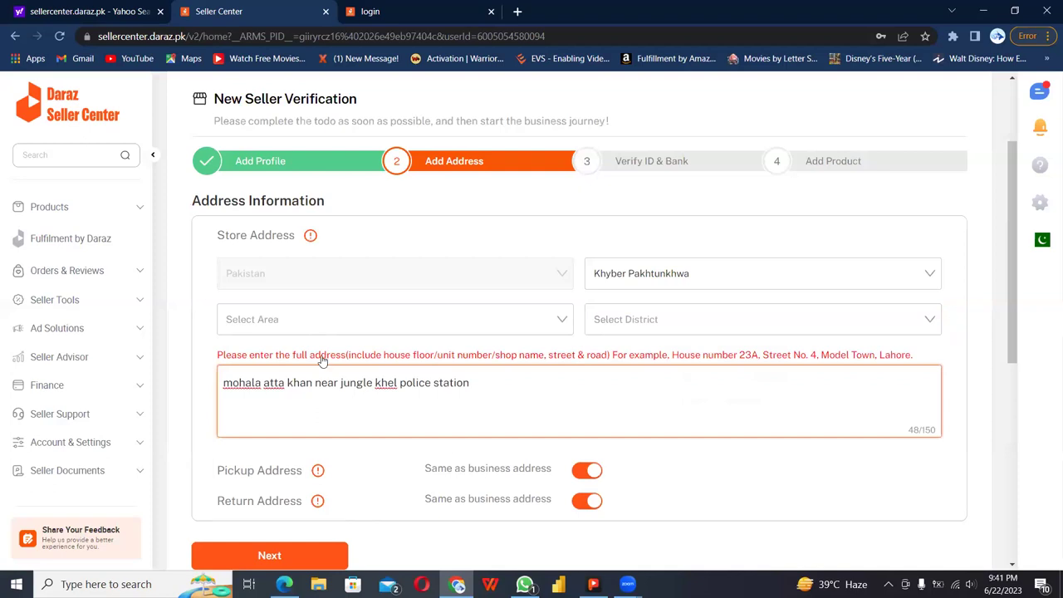
{"action": "scroll", "coordinate": [324, 355], "scroll_direction": "down", "scroll_amount": 2}
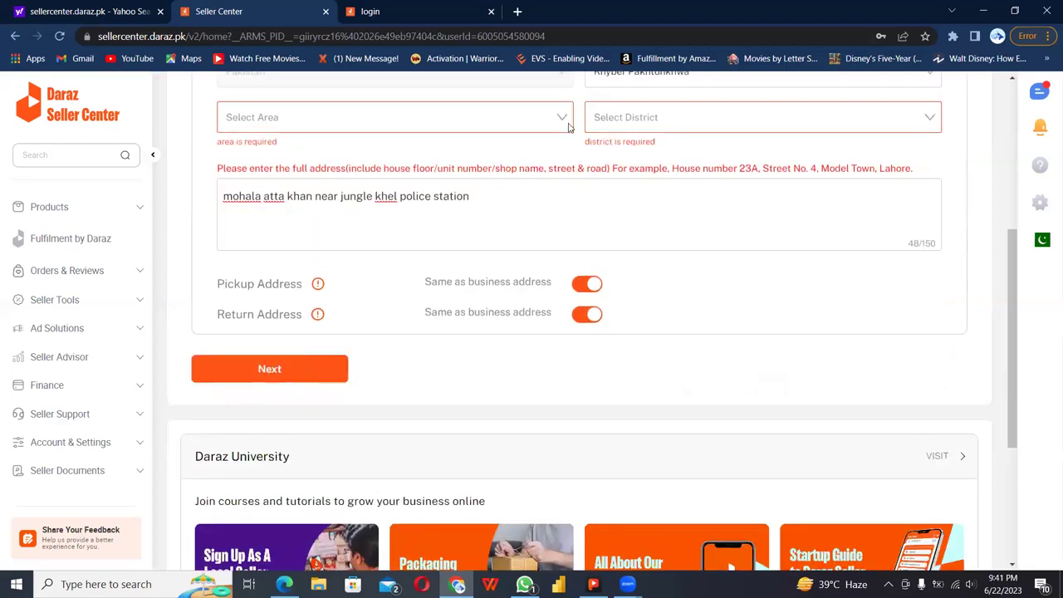
{"action": "scroll", "coordinate": [568, 331], "scroll_direction": "up", "scroll_amount": 2}
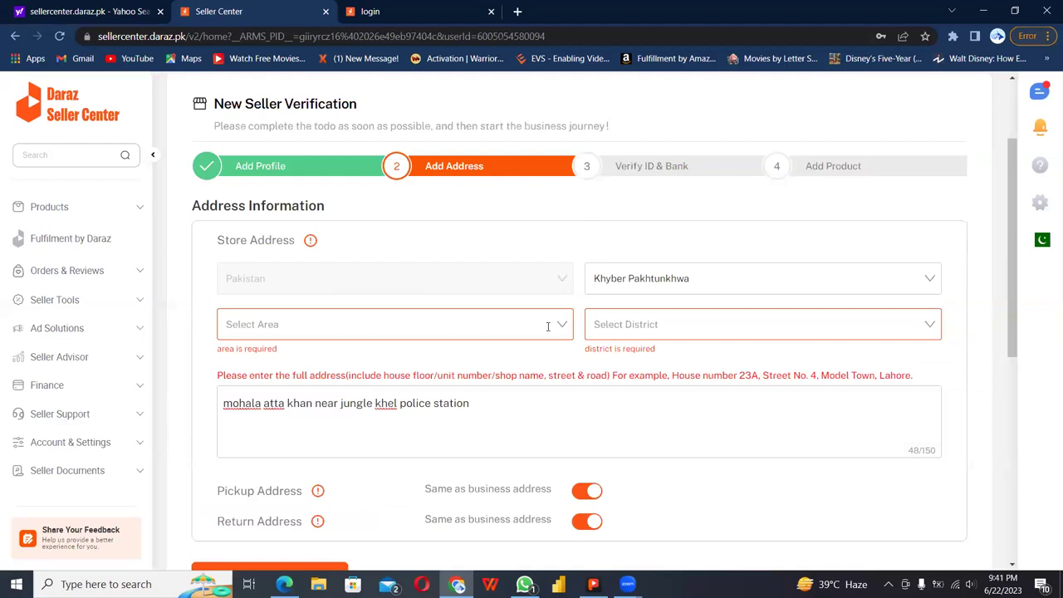
- Browse the Select Area list, close it without choosing, and retry the autofill suggestion
{"action": "left_click", "coordinate": [370, 326]}
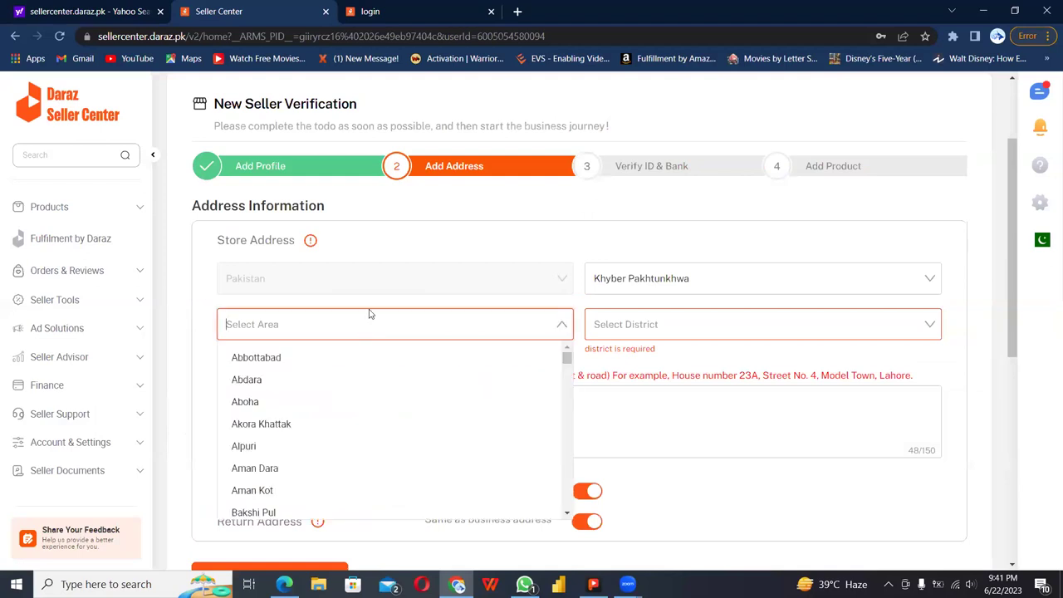
{"action": "scroll", "coordinate": [371, 314], "scroll_direction": "down", "scroll_amount": 2}
{"action": "scroll", "coordinate": [356, 429], "scroll_direction": "up", "scroll_amount": 3}
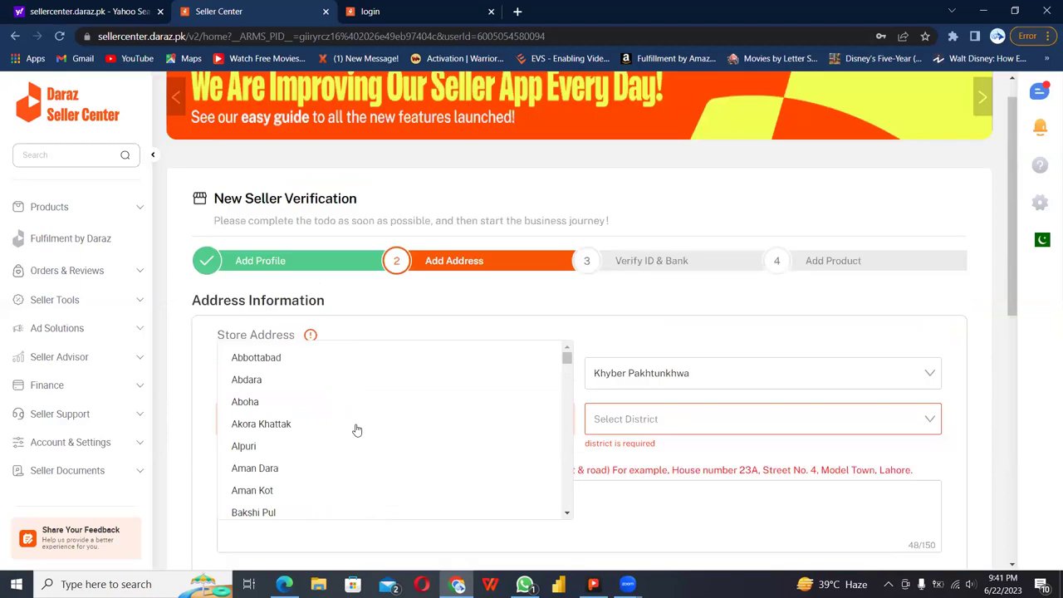
{"action": "scroll", "coordinate": [357, 429], "scroll_direction": "down", "scroll_amount": 3}
{"action": "scroll", "coordinate": [374, 363], "scroll_direction": "down", "scroll_amount": 5}
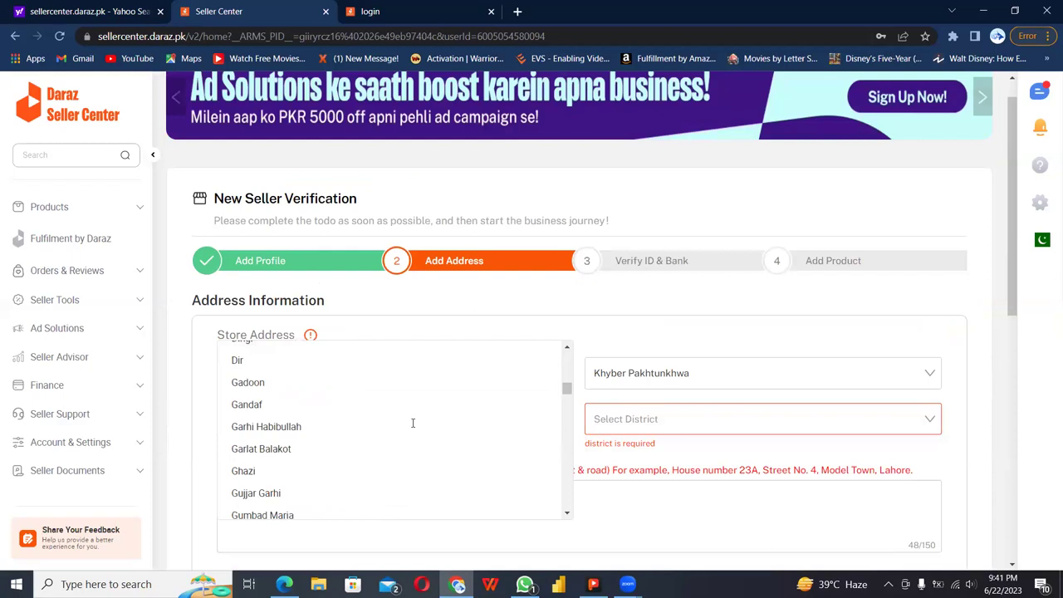
{"action": "key", "text": "Escape"}
{"action": "key", "text": "Down"}
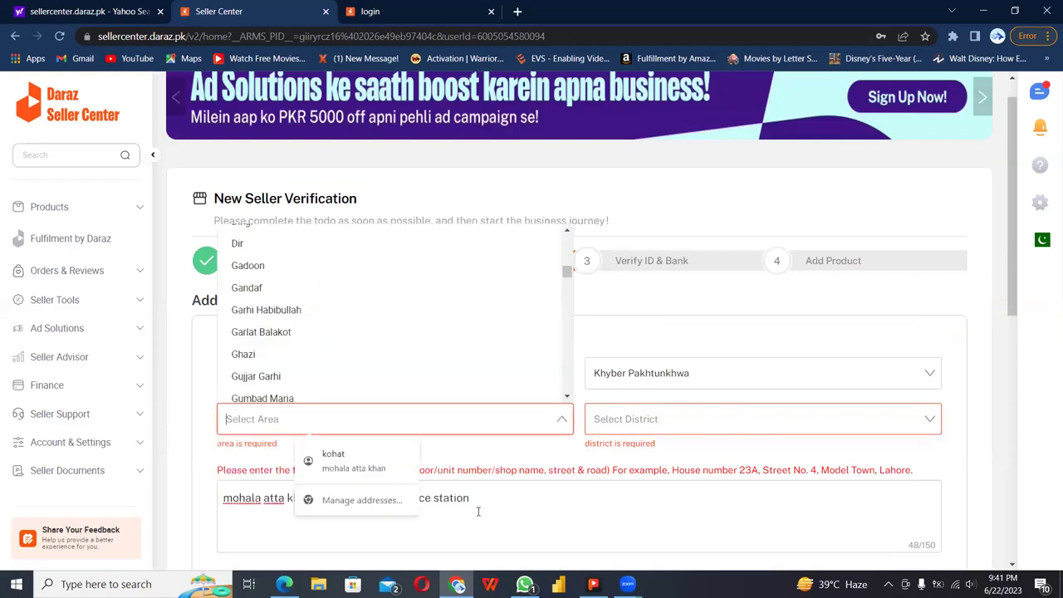
{"action": "left_click", "coordinate": [365, 459]}
{"action": "scroll", "coordinate": [387, 363], "scroll_direction": "down", "scroll_amount": 3}
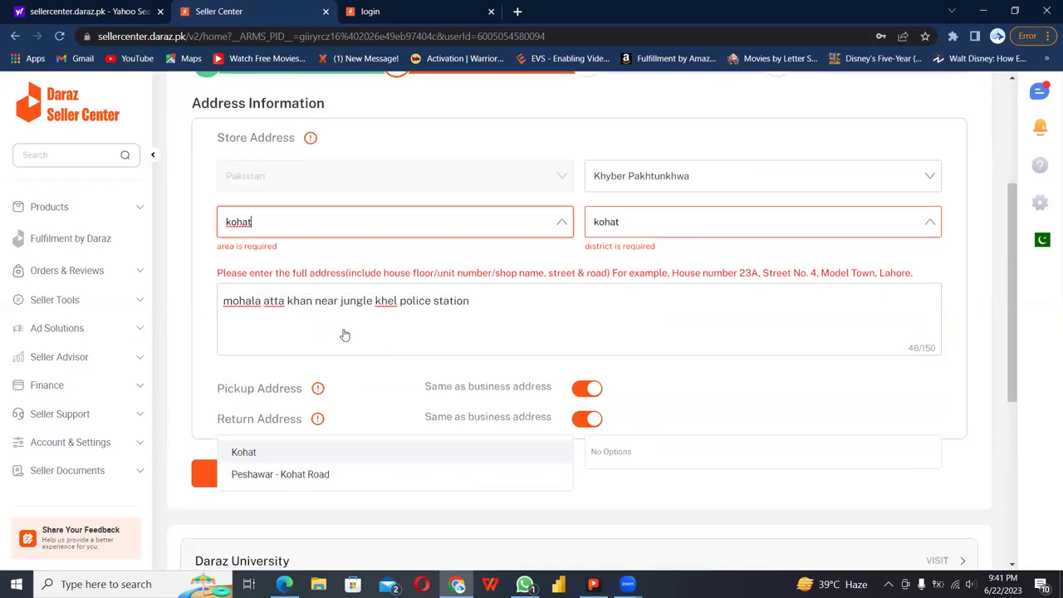
{"action": "scroll", "coordinate": [335, 339], "scroll_direction": "down", "scroll_amount": 2}
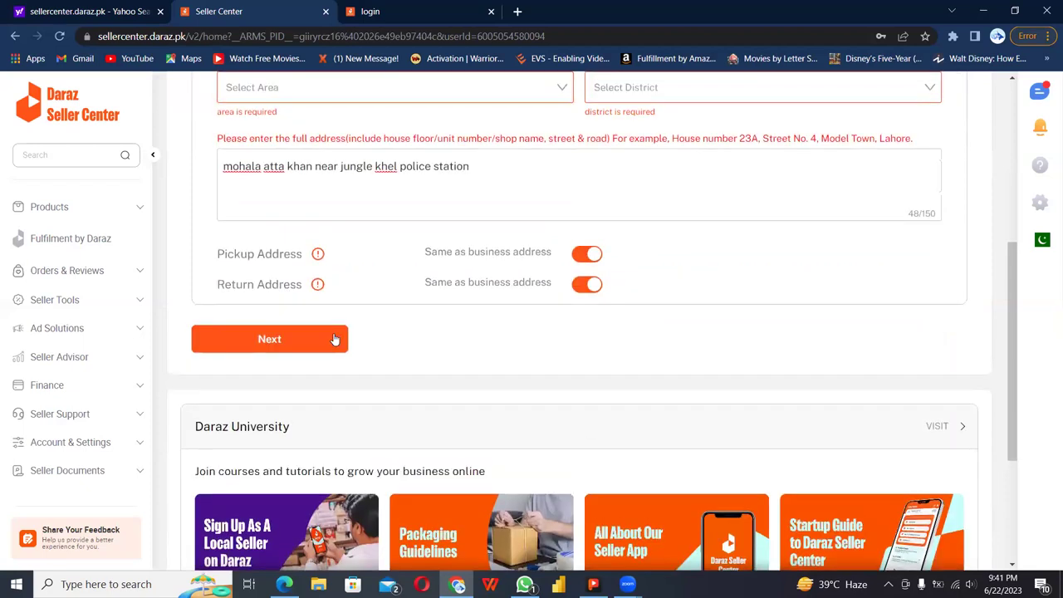
{"action": "scroll", "coordinate": [334, 339], "scroll_direction": "up", "scroll_amount": 2}
{"action": "scroll", "coordinate": [335, 339], "scroll_direction": "up", "scroll_amount": 1}
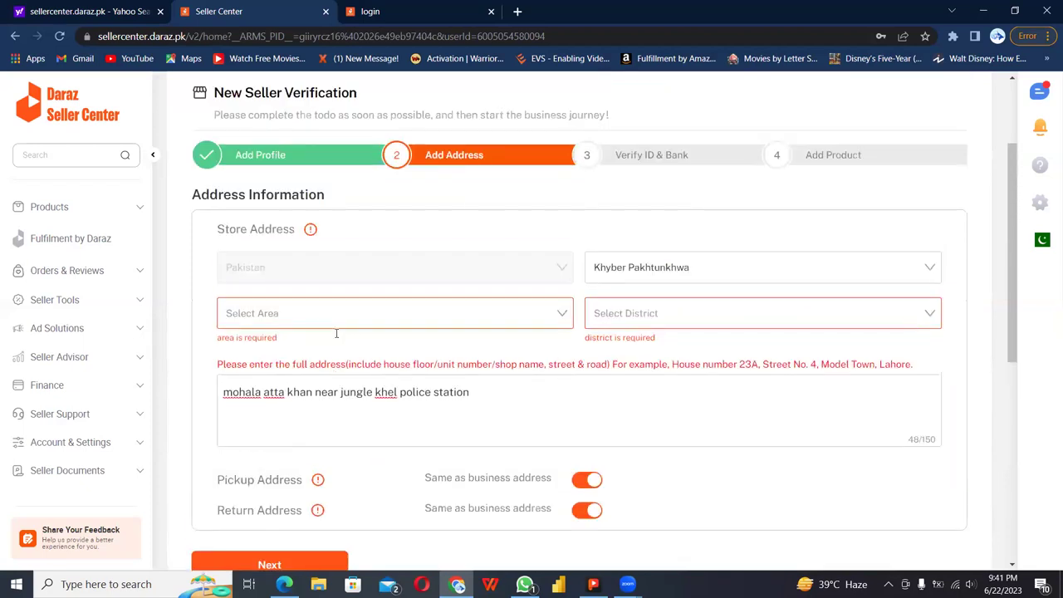
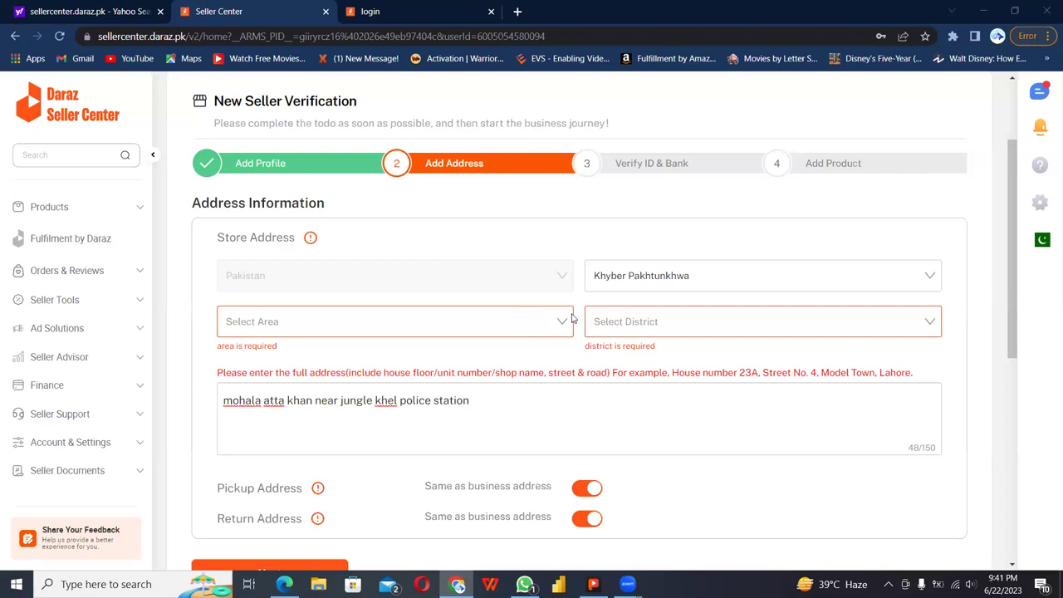
- Choose Kohat as the store address area
{"action": "left_click", "coordinate": [558, 327]}
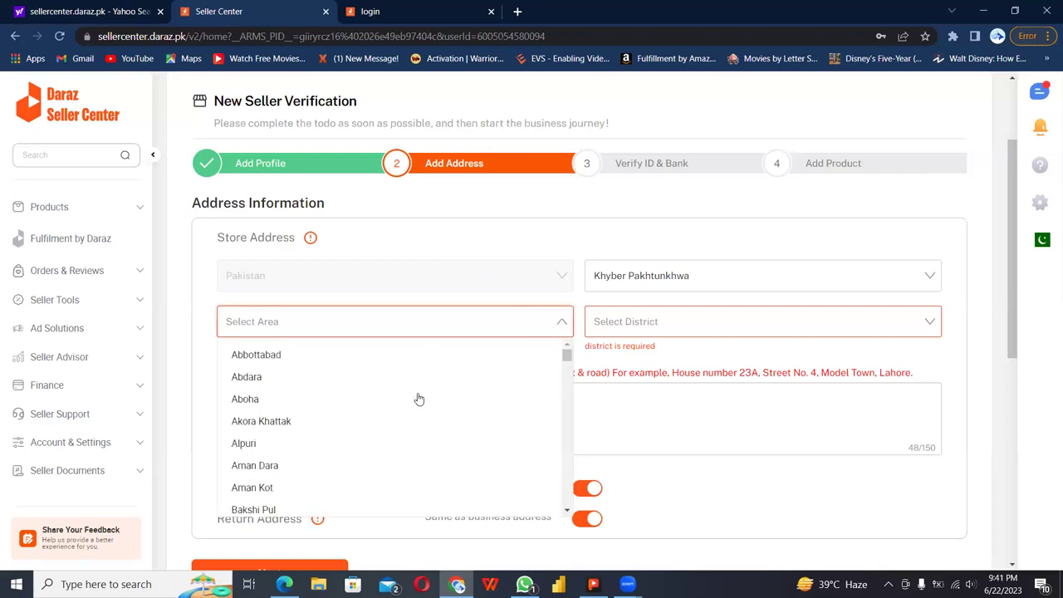
{"action": "scroll", "coordinate": [420, 399], "scroll_direction": "down", "scroll_amount": 1}
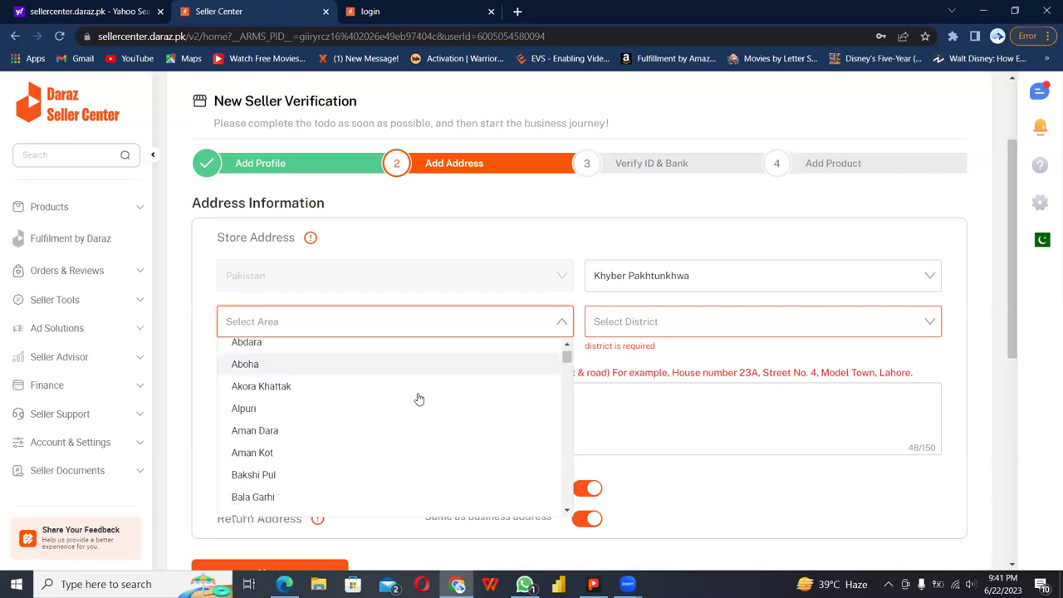
{"action": "scroll", "coordinate": [420, 399], "scroll_direction": "down", "scroll_amount": 3}
{"action": "scroll", "coordinate": [419, 400], "scroll_direction": "down", "scroll_amount": 3}
{"action": "scroll", "coordinate": [419, 399], "scroll_direction": "up", "scroll_amount": 3}
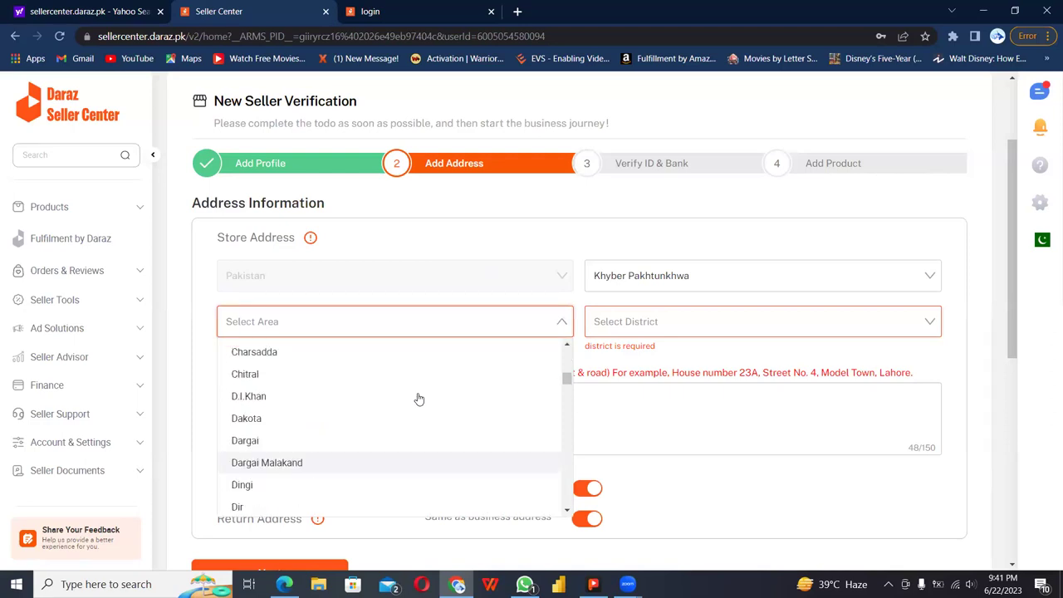
{"action": "scroll", "coordinate": [419, 399], "scroll_direction": "up", "scroll_amount": 3}
{"action": "scroll", "coordinate": [419, 399], "scroll_direction": "down", "scroll_amount": 1}
{"action": "scroll", "coordinate": [420, 400], "scroll_direction": "down", "scroll_amount": 3}
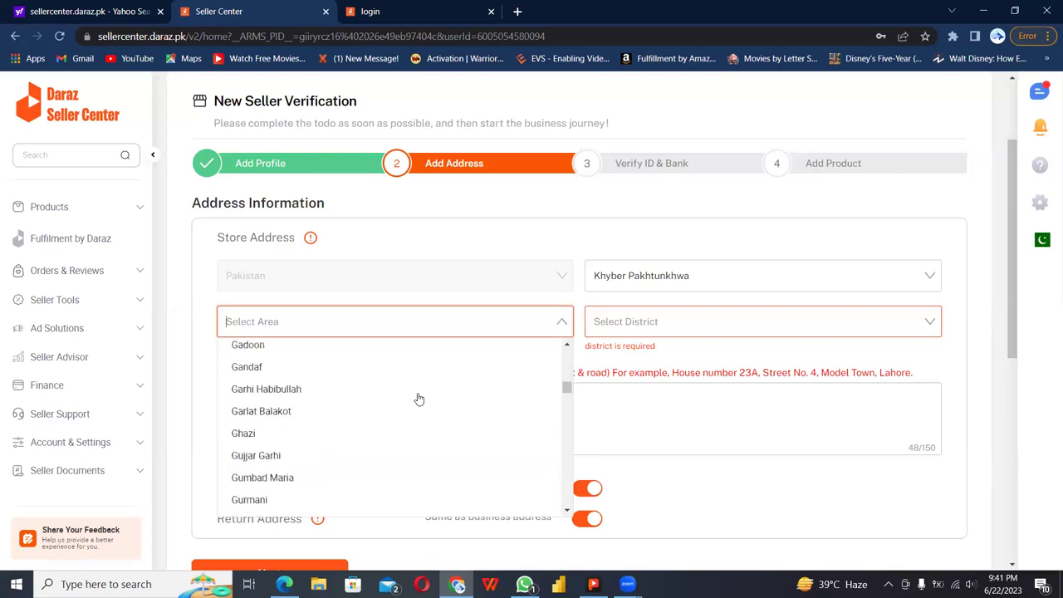
{"action": "scroll", "coordinate": [419, 399], "scroll_direction": "down", "scroll_amount": 2}
{"action": "scroll", "coordinate": [419, 399], "scroll_direction": "down", "scroll_amount": 3}
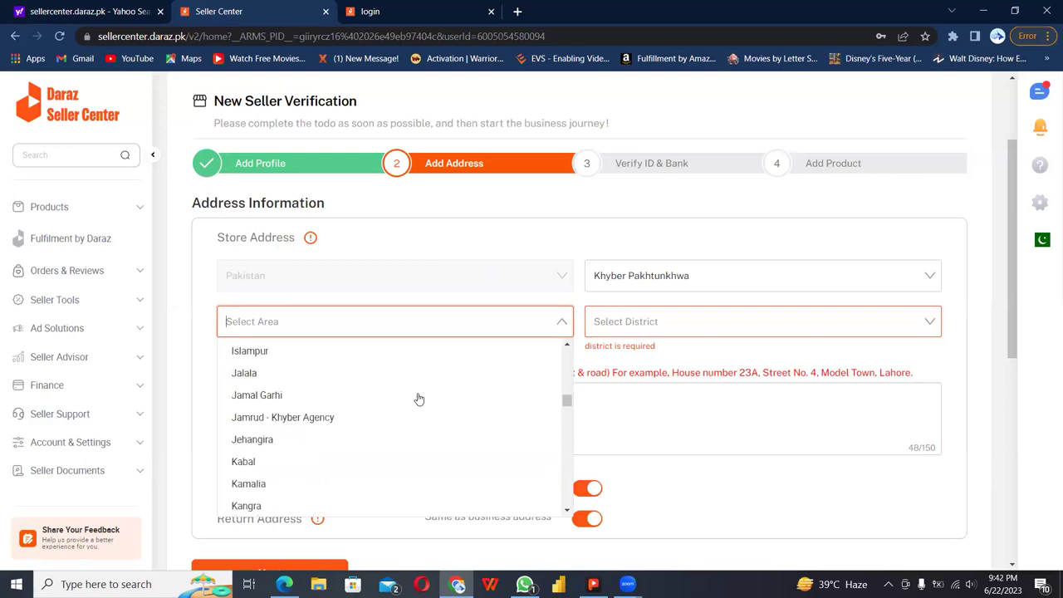
{"action": "scroll", "coordinate": [420, 400], "scroll_direction": "down", "scroll_amount": 2}
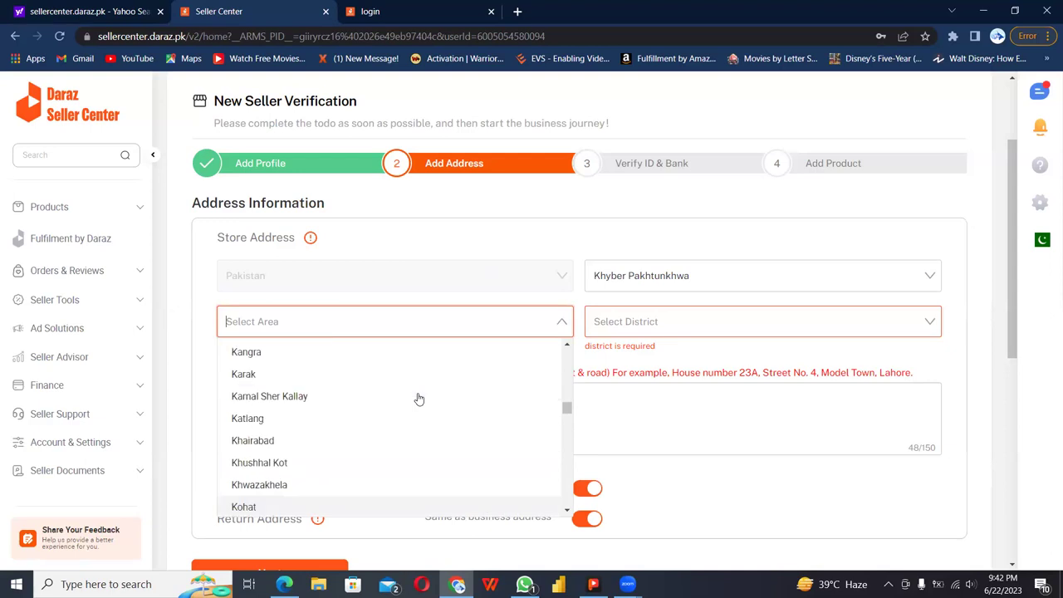
{"action": "scroll", "coordinate": [420, 400], "scroll_direction": "down", "scroll_amount": 1}
{"action": "scroll", "coordinate": [408, 399], "scroll_direction": "down", "scroll_amount": 3}
{"action": "key", "text": "Return"}
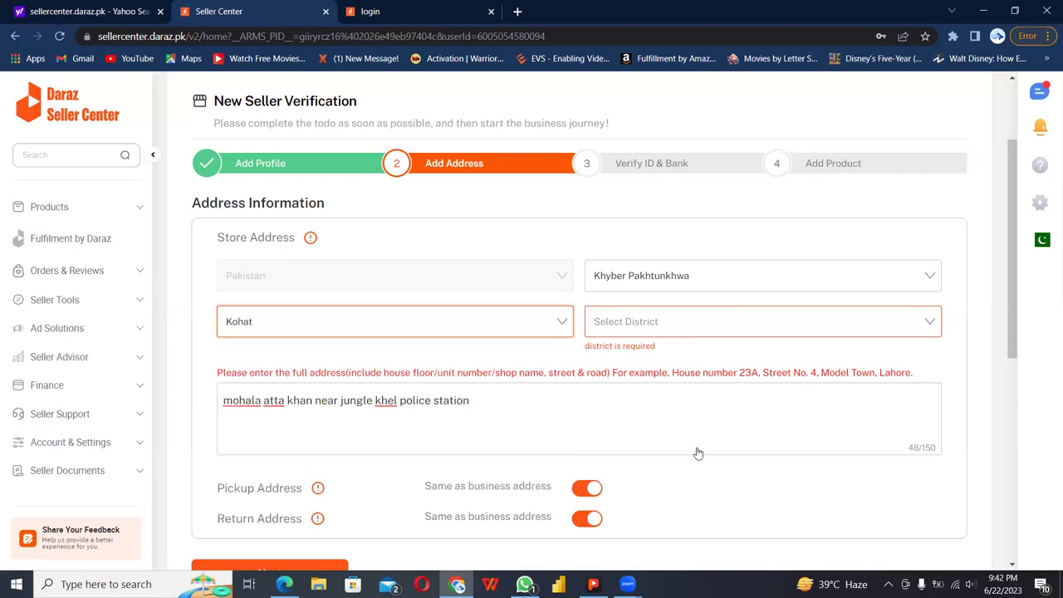
- Set the district to Jangal Khel and submit the address
{"action": "left_click", "coordinate": [688, 336]}
{"action": "type", "text": "k"}
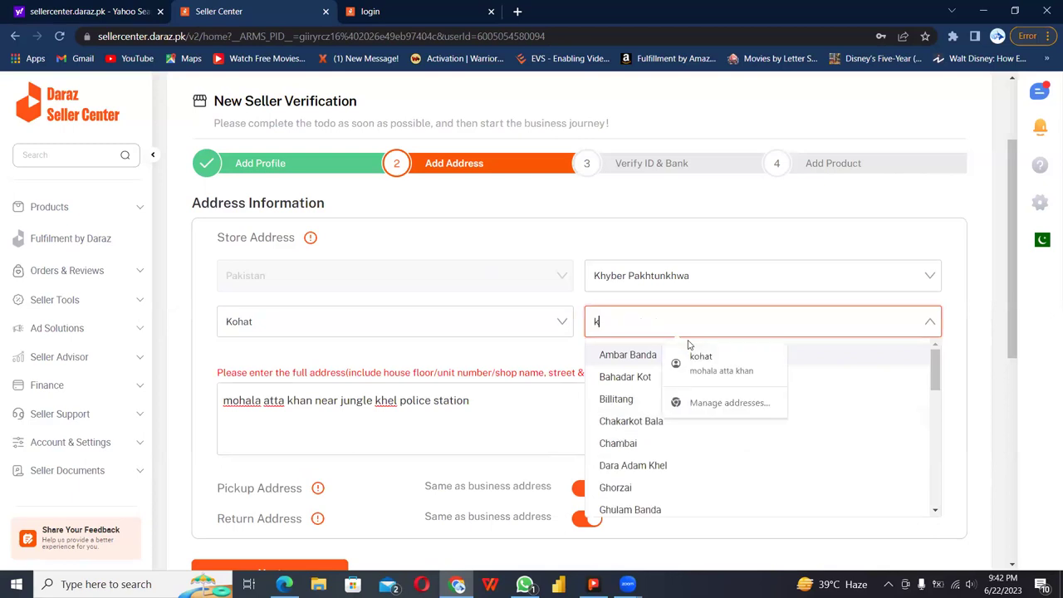
{"action": "type", "text": "ohat"}
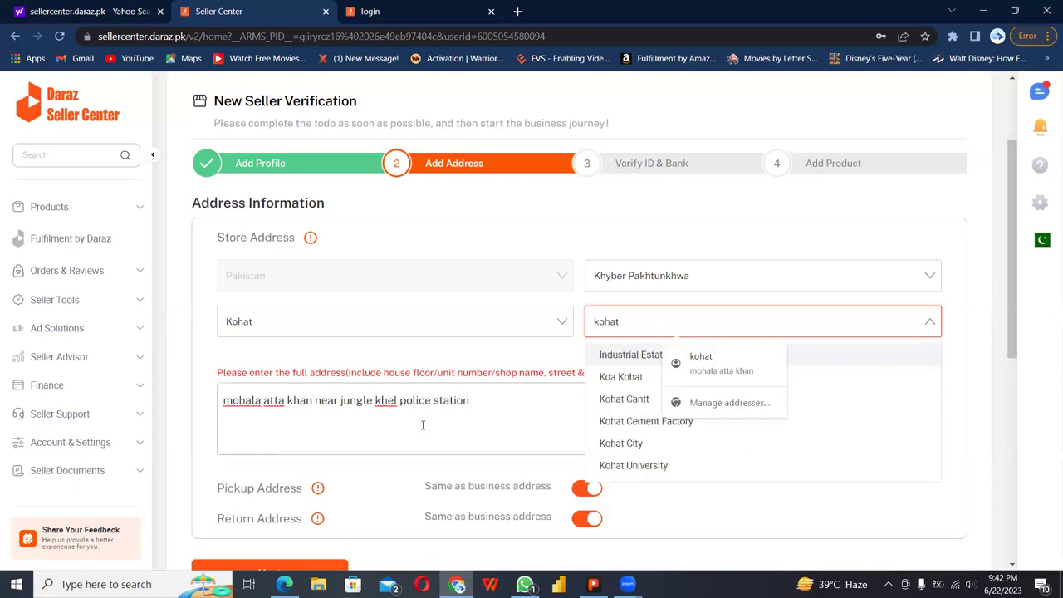
{"action": "left_click", "coordinate": [422, 425]}
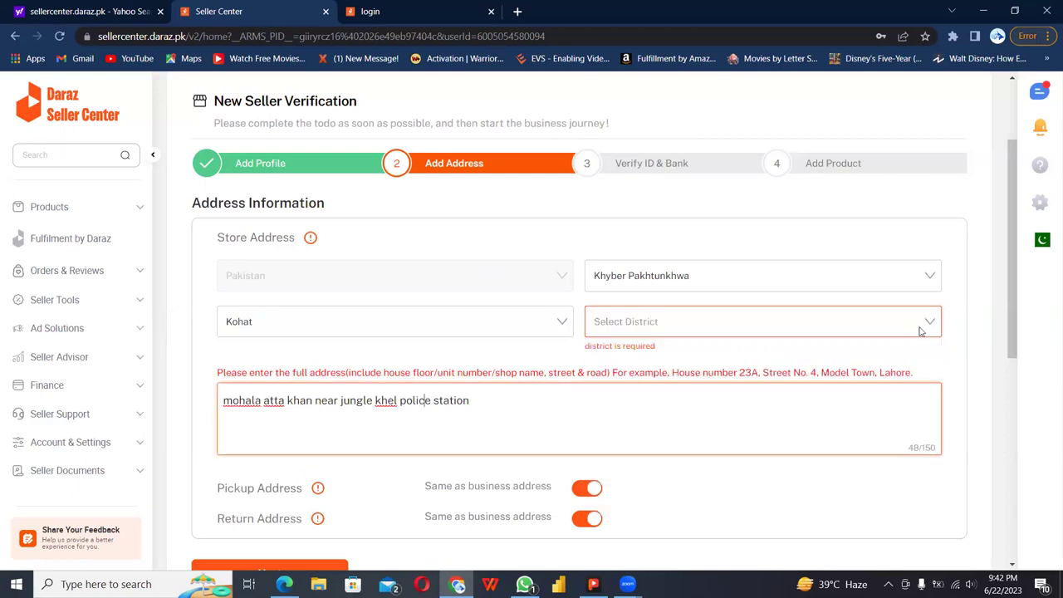
{"action": "key", "text": "shift+Tab"}
{"action": "scroll", "coordinate": [697, 420], "scroll_direction": "down", "scroll_amount": 3}
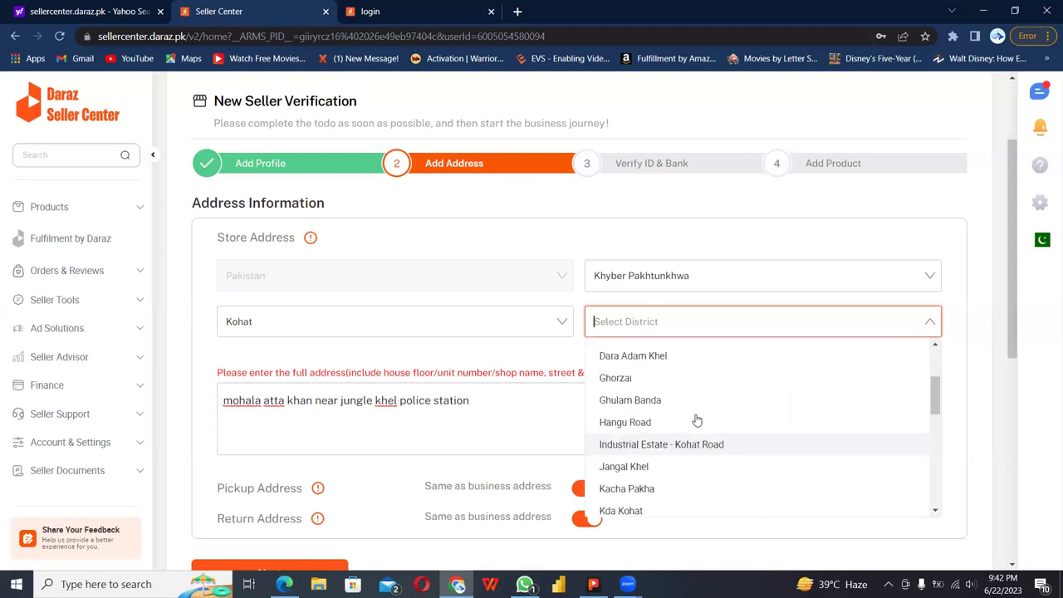
{"action": "scroll", "coordinate": [696, 420], "scroll_direction": "down", "scroll_amount": 3}
{"action": "scroll", "coordinate": [696, 420], "scroll_direction": "up", "scroll_amount": 2}
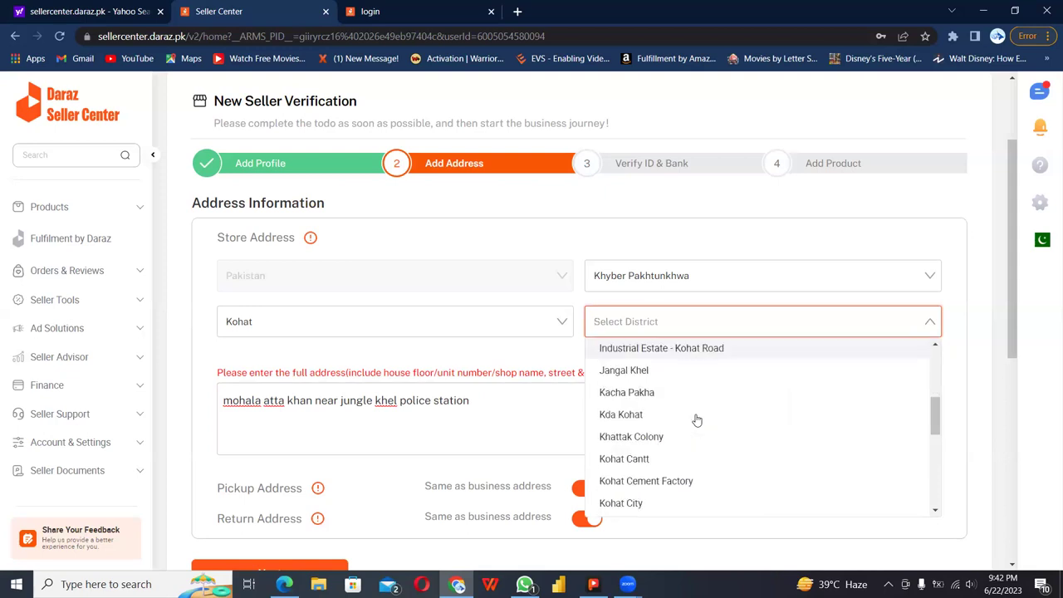
{"action": "left_click", "coordinate": [664, 389]}
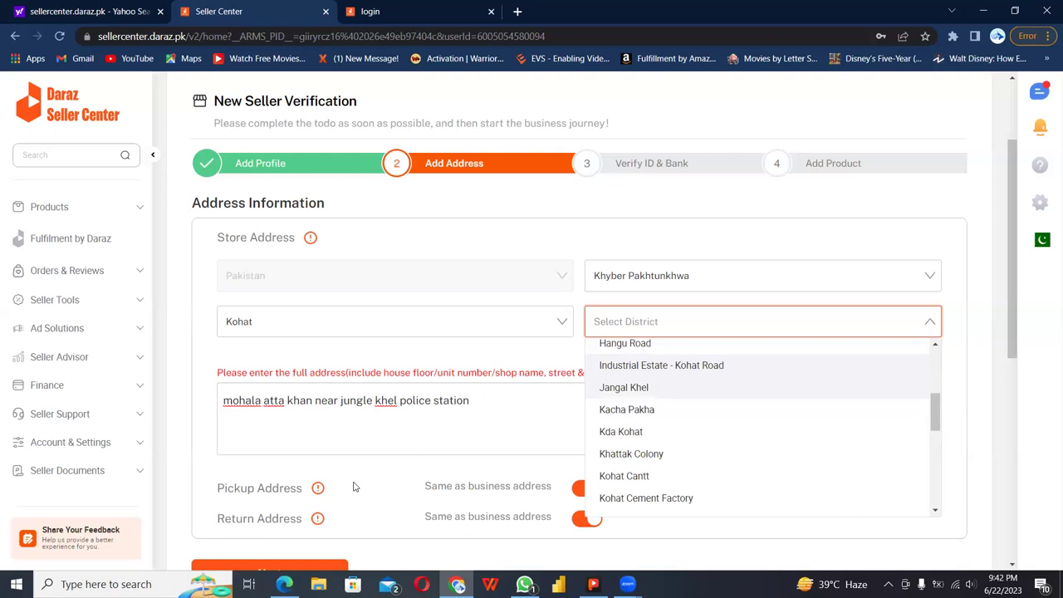
{"action": "scroll", "coordinate": [325, 496], "scroll_direction": "down", "scroll_amount": 1}
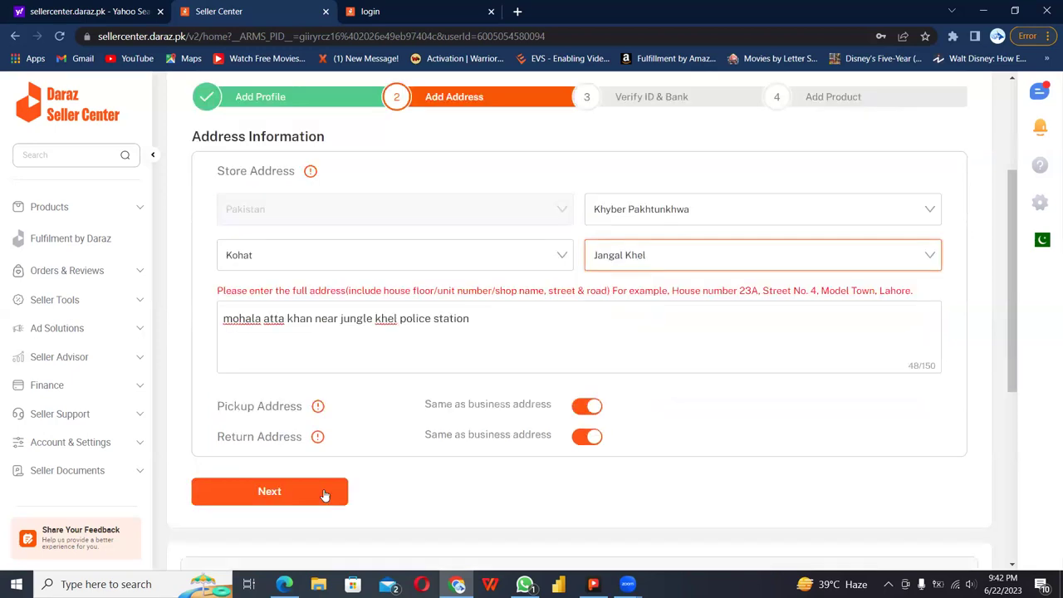
{"action": "left_click", "coordinate": [324, 495]}
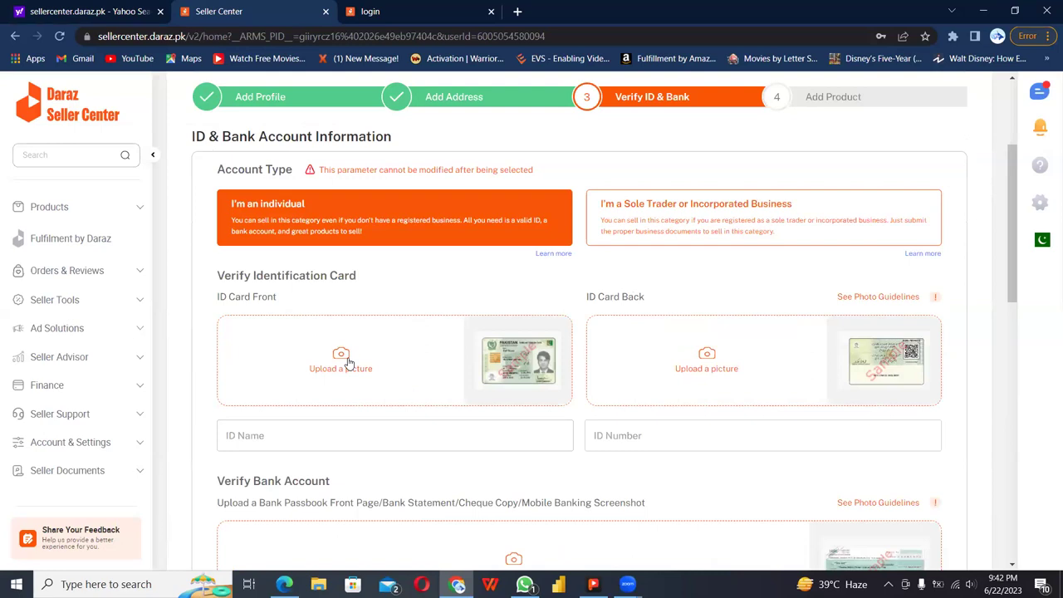
- Upload CamScanner 06-22-2023 20.53_1.jpg from Local Disk (D:) as the ID card front
{"action": "left_click", "coordinate": [343, 361]}
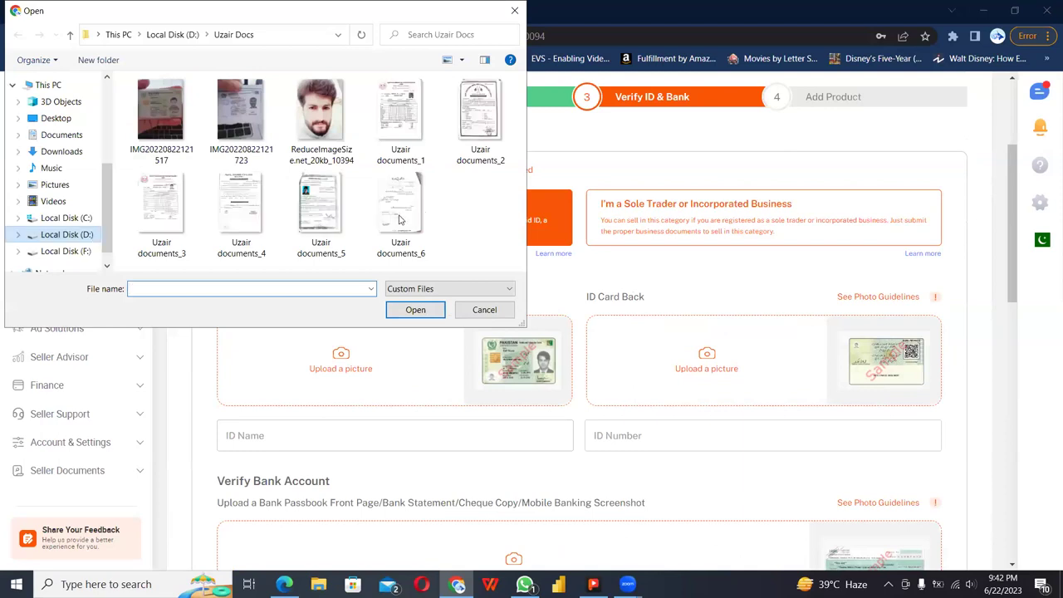
{"action": "key", "text": "alt+Up"}
{"action": "left_click", "coordinate": [394, 203]}
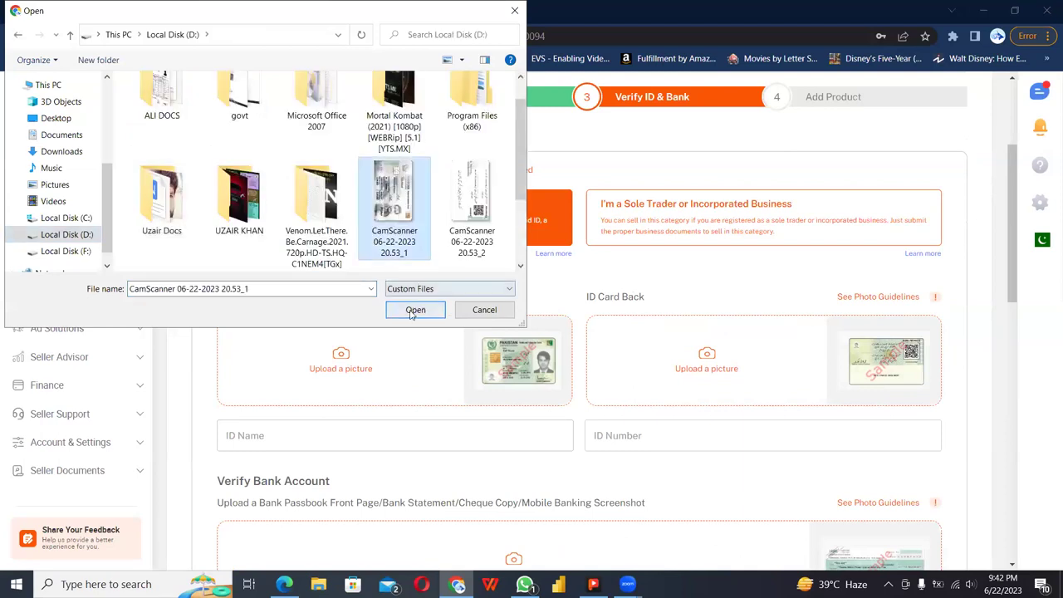
{"action": "key", "text": "Return"}
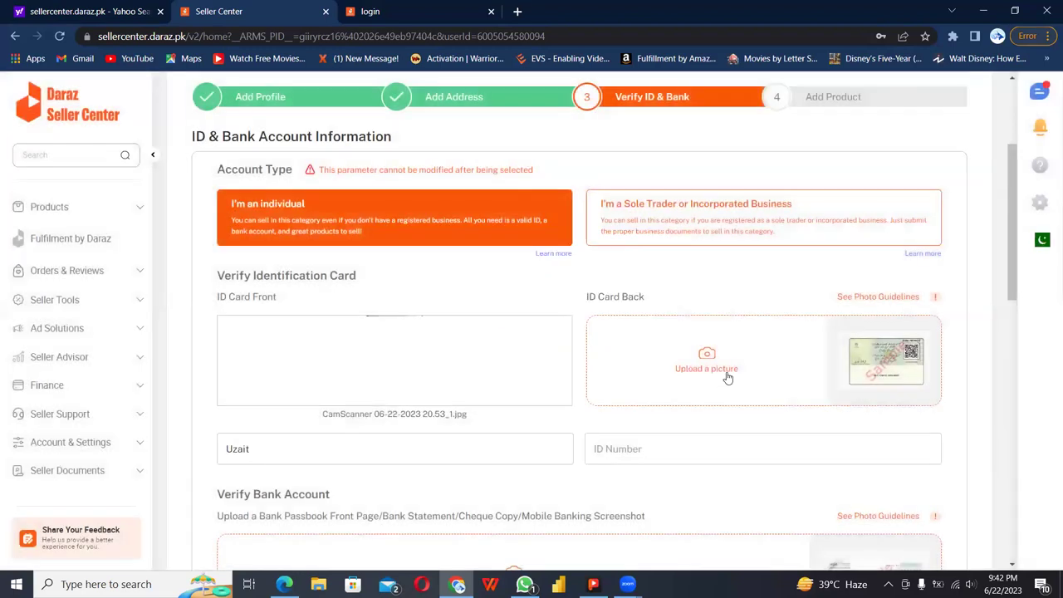
- Upload CamScanner 06-22-2023 20.53_2.jpg as the ID card back
{"action": "left_click", "coordinate": [713, 375]}
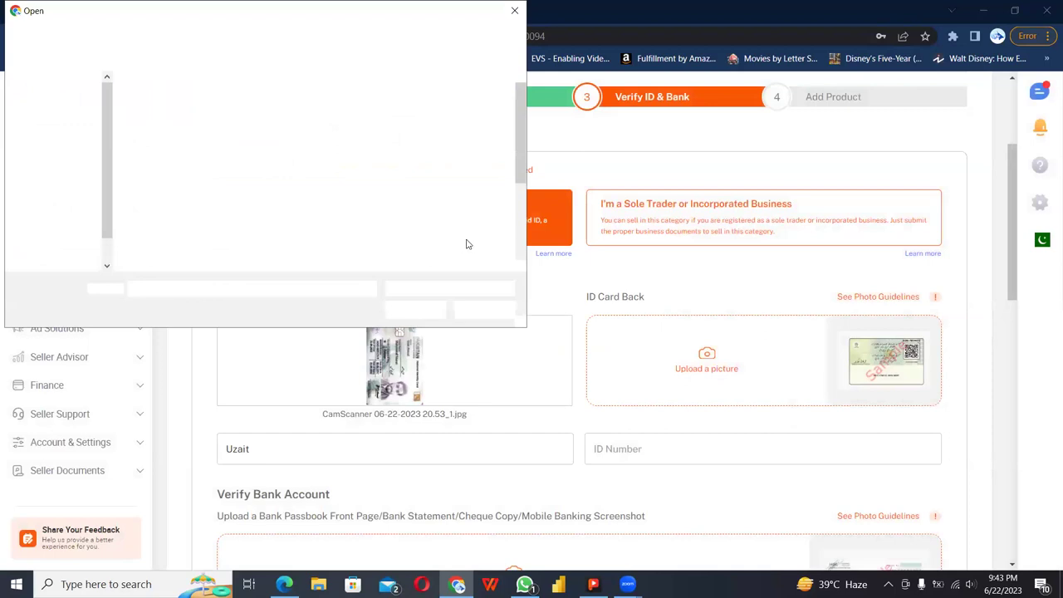
{"action": "left_click", "coordinate": [415, 309]}
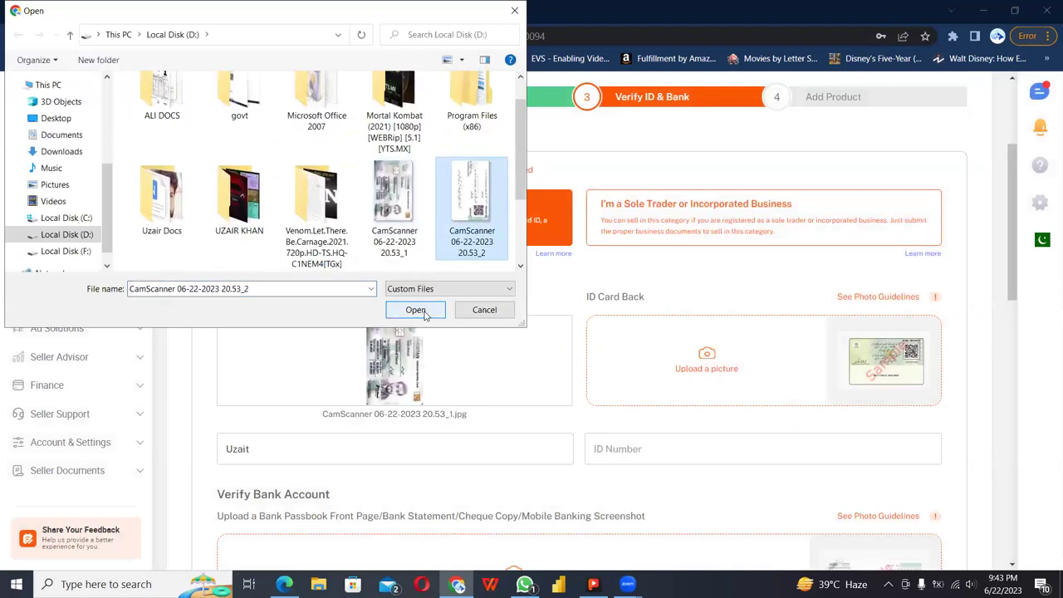
{"action": "left_click", "coordinate": [417, 311]}
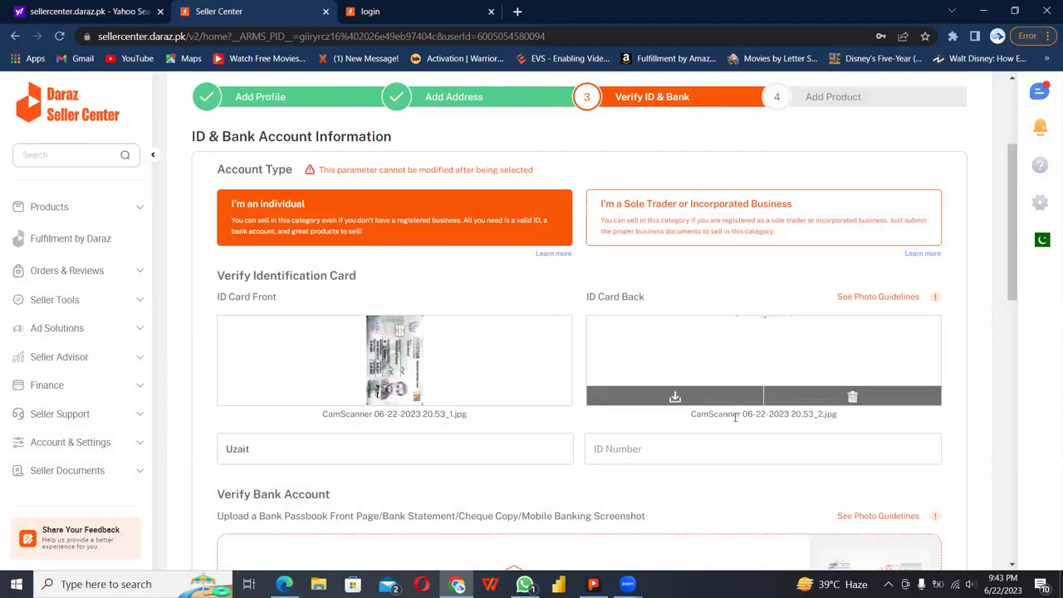
- Scroll down the verification form to the Verify Bank Account section
{"action": "scroll", "coordinate": [653, 353], "scroll_direction": "down", "scroll_amount": 1}
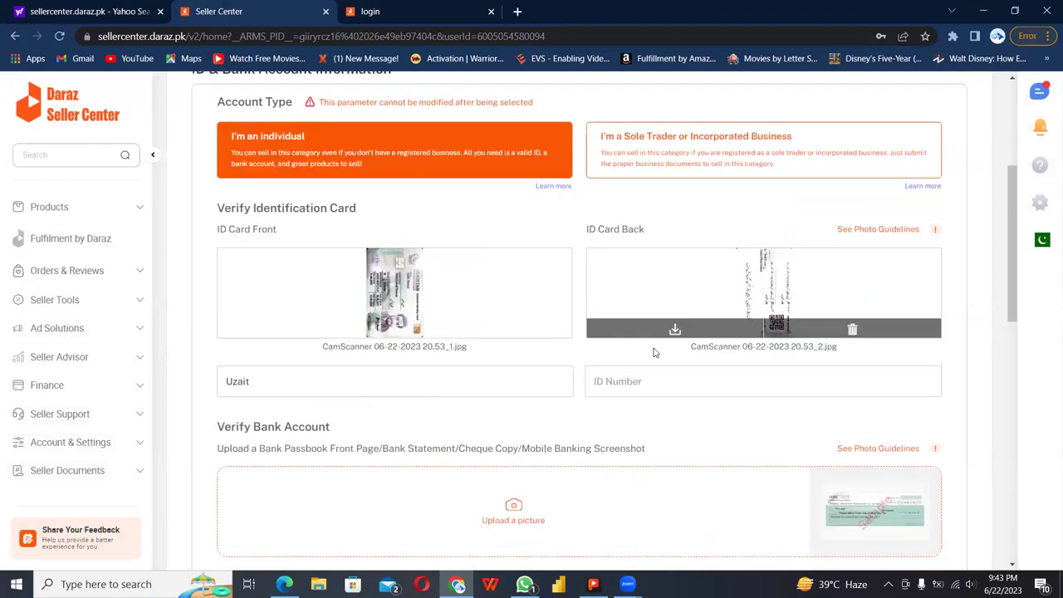
{"action": "scroll", "coordinate": [654, 353], "scroll_direction": "down", "scroll_amount": 2}
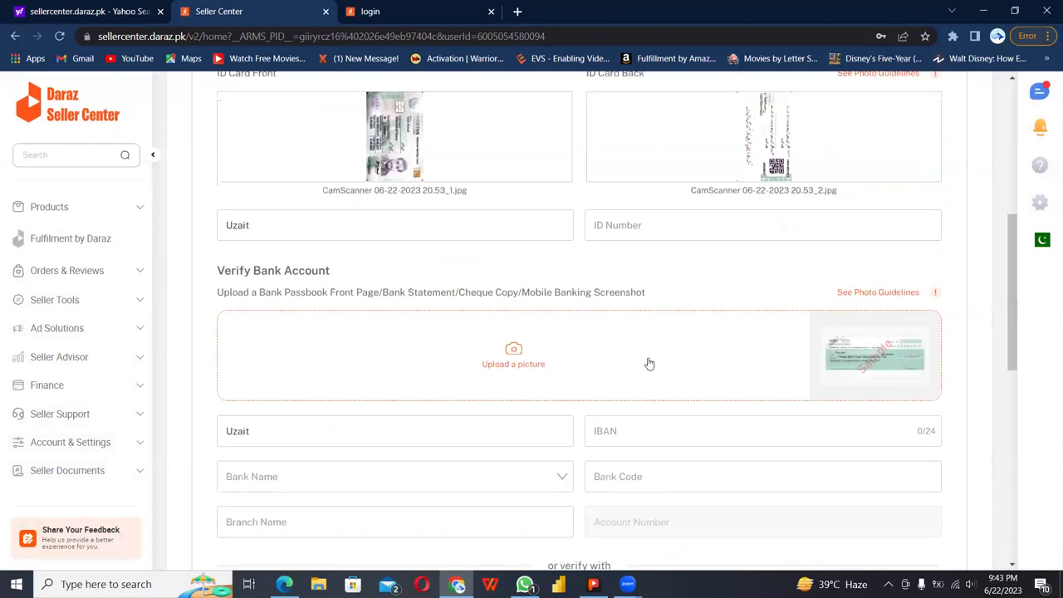
{"action": "scroll", "coordinate": [650, 363], "scroll_direction": "down", "scroll_amount": 1}
{"action": "scroll", "coordinate": [756, 347], "scroll_direction": "down", "scroll_amount": 1}
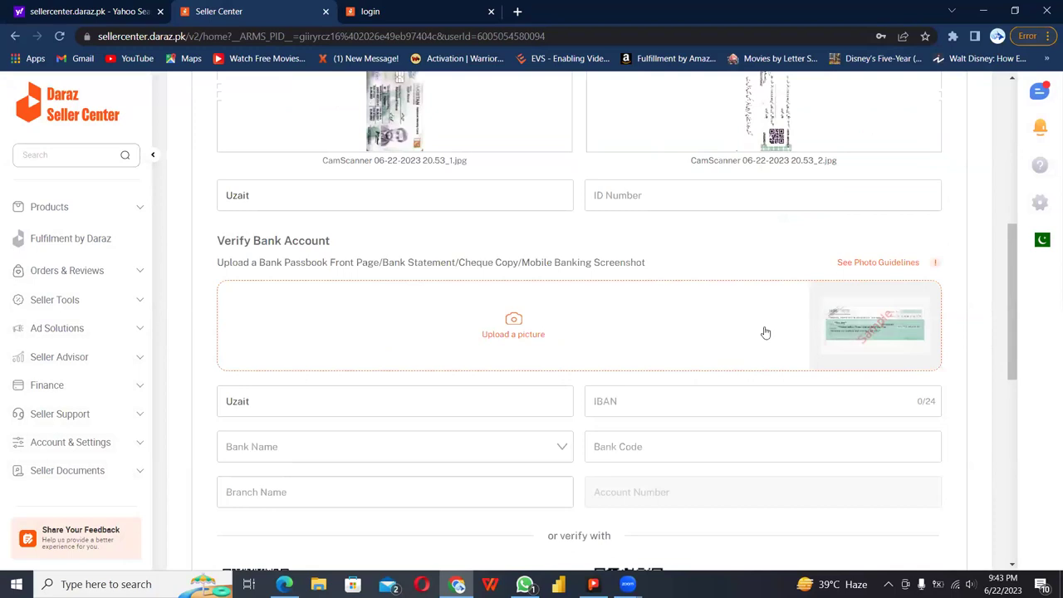
{"action": "scroll", "coordinate": [683, 322], "scroll_direction": "down", "scroll_amount": 1}
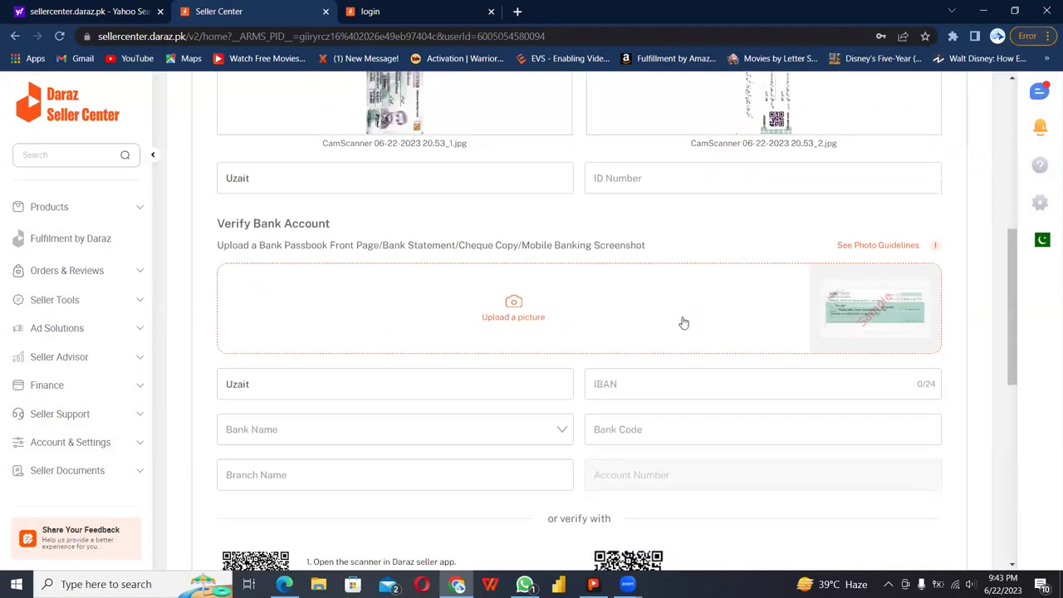
{"action": "scroll", "coordinate": [935, 398], "scroll_direction": "up", "scroll_amount": 3}
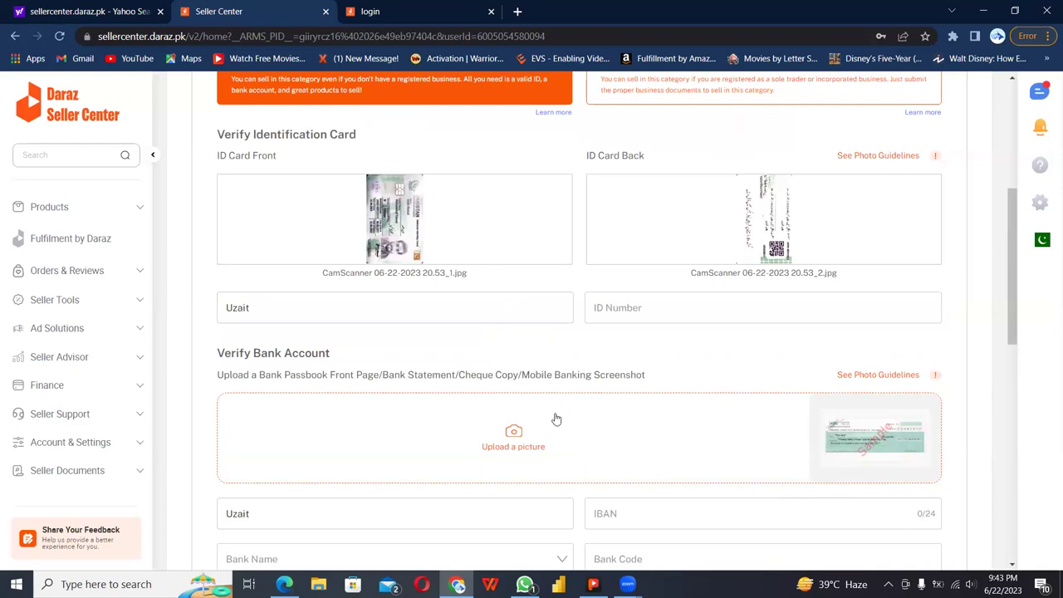
{"action": "scroll", "coordinate": [556, 411], "scroll_direction": "down", "scroll_amount": 1}
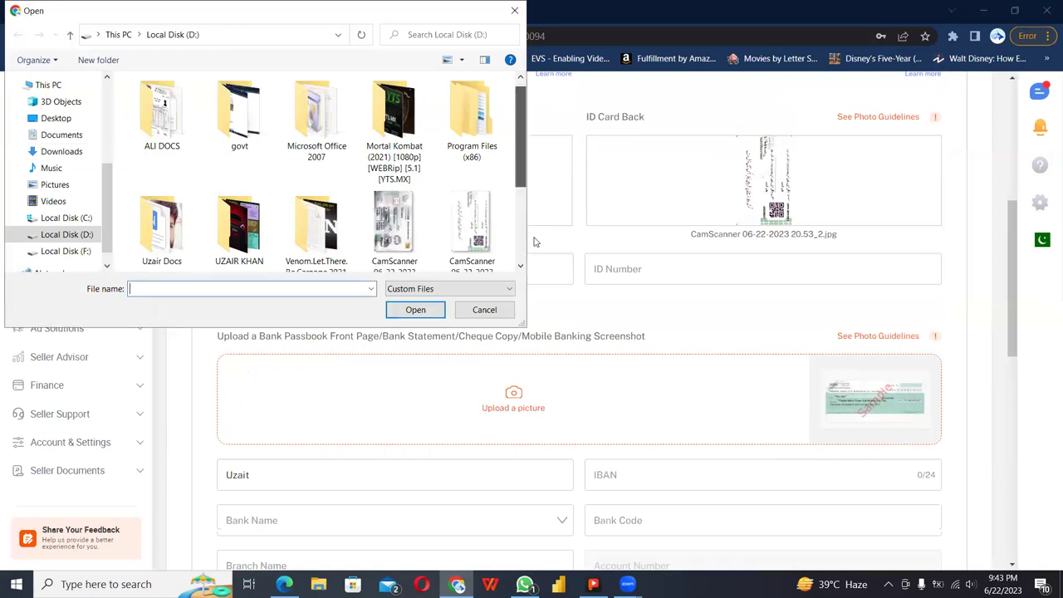
{"action": "scroll", "coordinate": [522, 241], "scroll_direction": "down", "scroll_amount": 2}
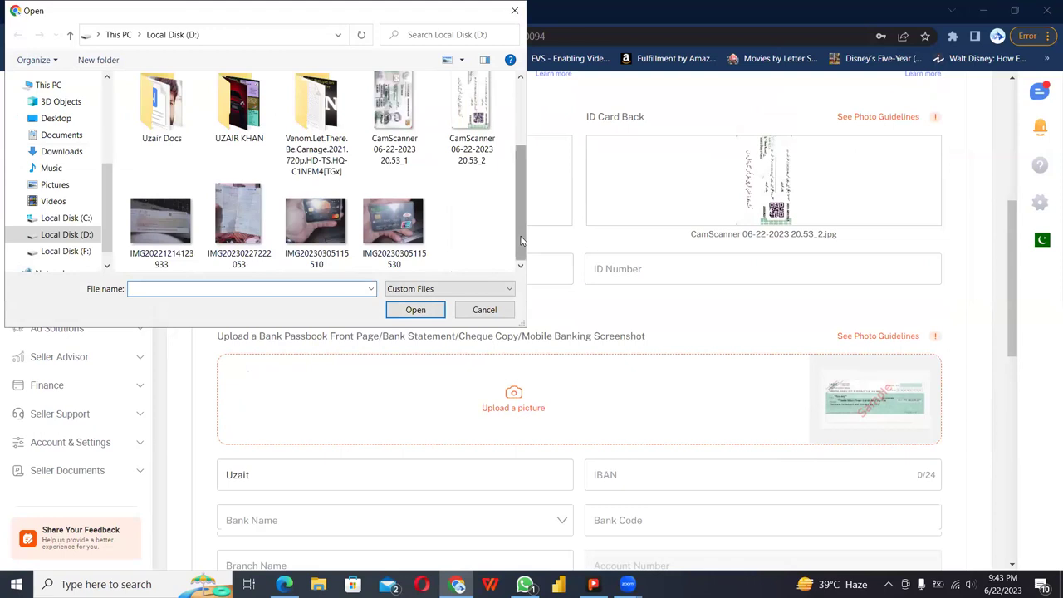
{"action": "left_click", "coordinate": [174, 238]}
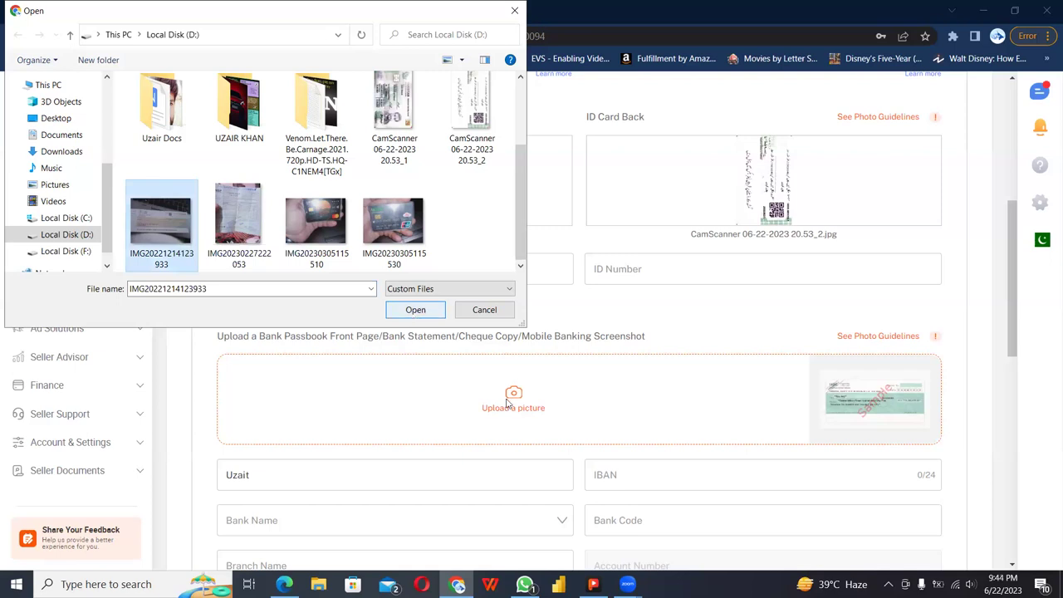
{"action": "key", "text": "Return"}
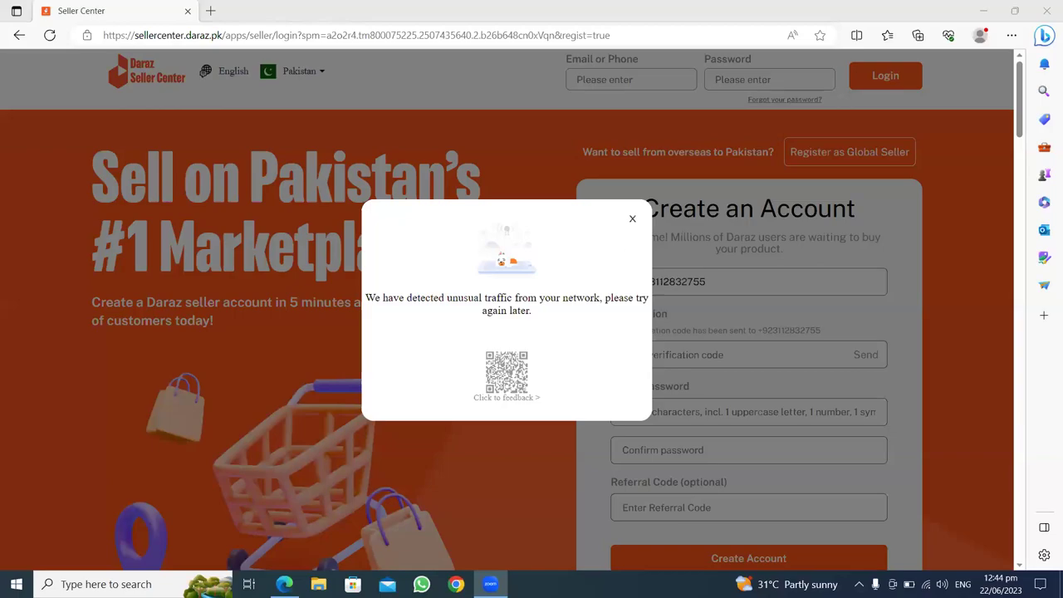
- Dismiss the unusual-traffic warning and close the Seller Center tab
{"action": "left_click", "coordinate": [632, 221]}
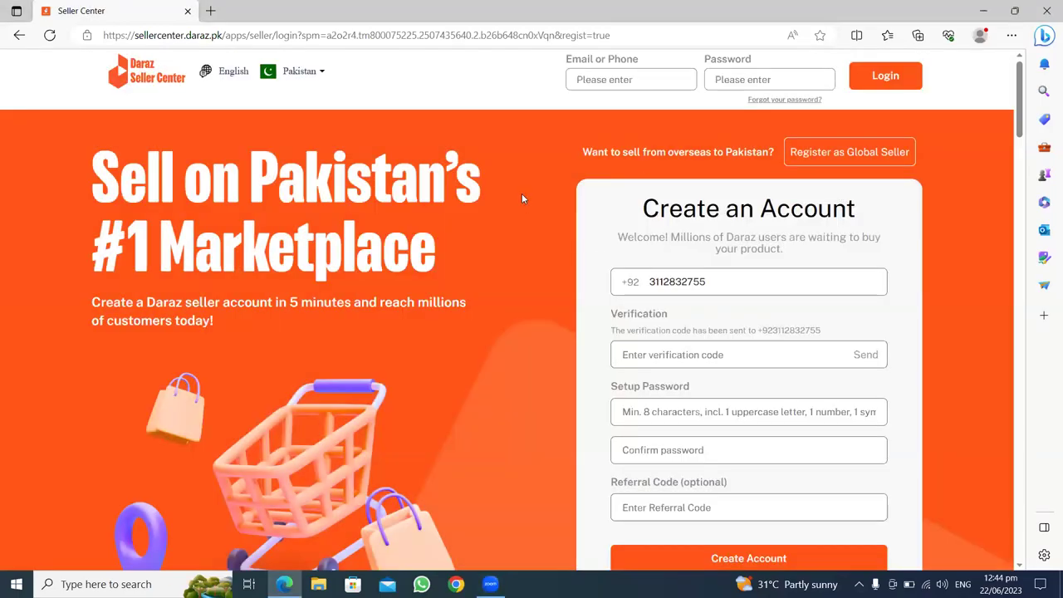
{"action": "double_click", "coordinate": [522, 199]}
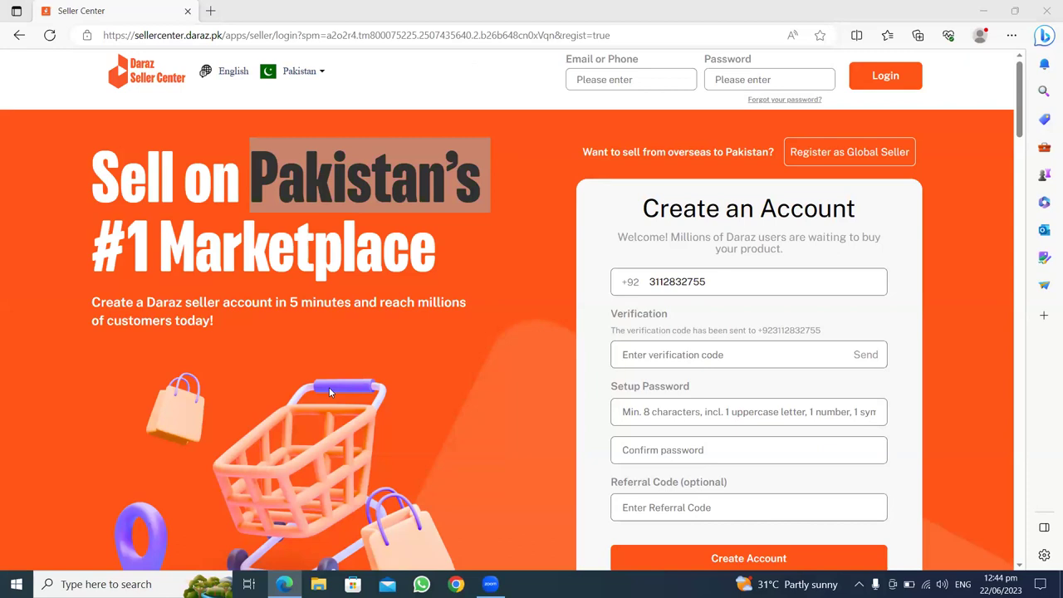
{"action": "left_click", "coordinate": [210, 11]}
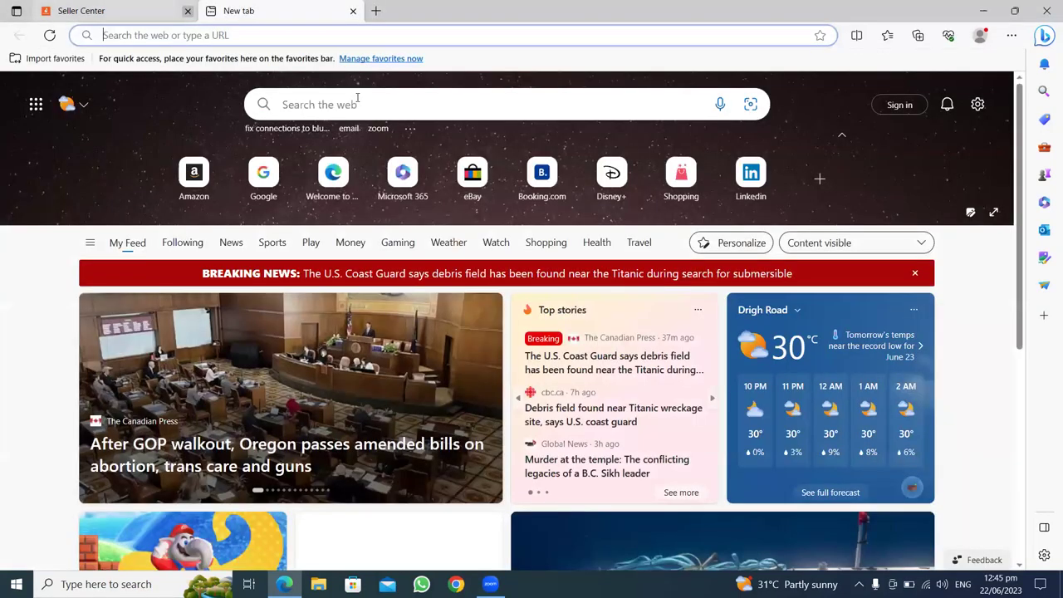
{"action": "left_click", "coordinate": [188, 11]}
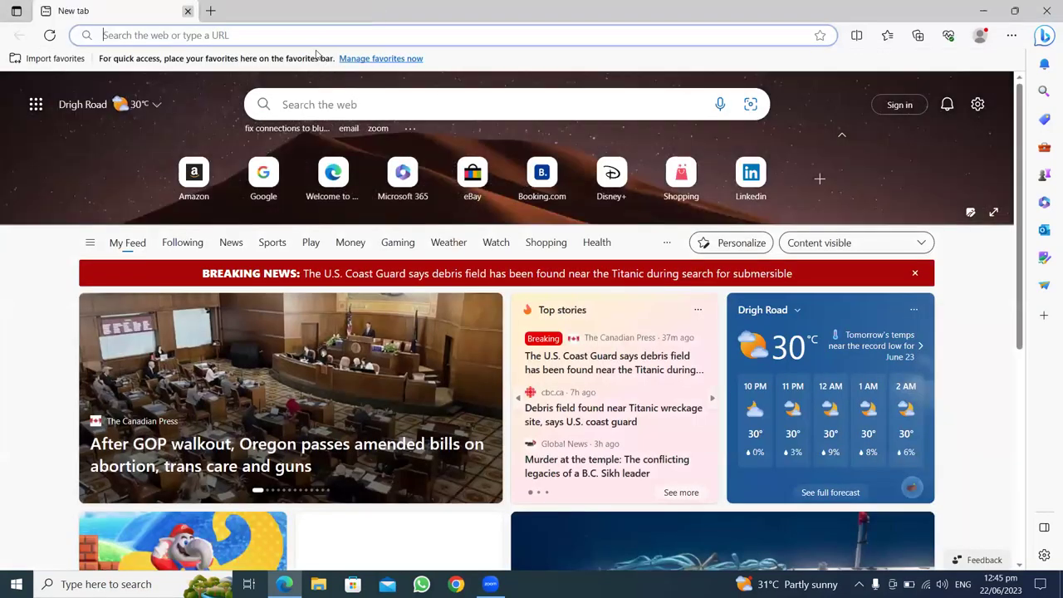
- Close Edge and launch Google Chrome with the Person 1 profile
{"action": "left_click", "coordinate": [1047, 11]}
{"action": "left_click", "coordinate": [456, 581]}
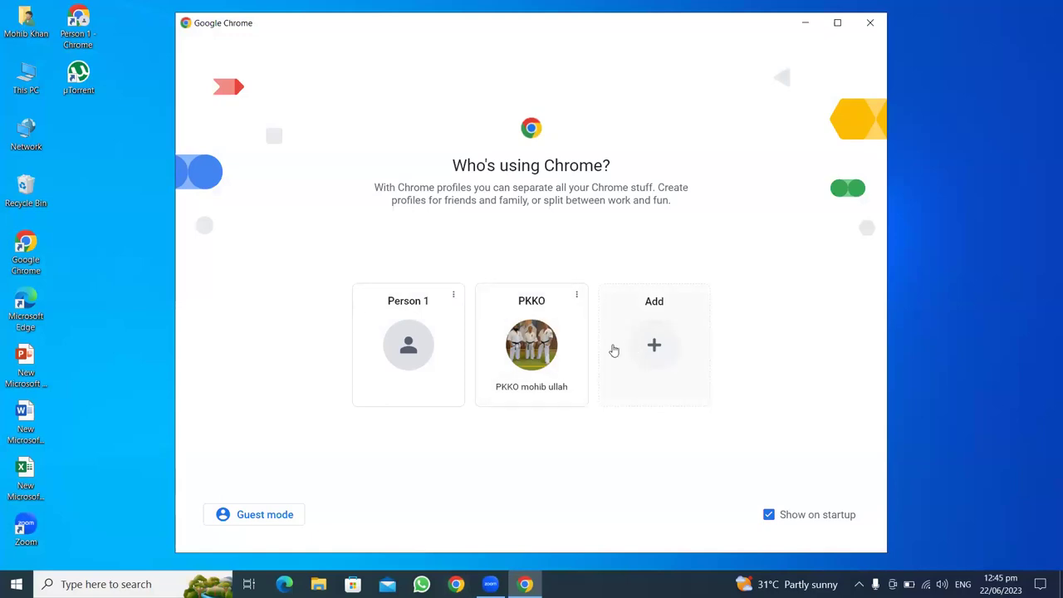
{"action": "left_click", "coordinate": [425, 347]}
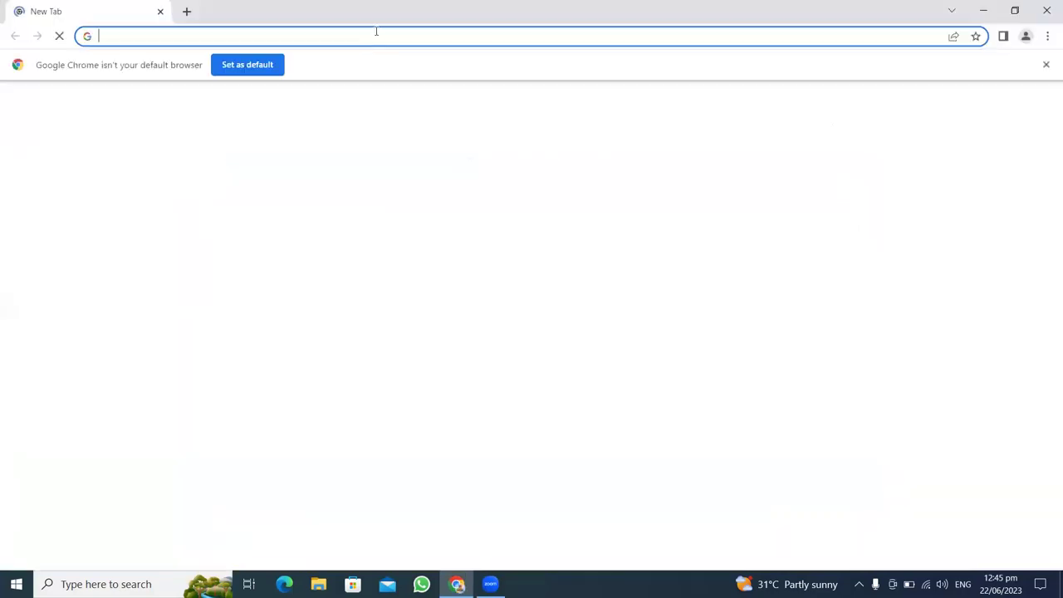
- Search Google for daraz pk and open the Daraz.pk homepage
{"action": "left_click", "coordinate": [375, 34]}
{"action": "left_click", "coordinate": [347, 66]}
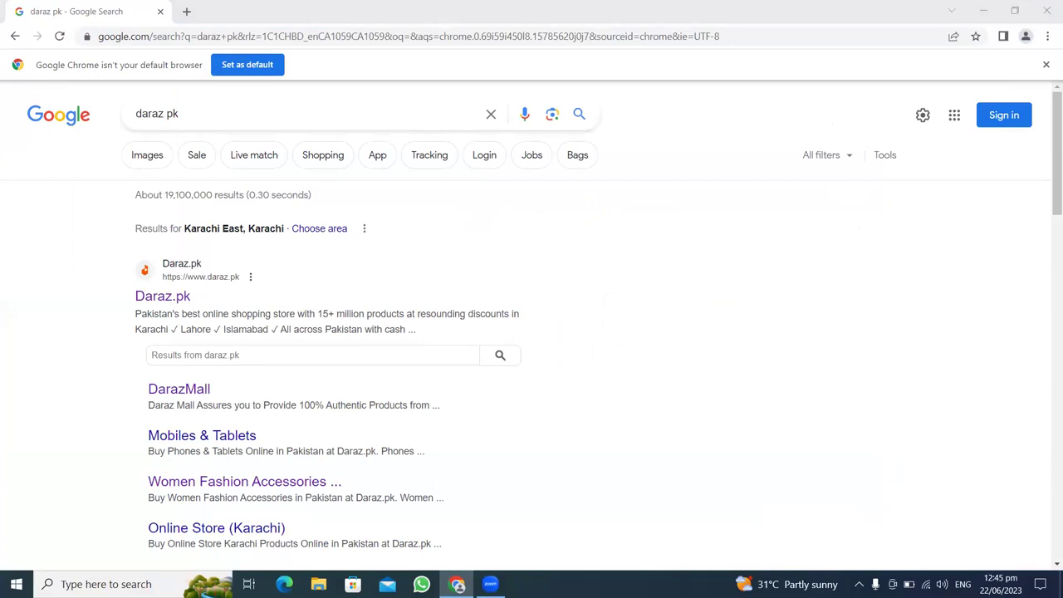
{"action": "double_click", "coordinate": [891, 5]}
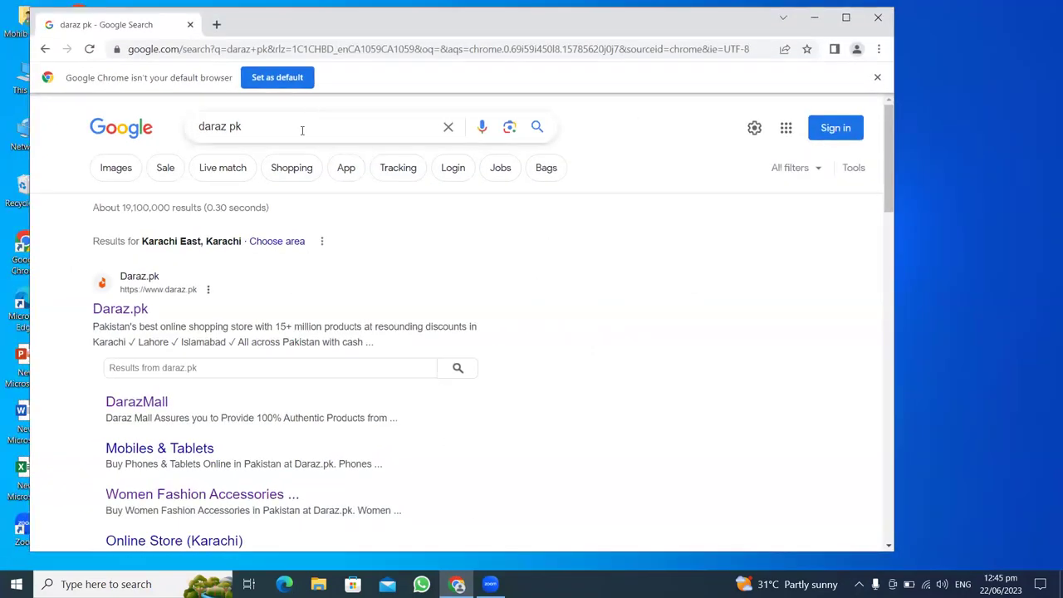
{"action": "left_click", "coordinate": [126, 282]}
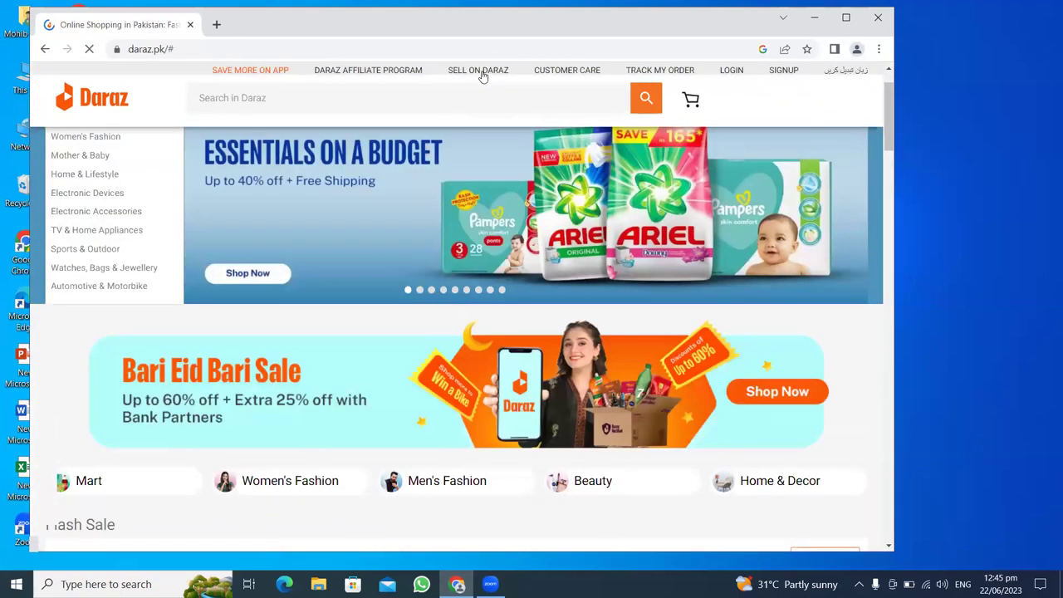
- Go to Sell on Daraz and choose Sign Up Now as a local seller
{"action": "left_click", "coordinate": [482, 73]}
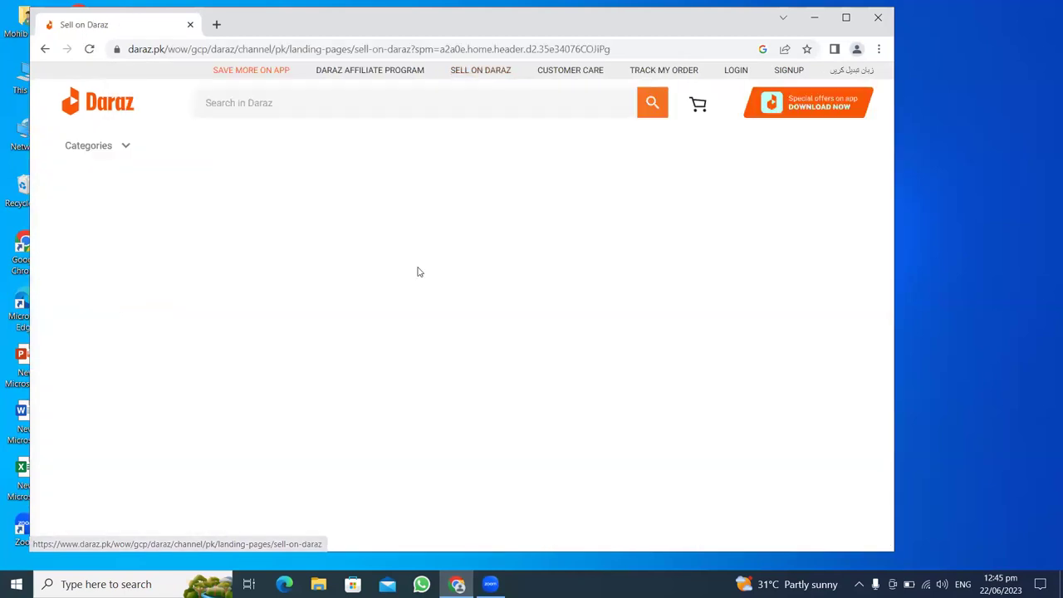
{"action": "scroll", "coordinate": [423, 283], "scroll_direction": "down", "scroll_amount": 10}
{"action": "scroll", "coordinate": [423, 282], "scroll_direction": "down", "scroll_amount": 4}
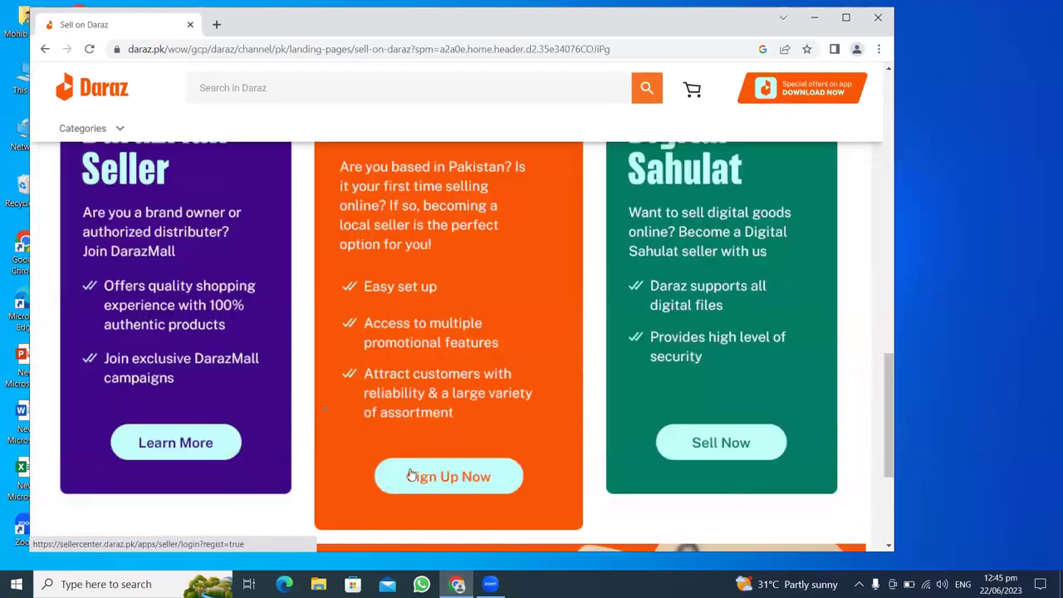
{"action": "left_click", "coordinate": [433, 485]}
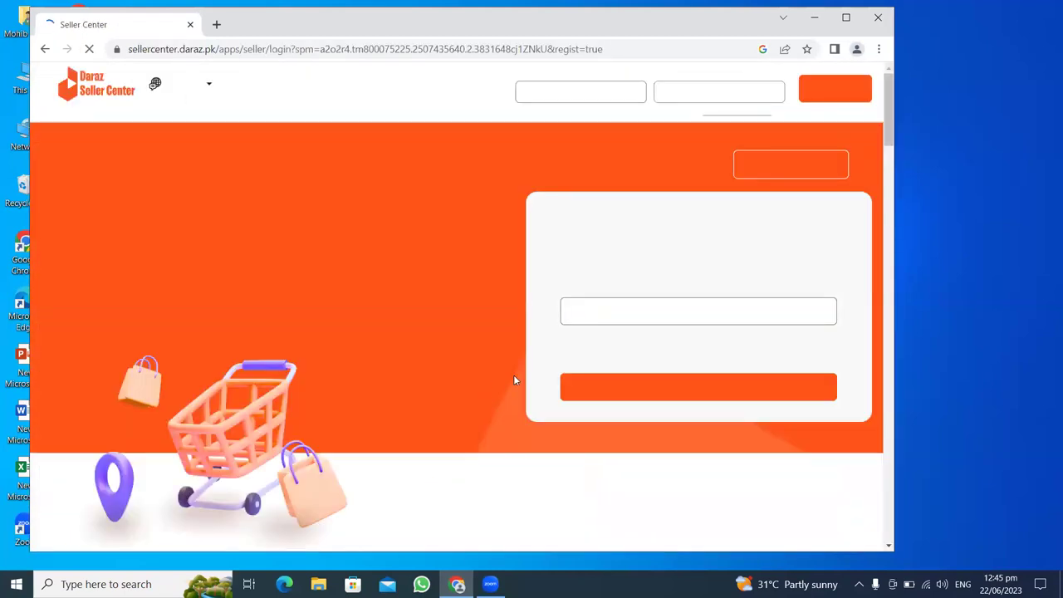
- Enter the seller's phone number in the Phone field
{"action": "left_click", "coordinate": [652, 314]}
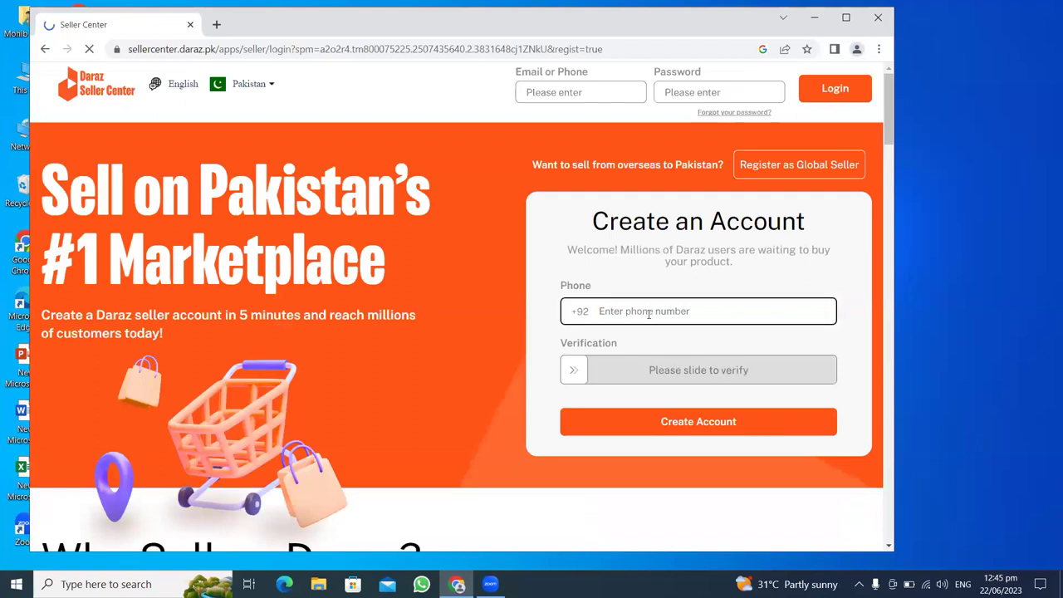
{"action": "type", "text": "0"}
{"action": "key", "text": "BackSpace"}
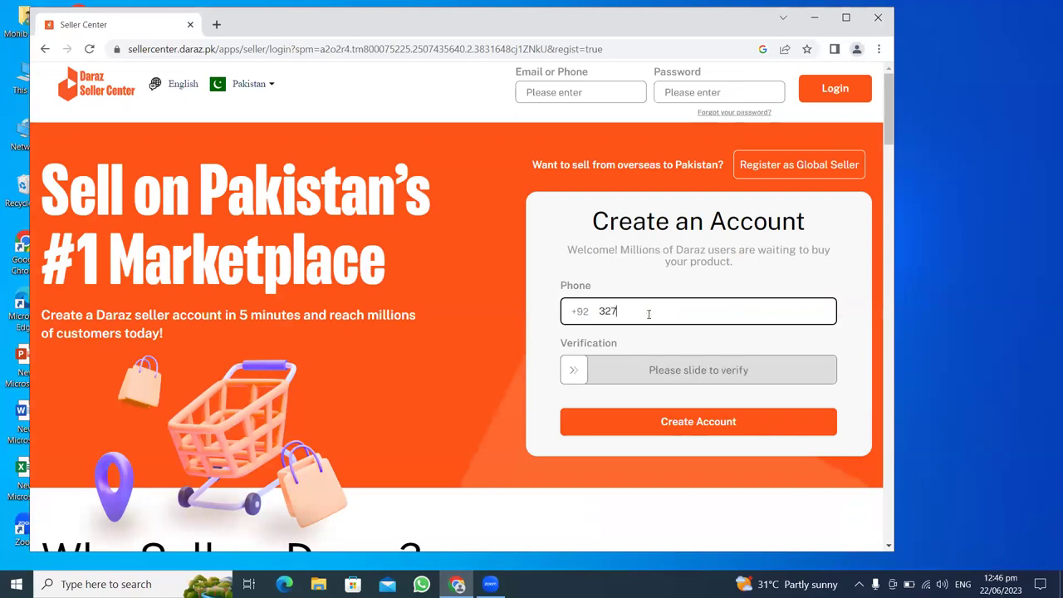
- Pass both slide-to-verify checks, then select the entered phone number
{"action": "left_click_drag", "start_coordinate": [575, 370], "coordinate": [866, 359]}
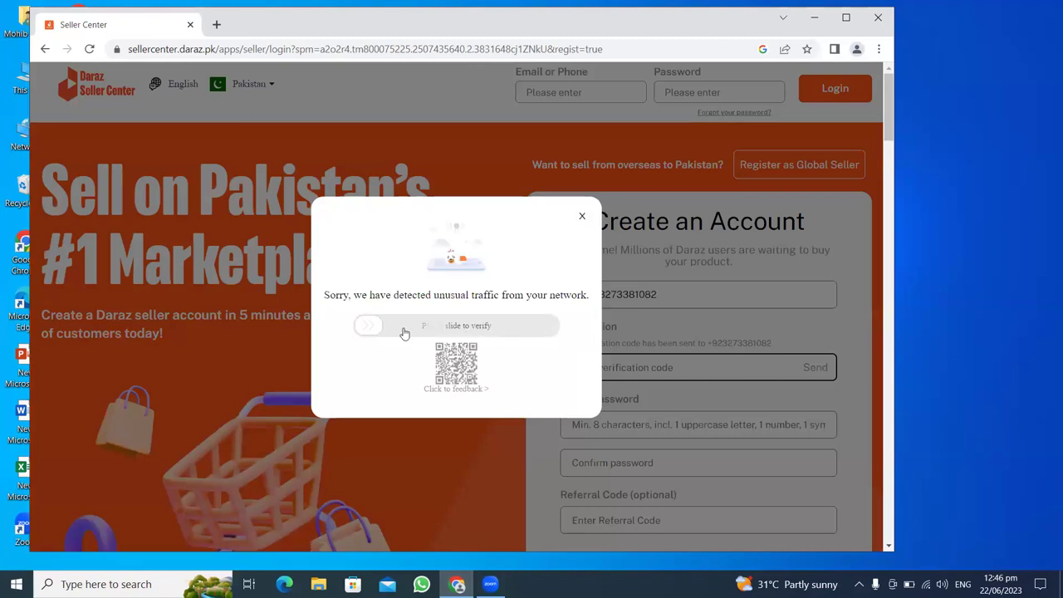
{"action": "left_click_drag", "start_coordinate": [370, 326], "coordinate": [547, 325]}
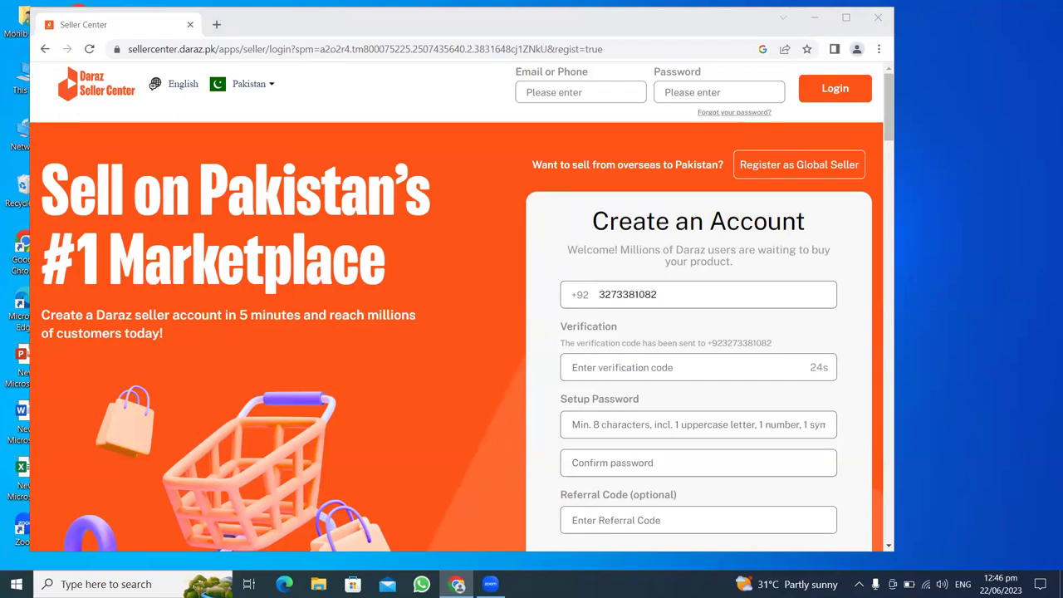
{"action": "double_click", "coordinate": [662, 297]}
- Replace the phone number, request a verification code, and dismiss the unusual-traffic warning
{"action": "key", "text": "BackSpace"}
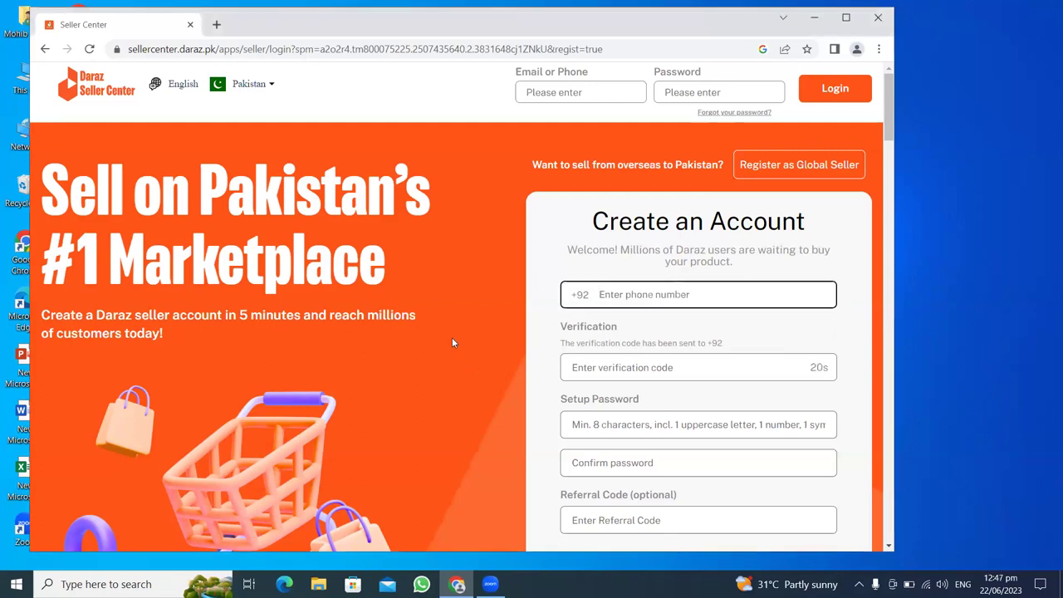
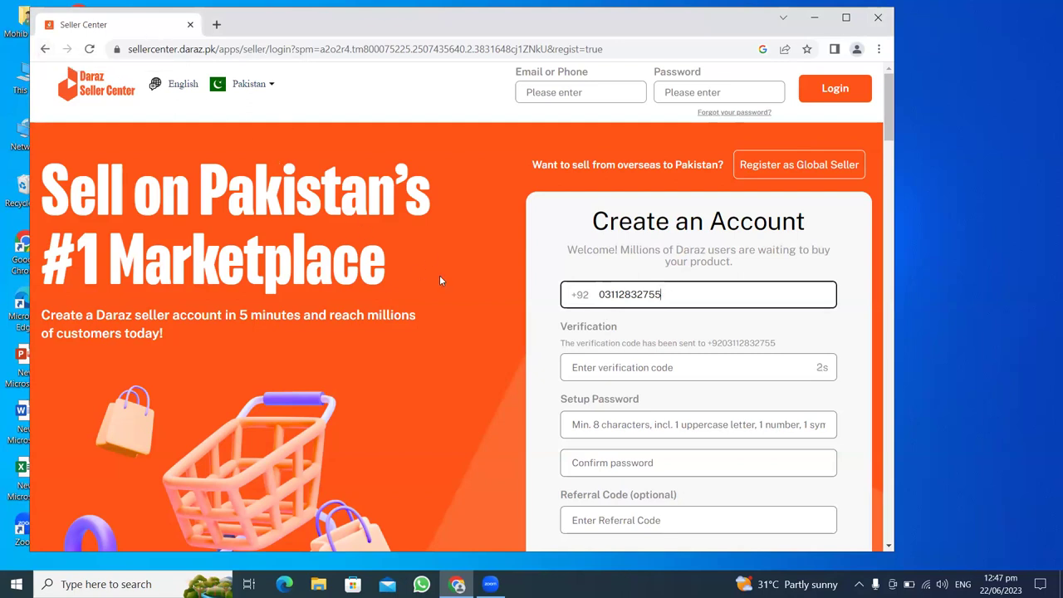
{"action": "left_click", "coordinate": [813, 370]}
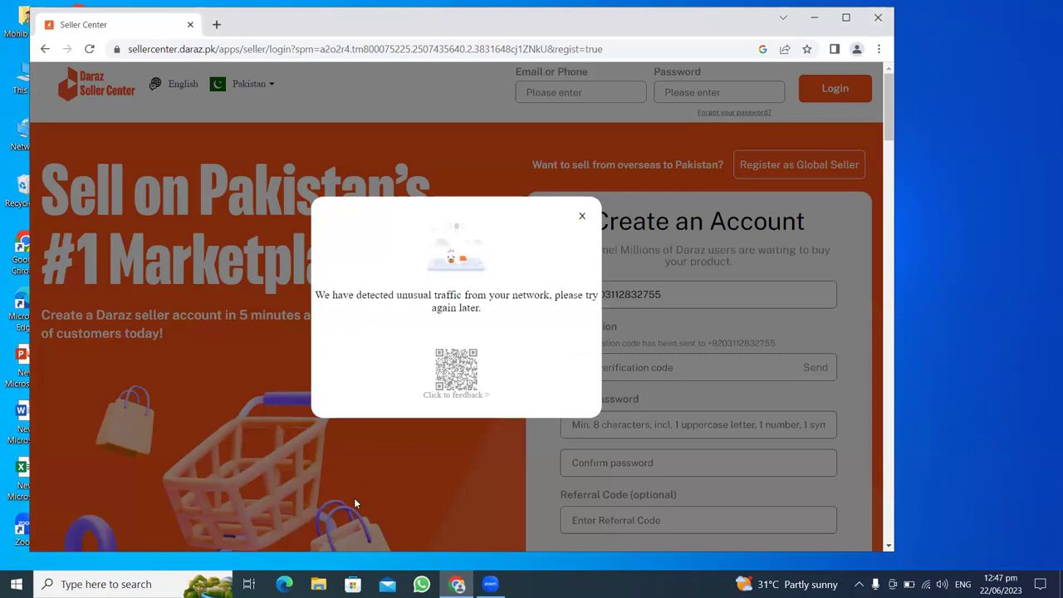
{"action": "left_click", "coordinate": [581, 217]}
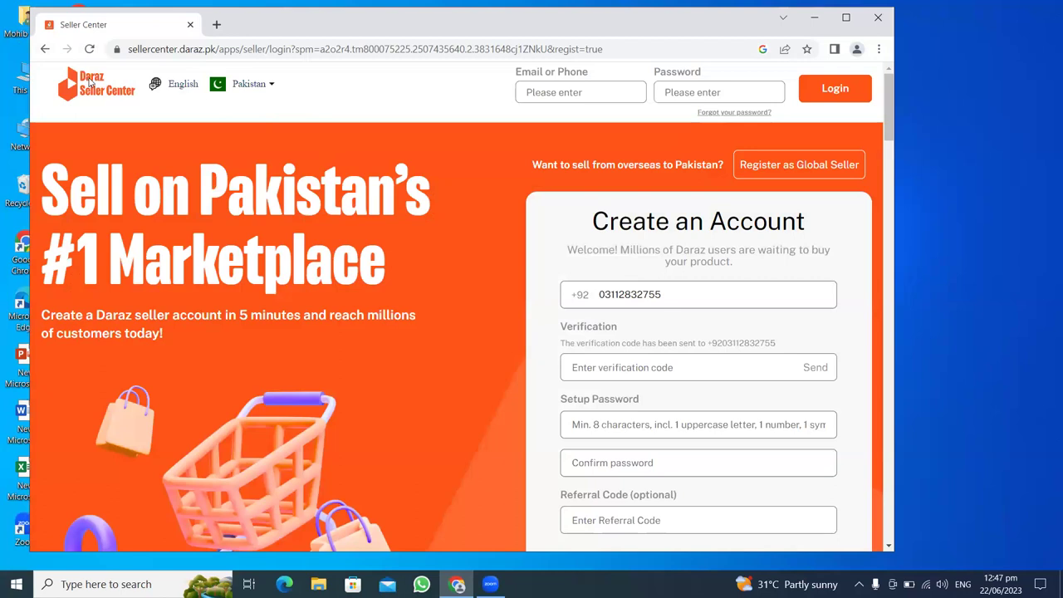
{"action": "left_click", "coordinate": [217, 25]}
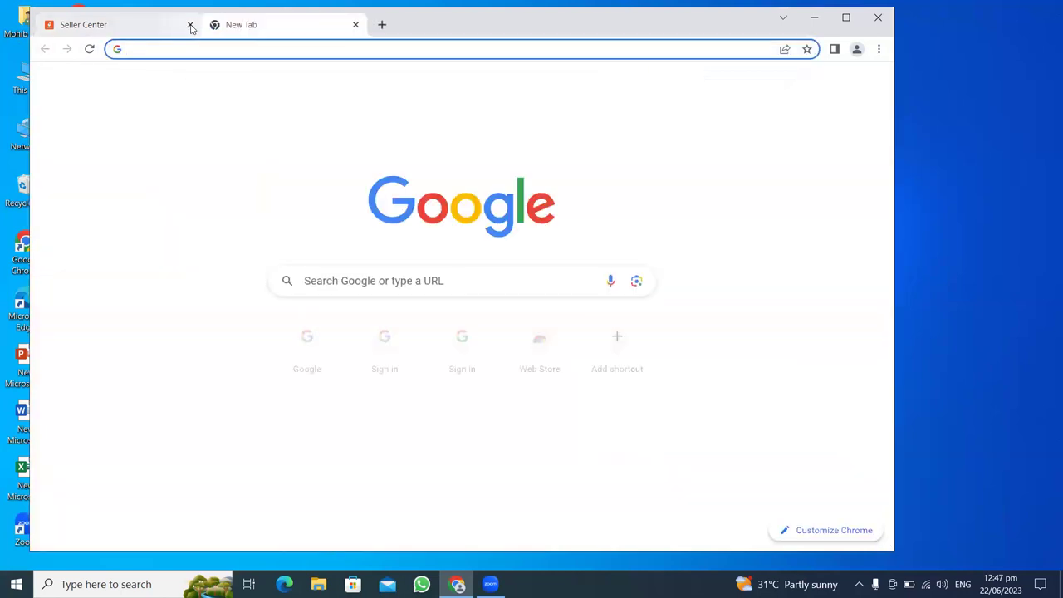
- Close the Seller Center tab, search daraz pk, and open Daraz.pk
{"action": "left_click", "coordinate": [190, 25]}
{"action": "left_click", "coordinate": [193, 52]}
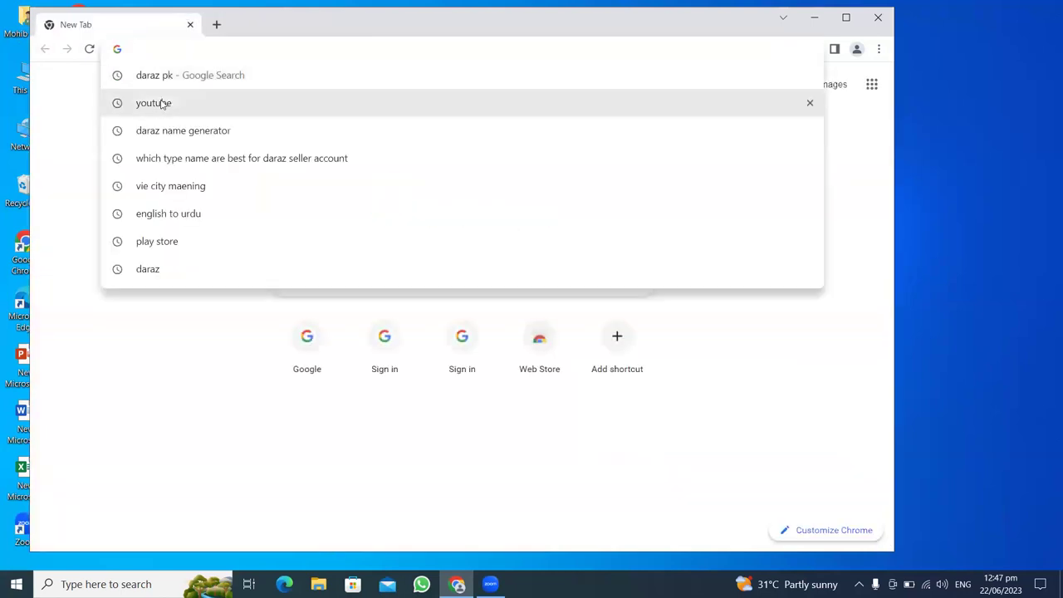
{"action": "left_click", "coordinate": [165, 83]}
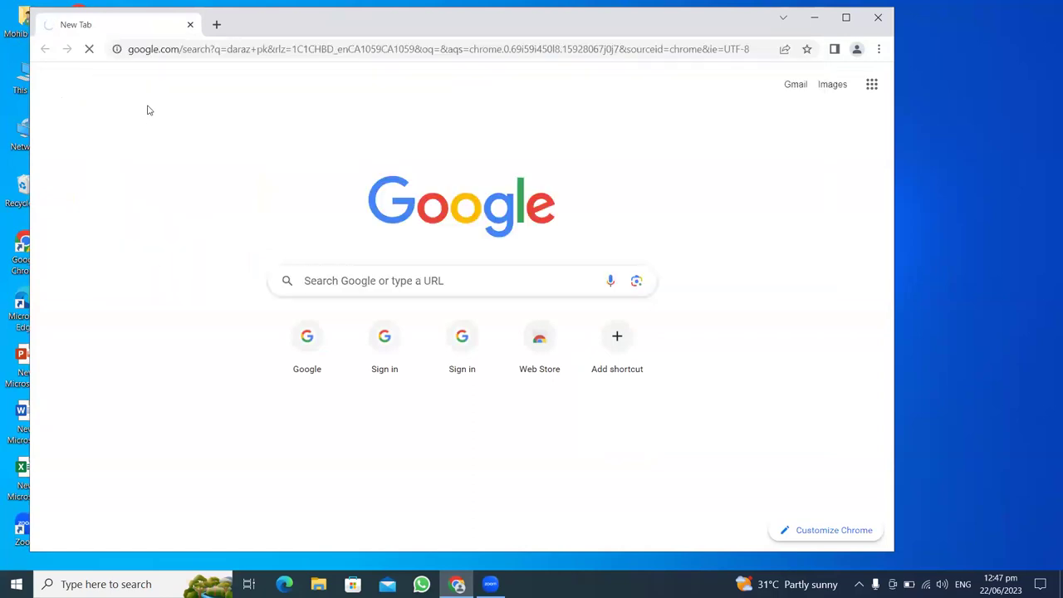
{"action": "left_click", "coordinate": [119, 284]}
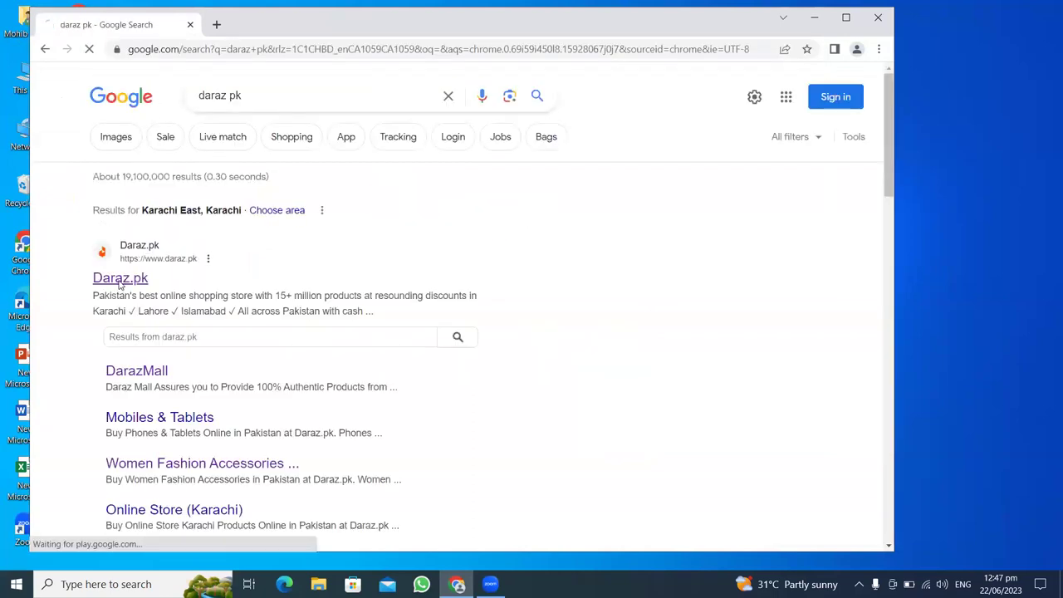
{"action": "scroll", "coordinate": [399, 270], "scroll_direction": "down", "scroll_amount": 5}
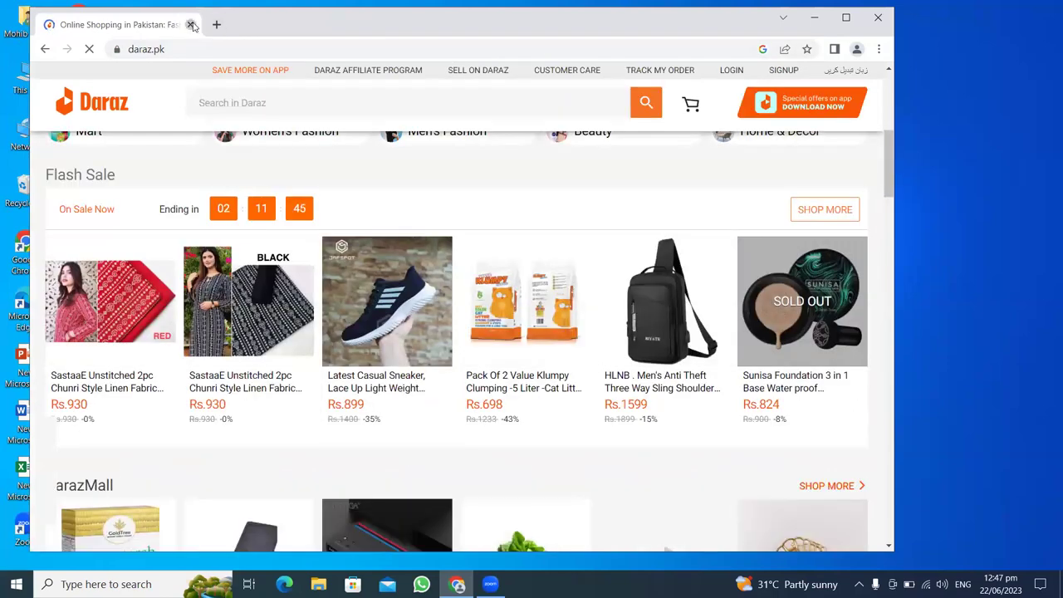
- Close the Chrome window and relaunch Chrome to a fresh New Tab page
{"action": "left_click", "coordinate": [191, 25]}
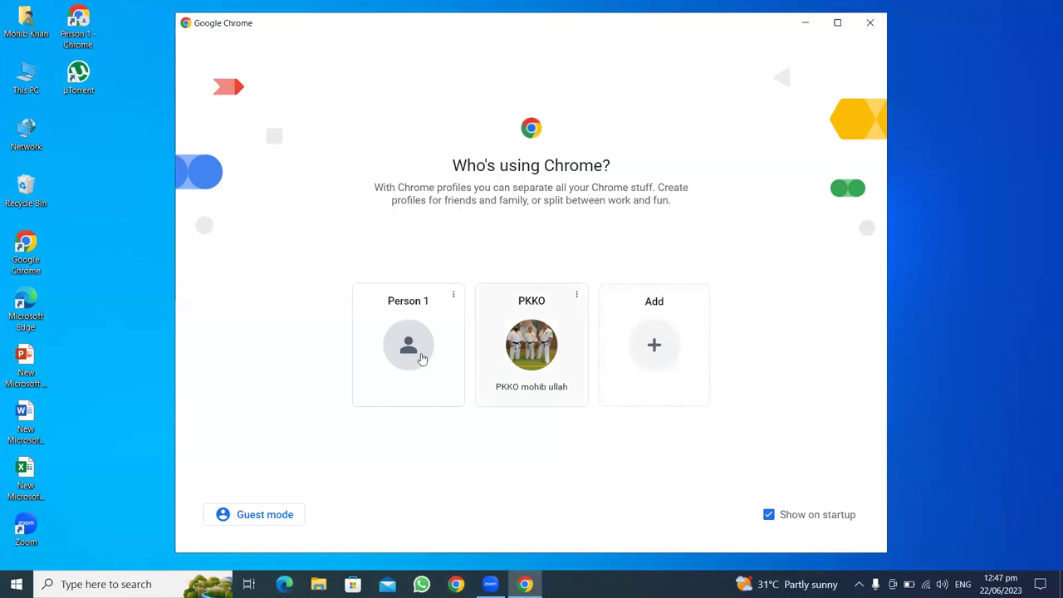
{"action": "left_click", "coordinate": [421, 357]}
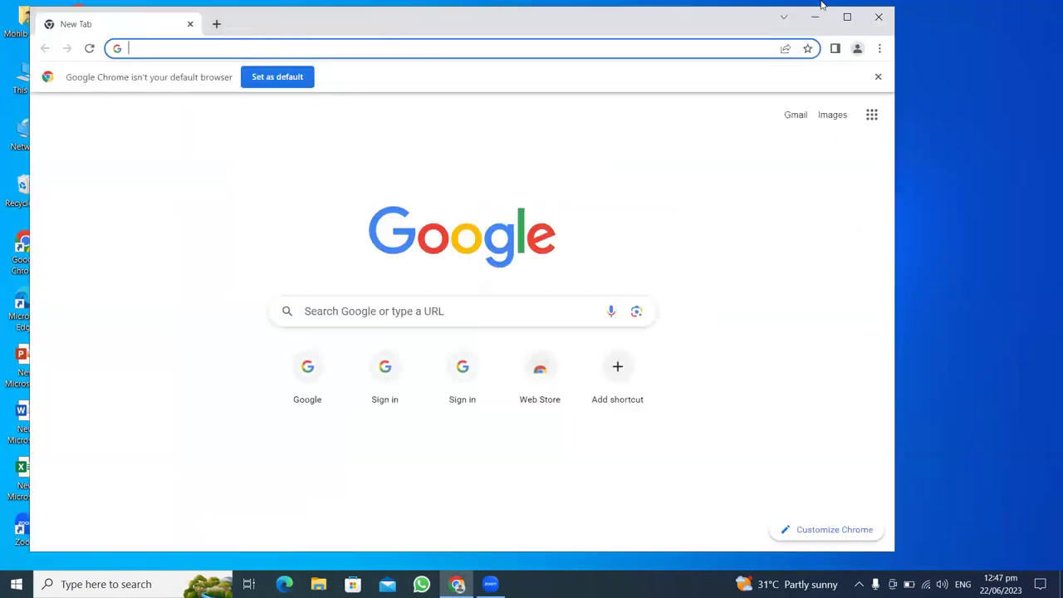
{"action": "left_click", "coordinate": [878, 52]}
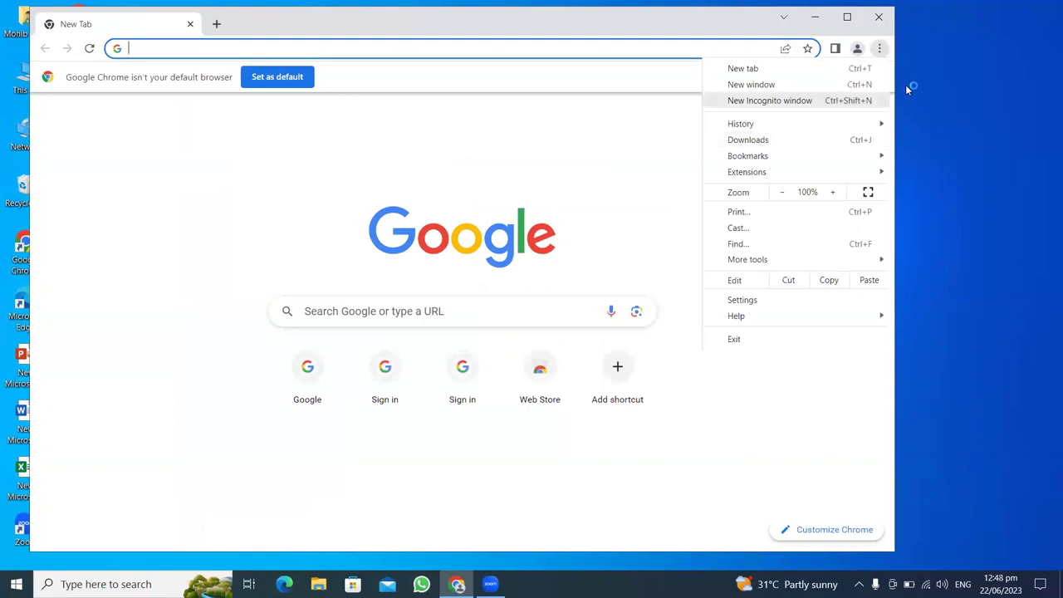
- Open a New Incognito window, search daraz, and open Daraz.pk
{"action": "left_click", "coordinate": [798, 89]}
{"action": "left_click", "coordinate": [797, 100]}
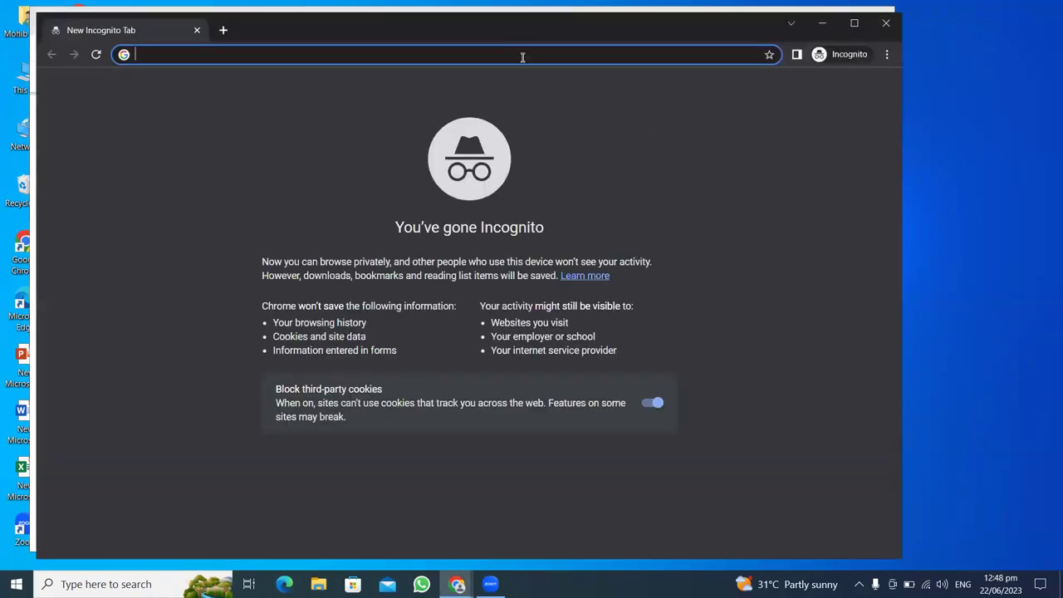
{"action": "type", "text": "dara"}
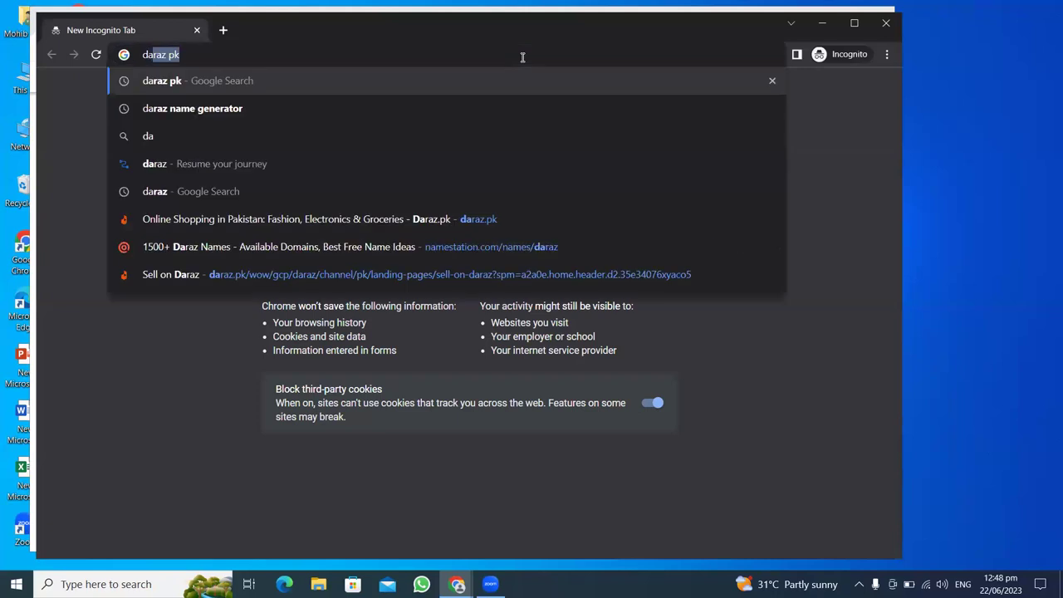
{"action": "type", "text": "z"}
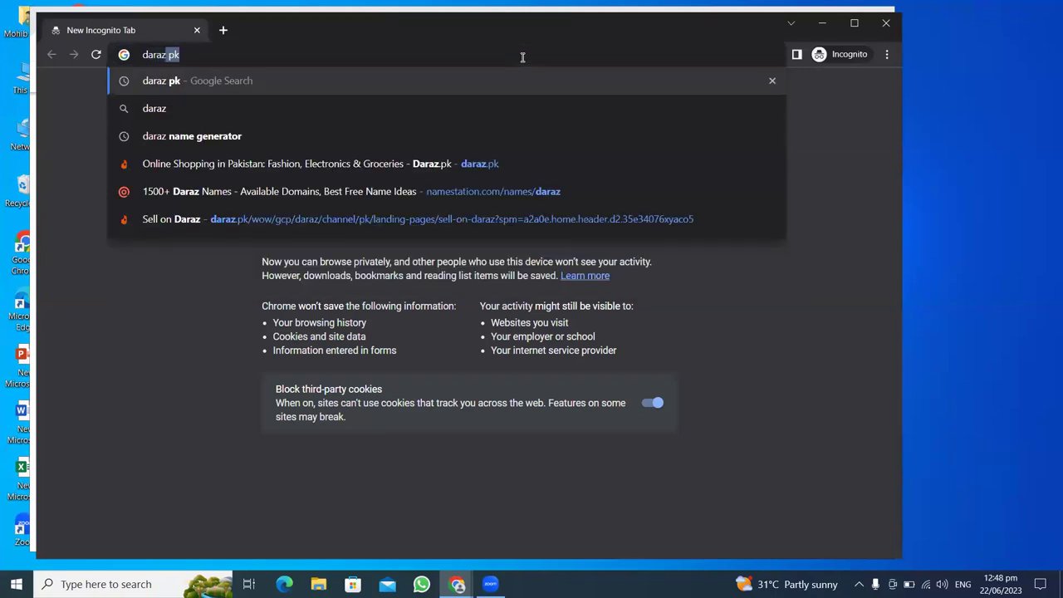
{"action": "key", "text": "Return"}
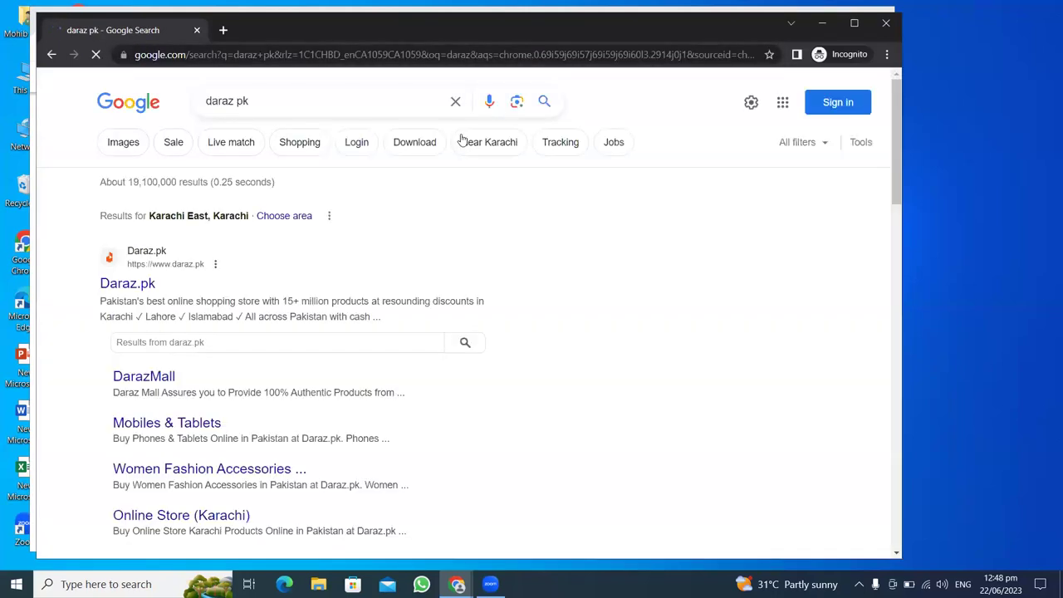
{"action": "left_click", "coordinate": [106, 282]}
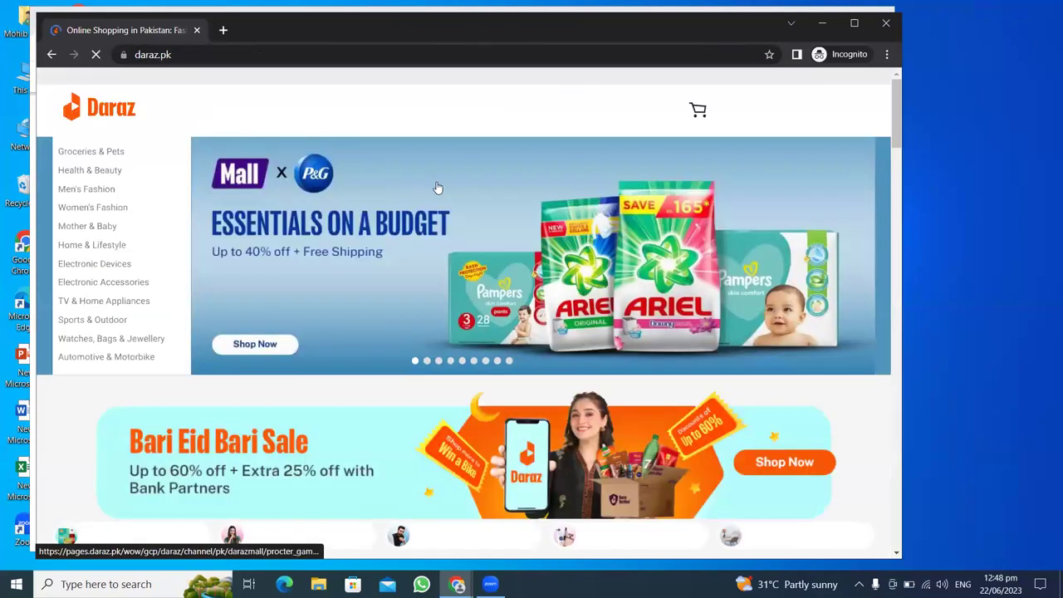
- Go to Sell on Daraz and start the seller account sign-up
{"action": "left_click", "coordinate": [505, 78]}
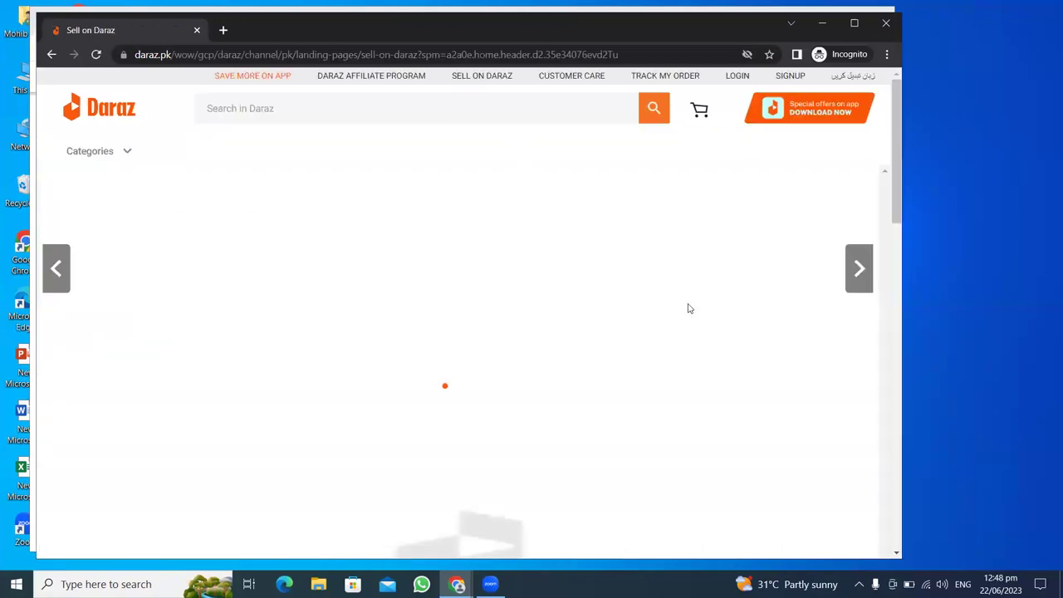
{"action": "scroll", "coordinate": [678, 342], "scroll_direction": "down", "scroll_amount": 10}
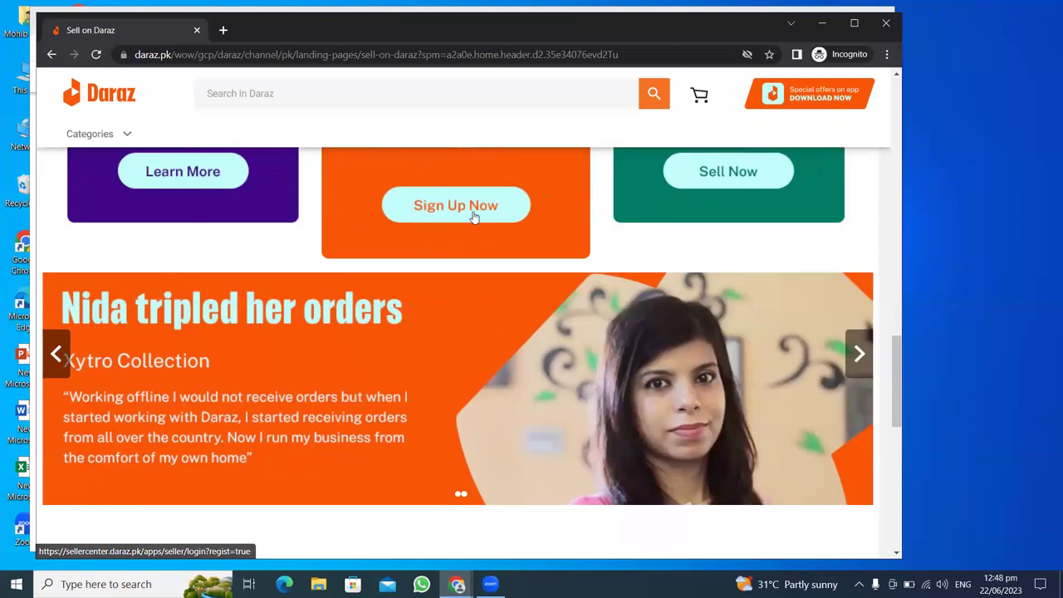
{"action": "left_click", "coordinate": [456, 206]}
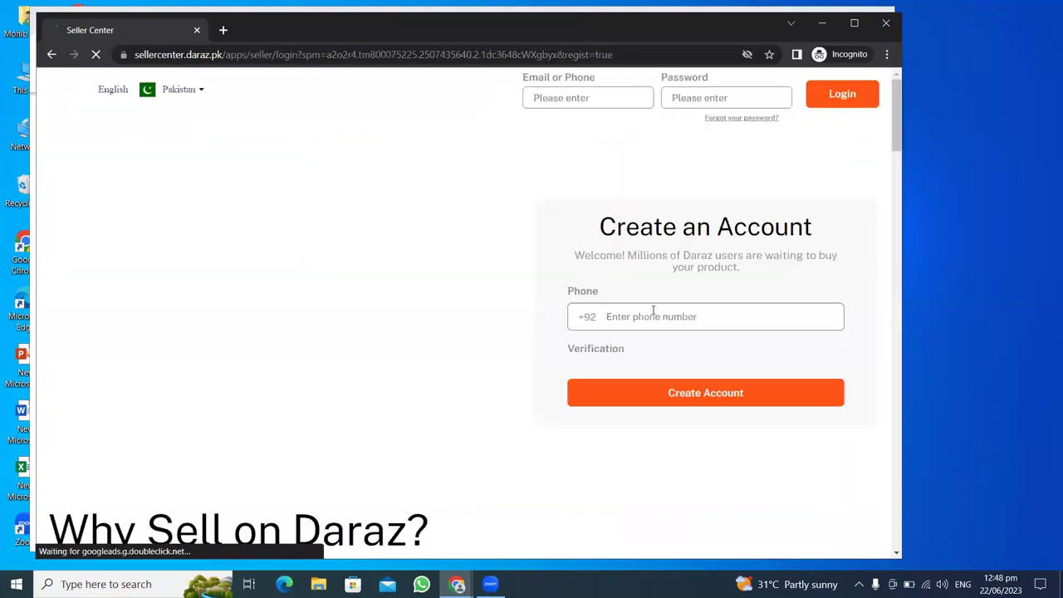
- Enter the new seller's phone number and pass both slide-to-verify and captcha slider checks
{"action": "left_click", "coordinate": [652, 314]}
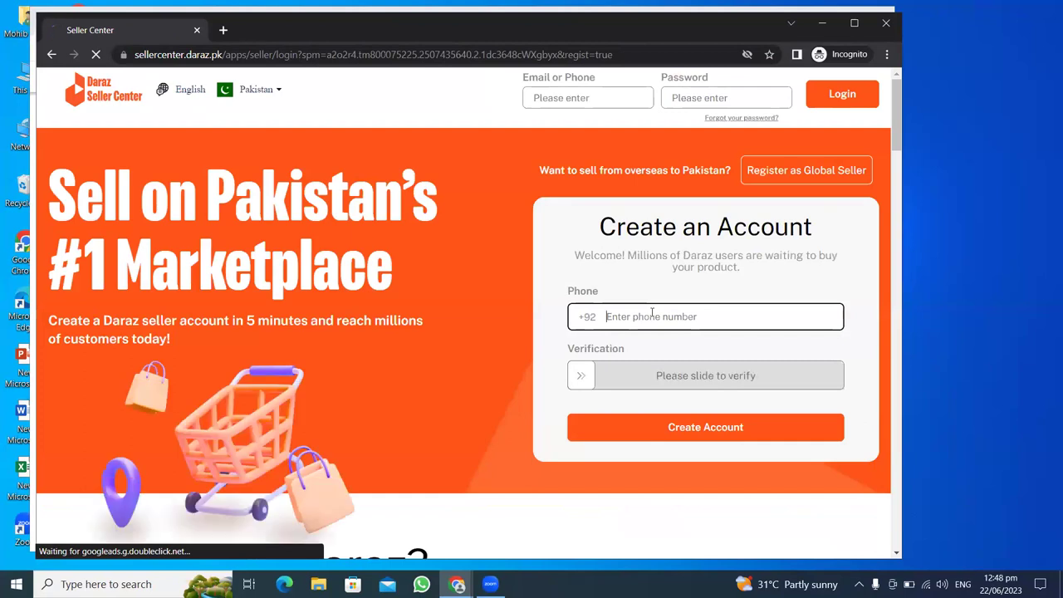
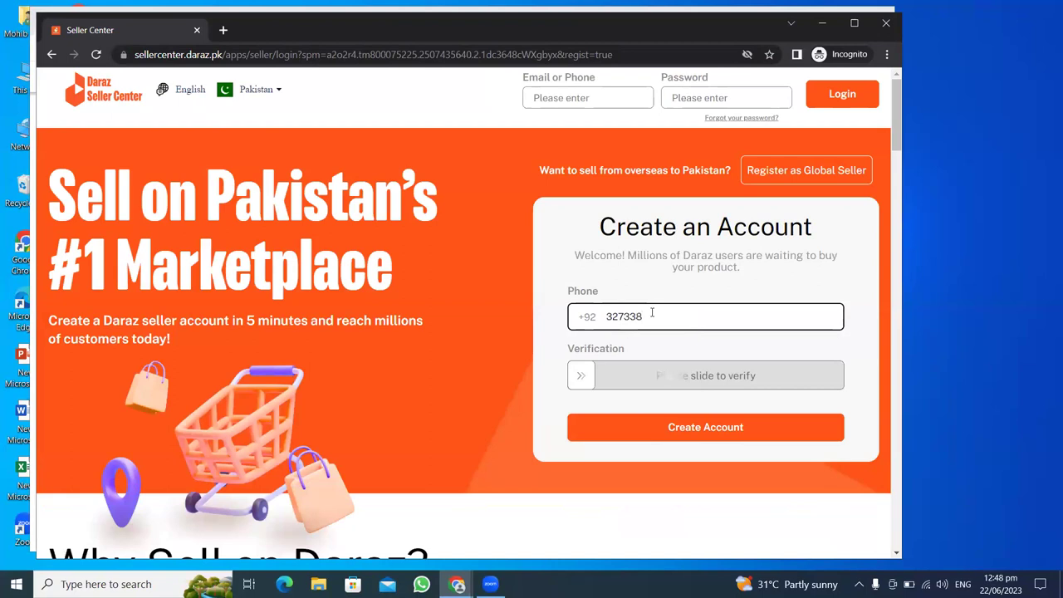
{"action": "left_click_drag", "start_coordinate": [581, 375], "coordinate": [1047, 288]}
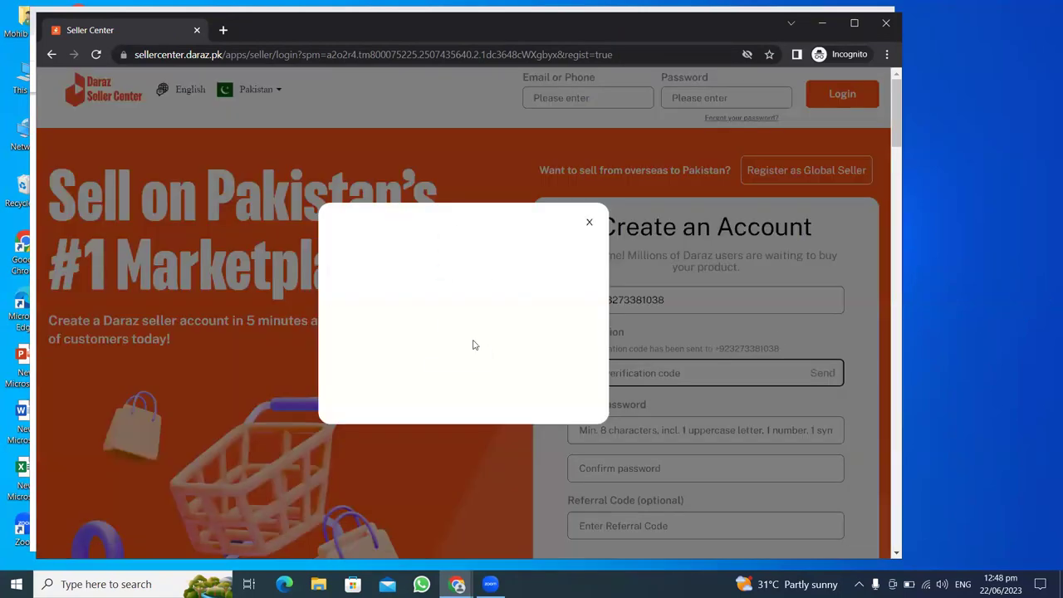
{"action": "left_click_drag", "start_coordinate": [376, 331], "coordinate": [878, 245]}
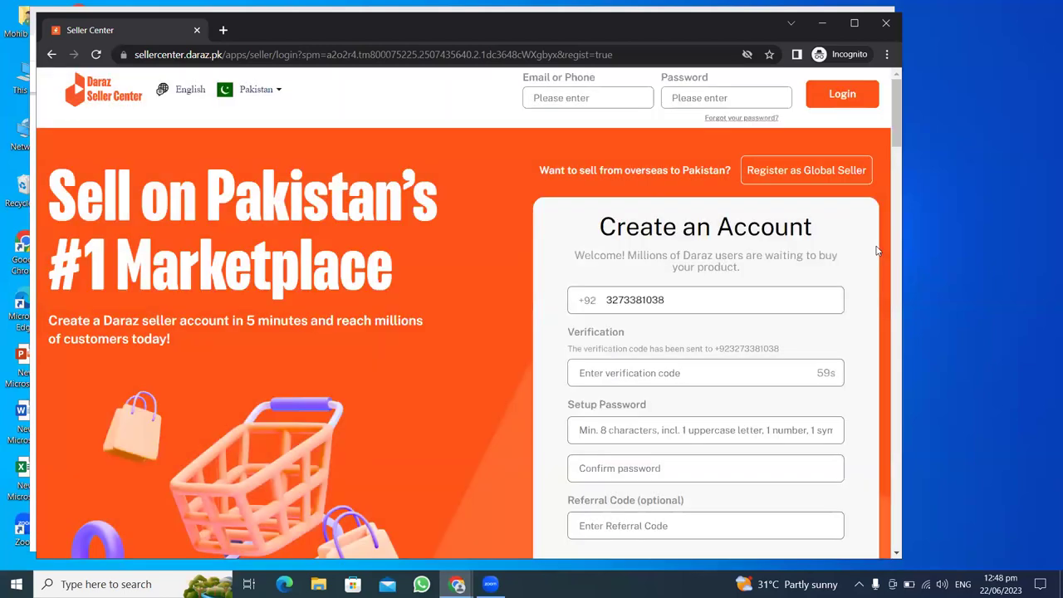